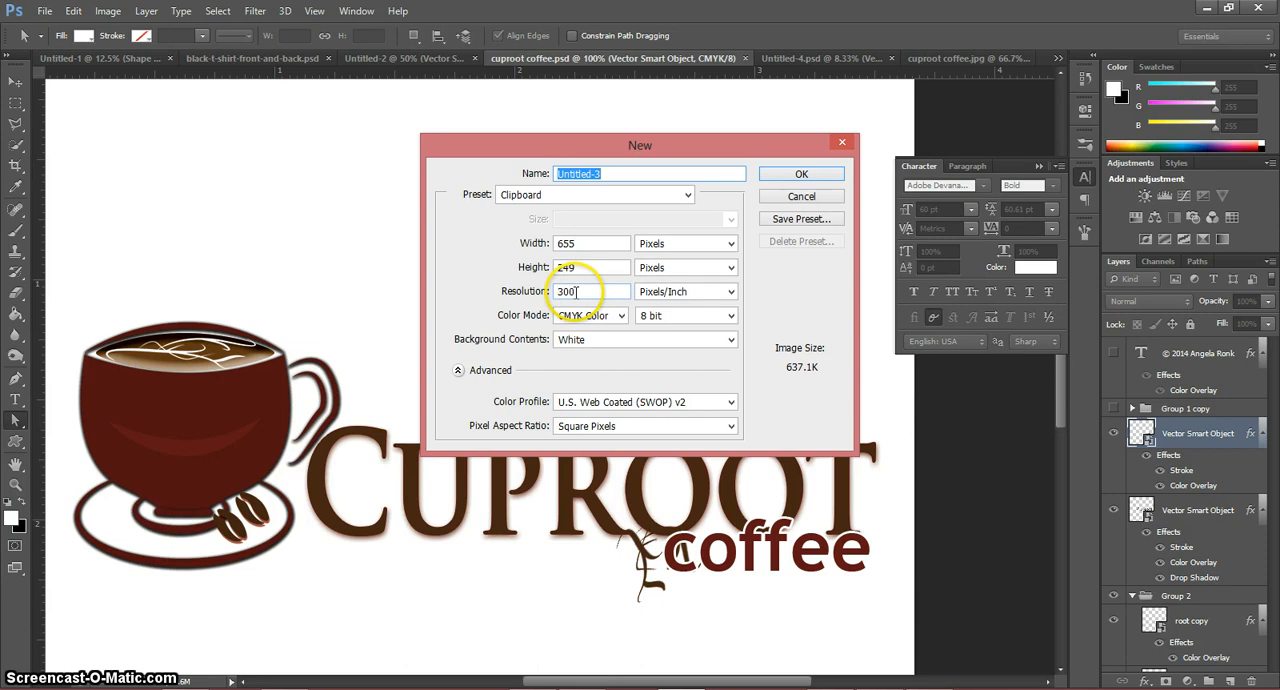
Step: Create a new document 8.5 by 11 inches at 72 pixels/inch in RGB Color mode
left_click_drag(519, 273, 511, 283)
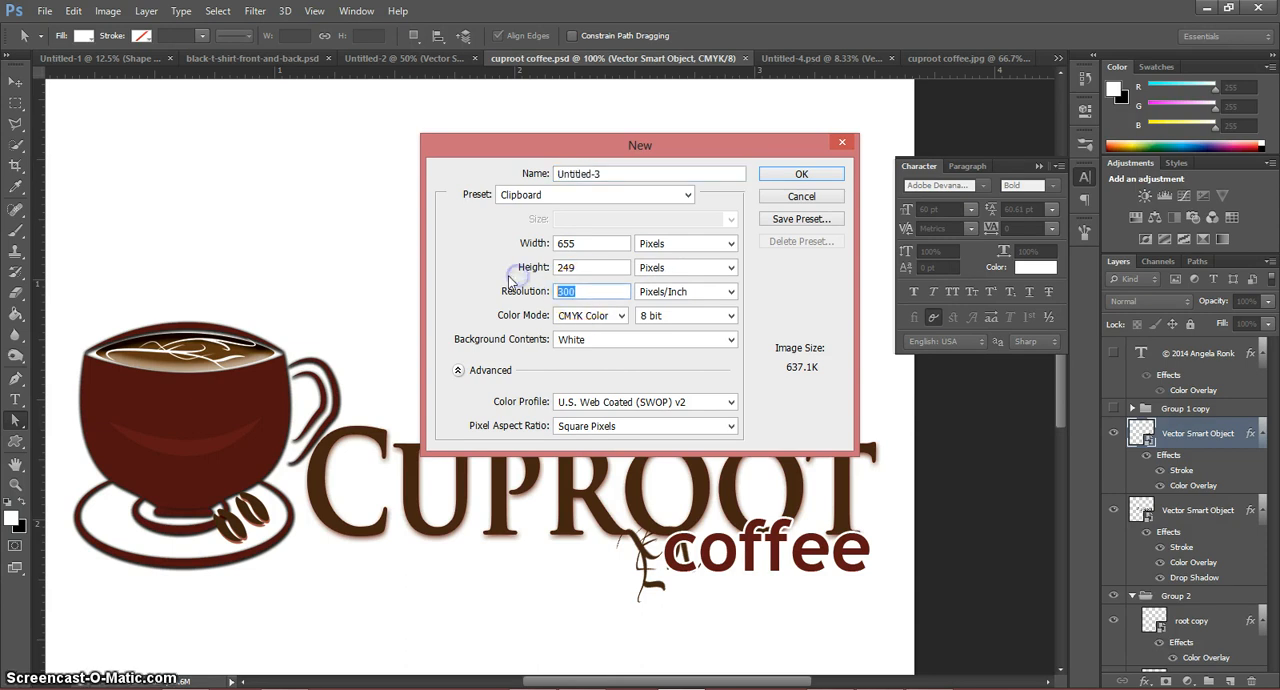
left_click(648, 246)
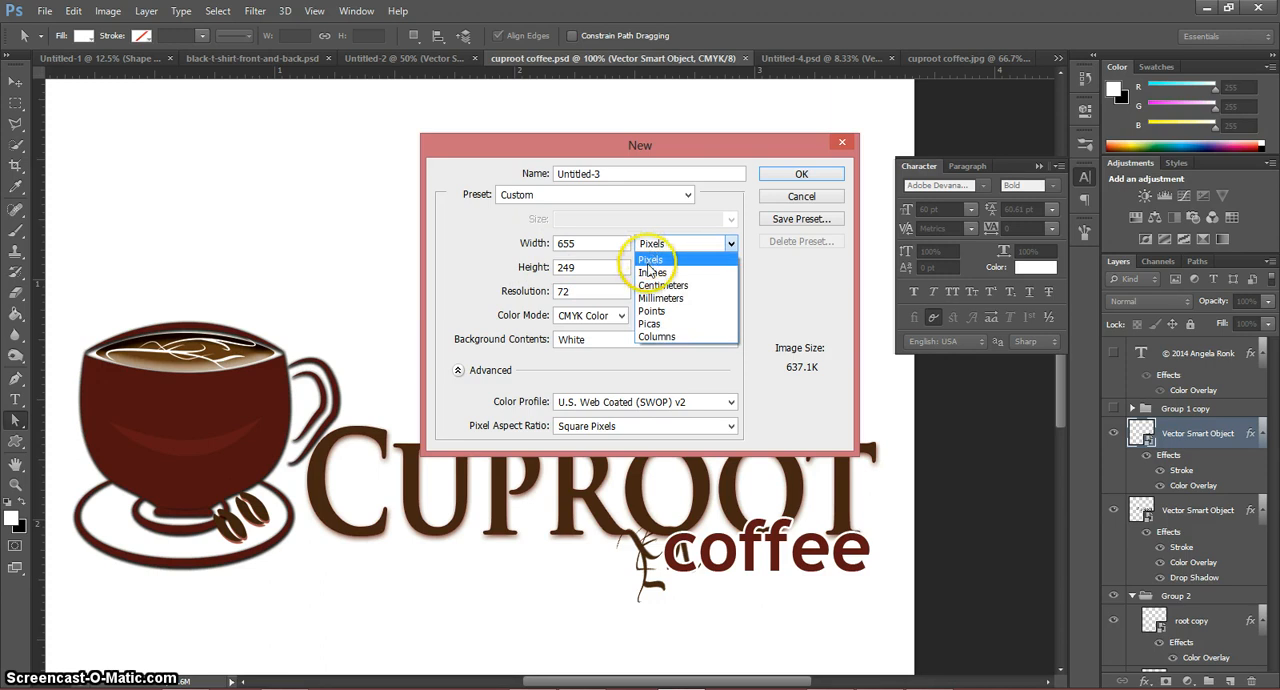
left_click(651, 271)
left_click(598, 248)
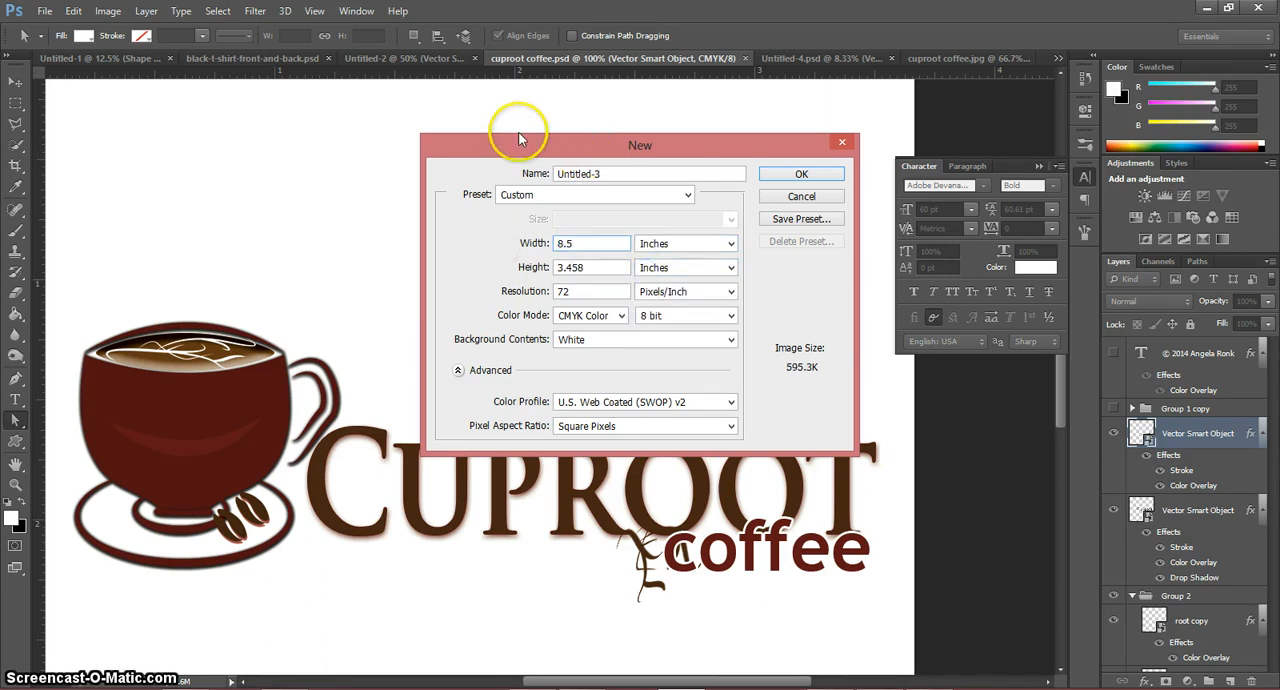
key("Tab")
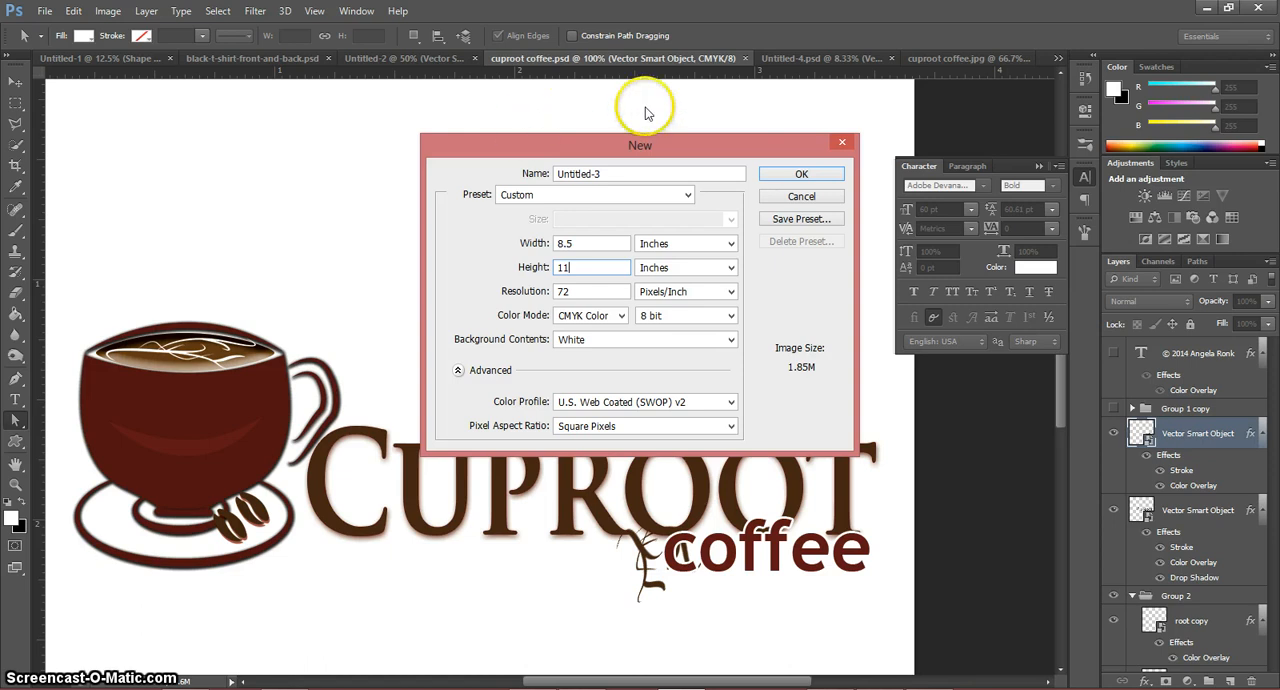
left_click(598, 316)
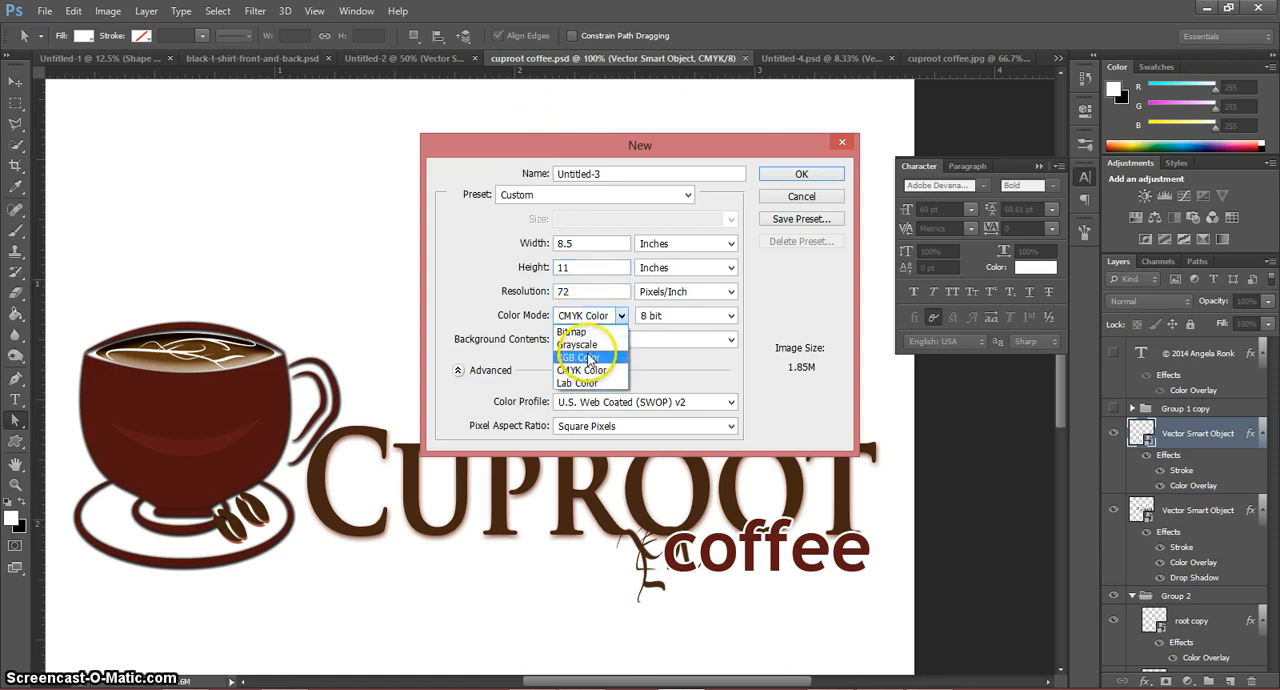
left_click(588, 358)
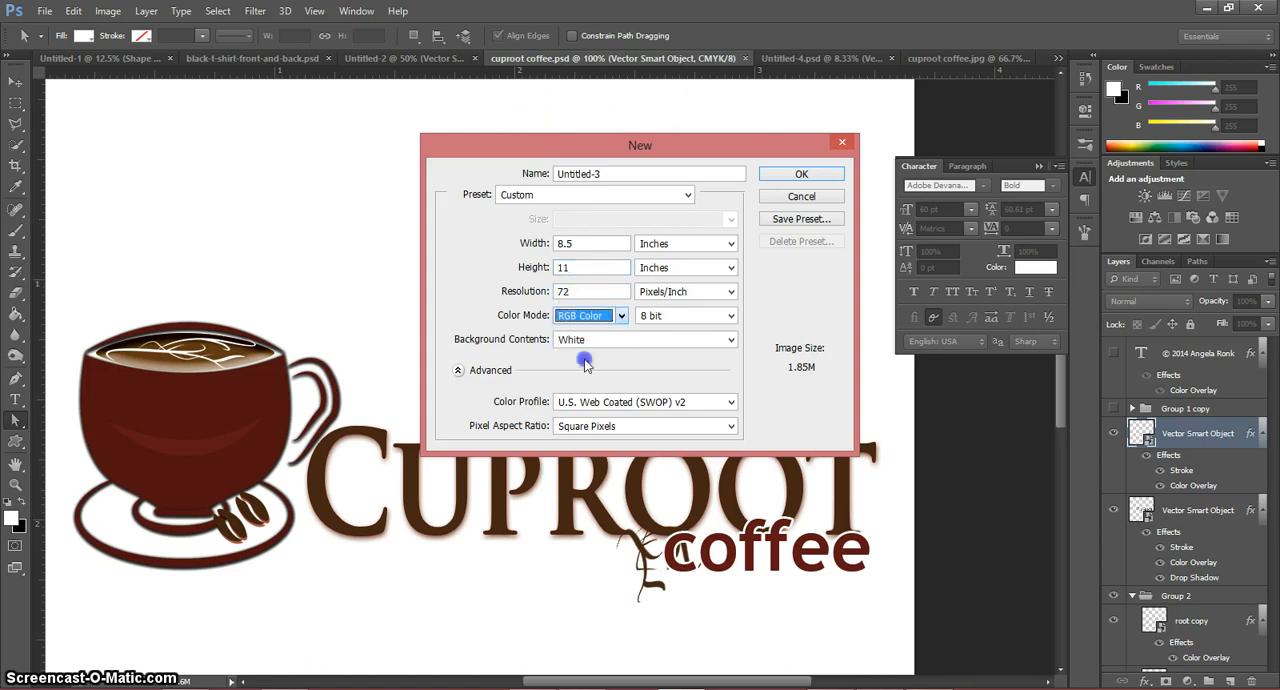
left_click(788, 175)
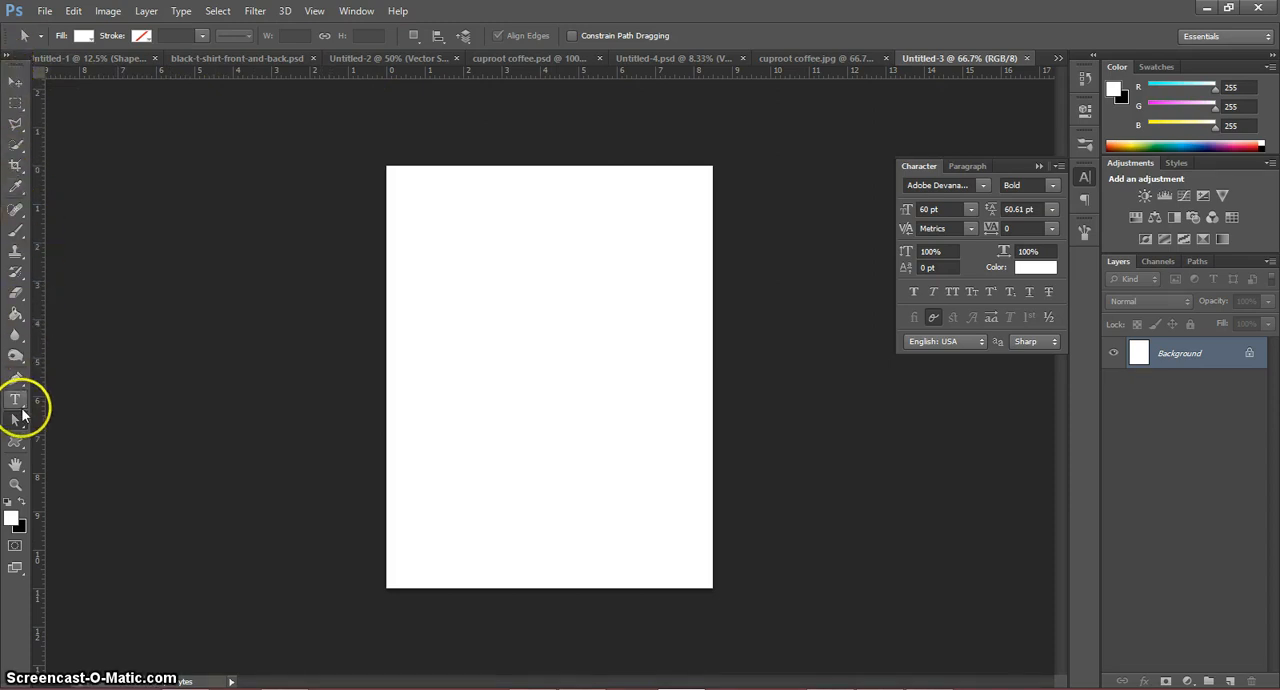
Step: Add a person's first name as horizontal text in the upper part of the page and select all of it
left_click(15, 408)
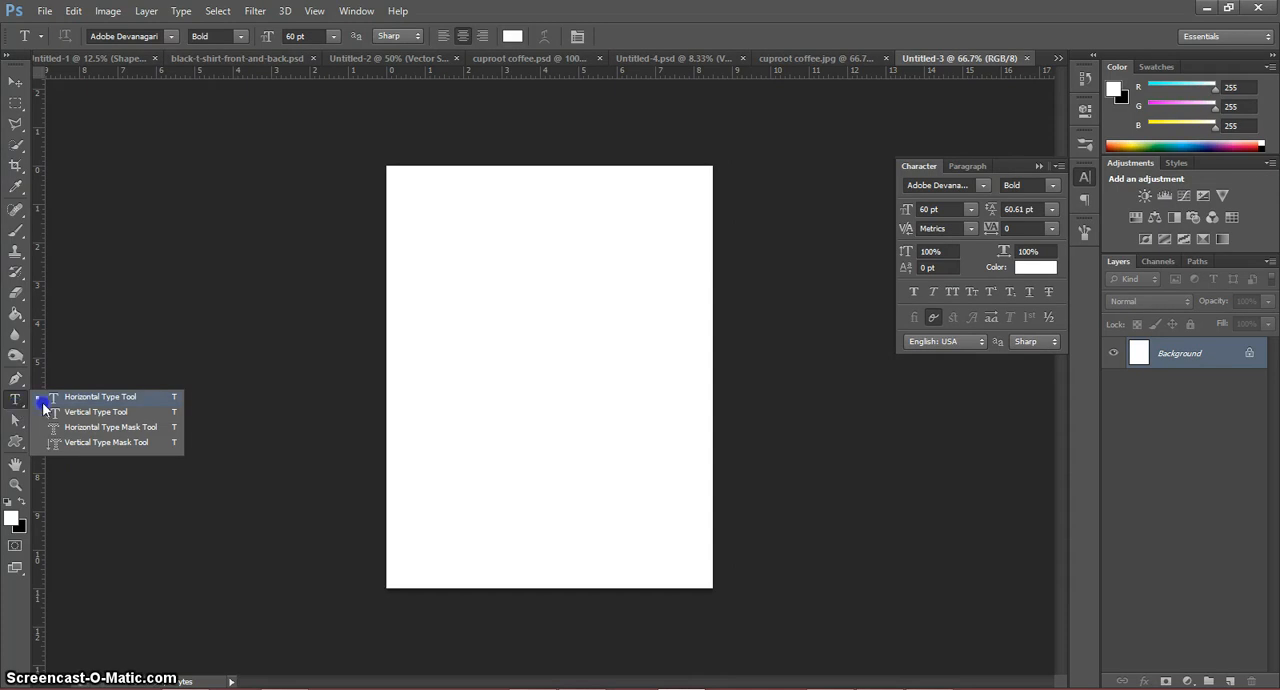
left_click(43, 400)
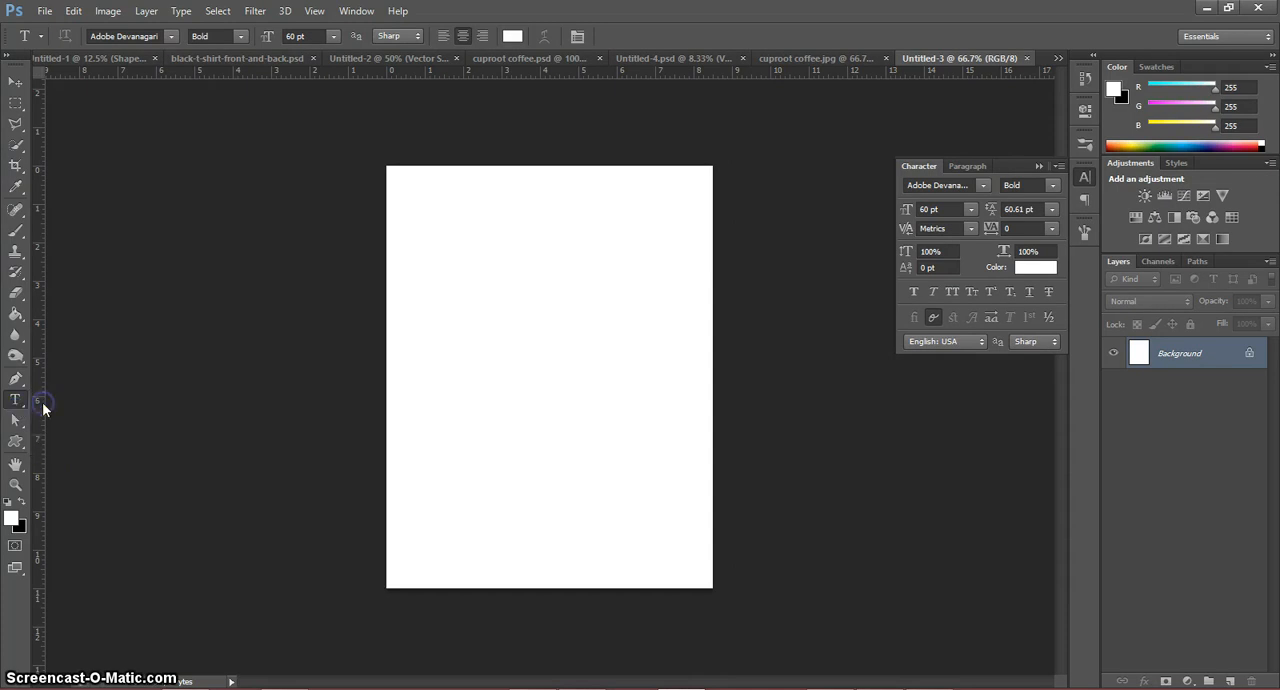
left_click(448, 303)
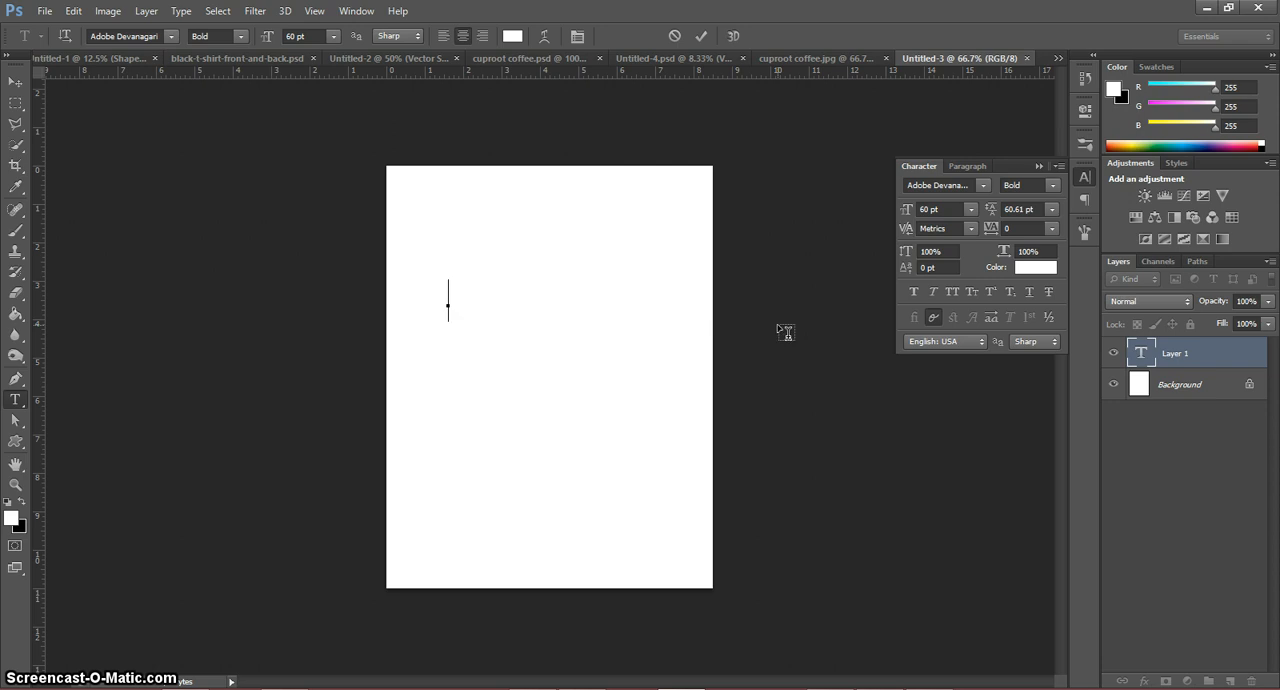
type("pro")
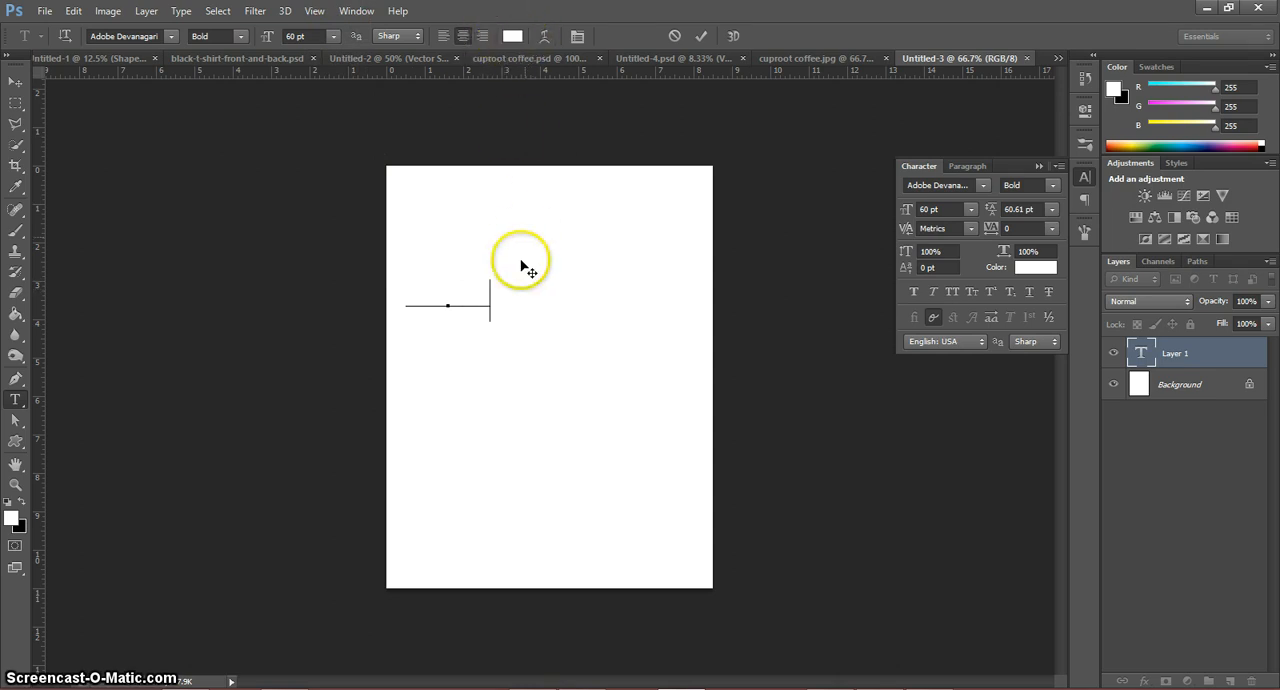
double_click(494, 294)
left_click_drag(494, 294, 373, 319)
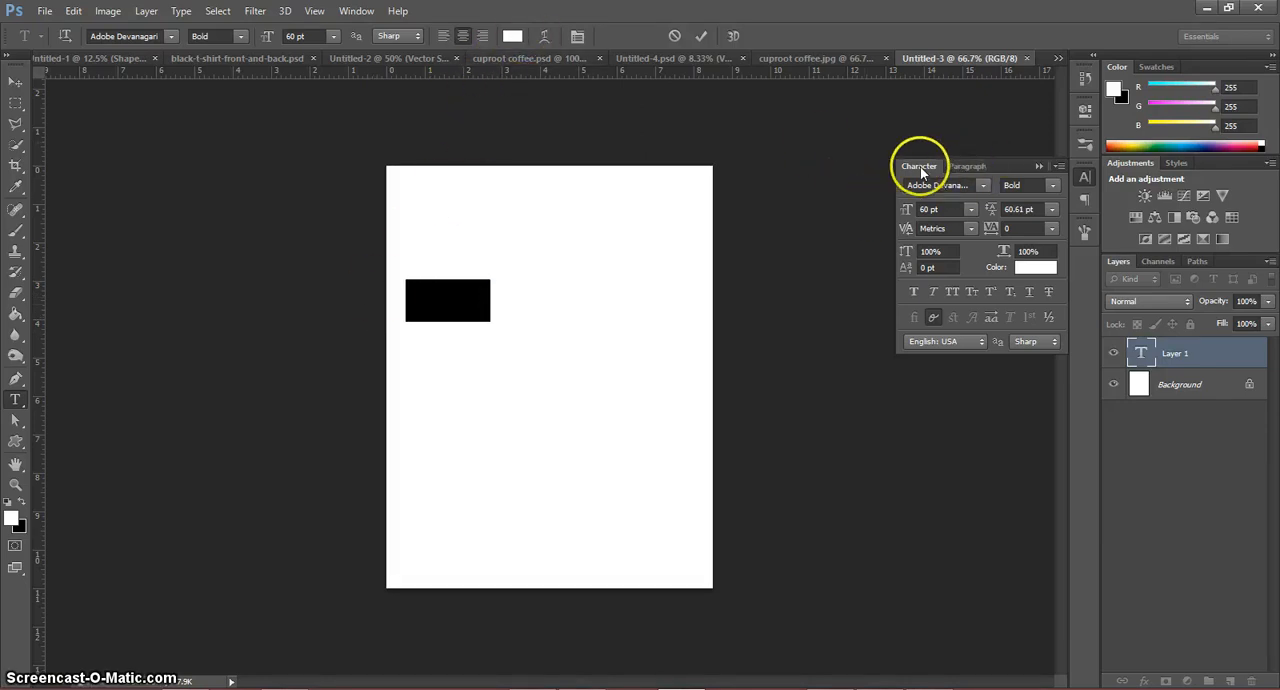
left_click(357, 12)
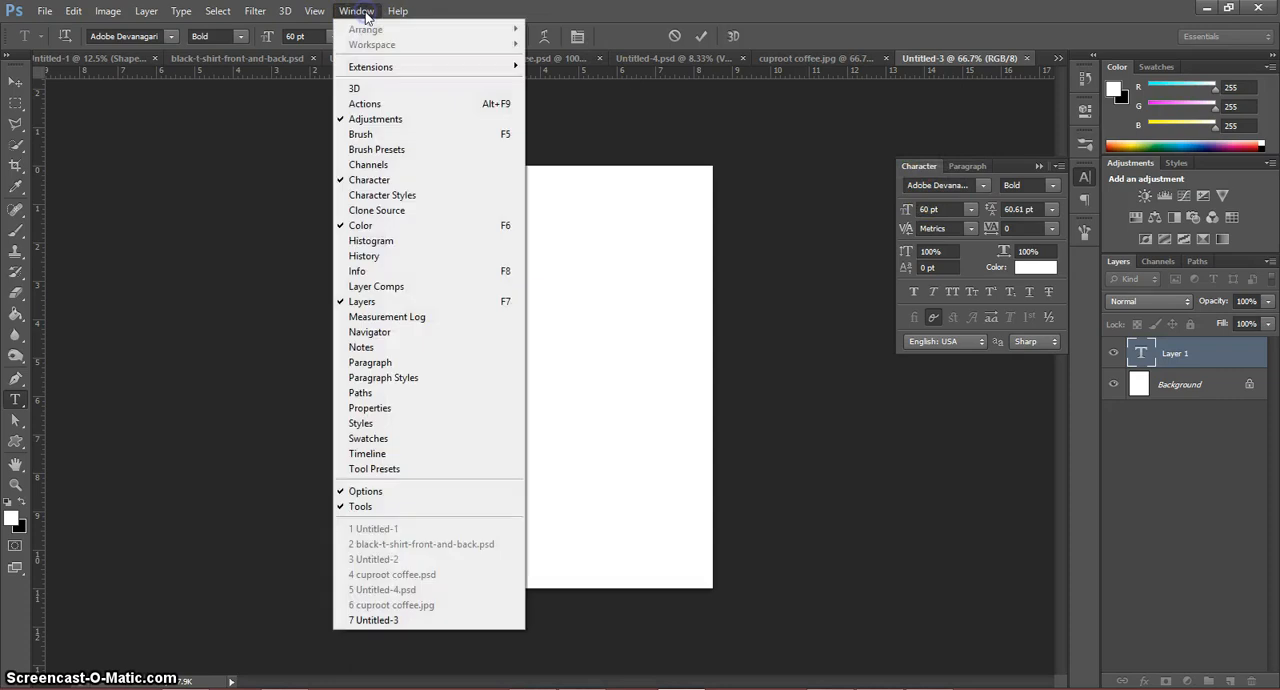
left_click(393, 185)
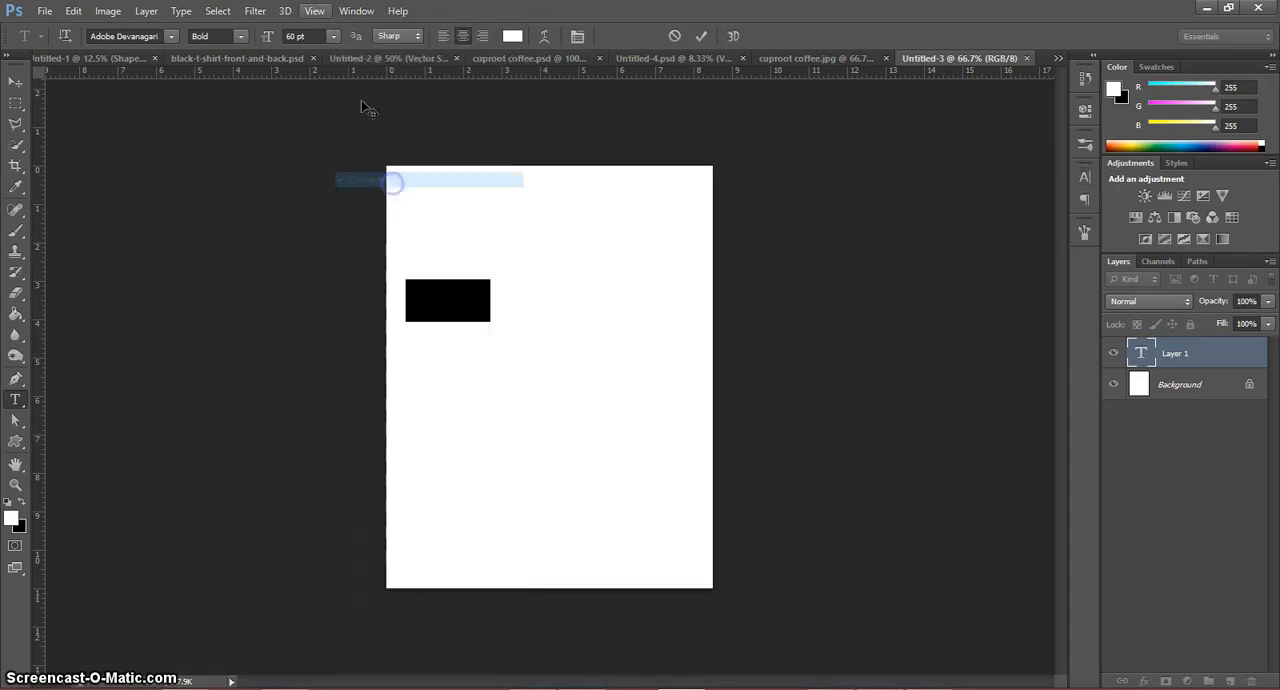
left_click(357, 11)
left_click(399, 180)
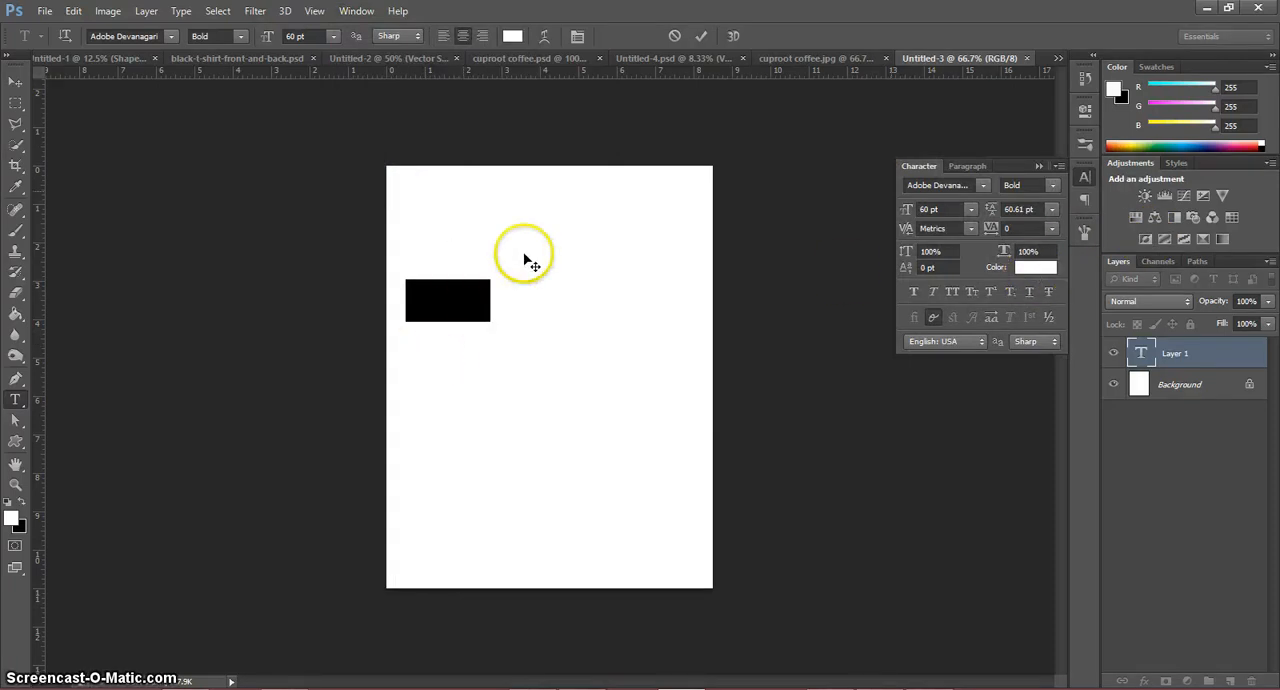
Step: Change the selected text's color to dark teal #065963
left_click(1047, 270)
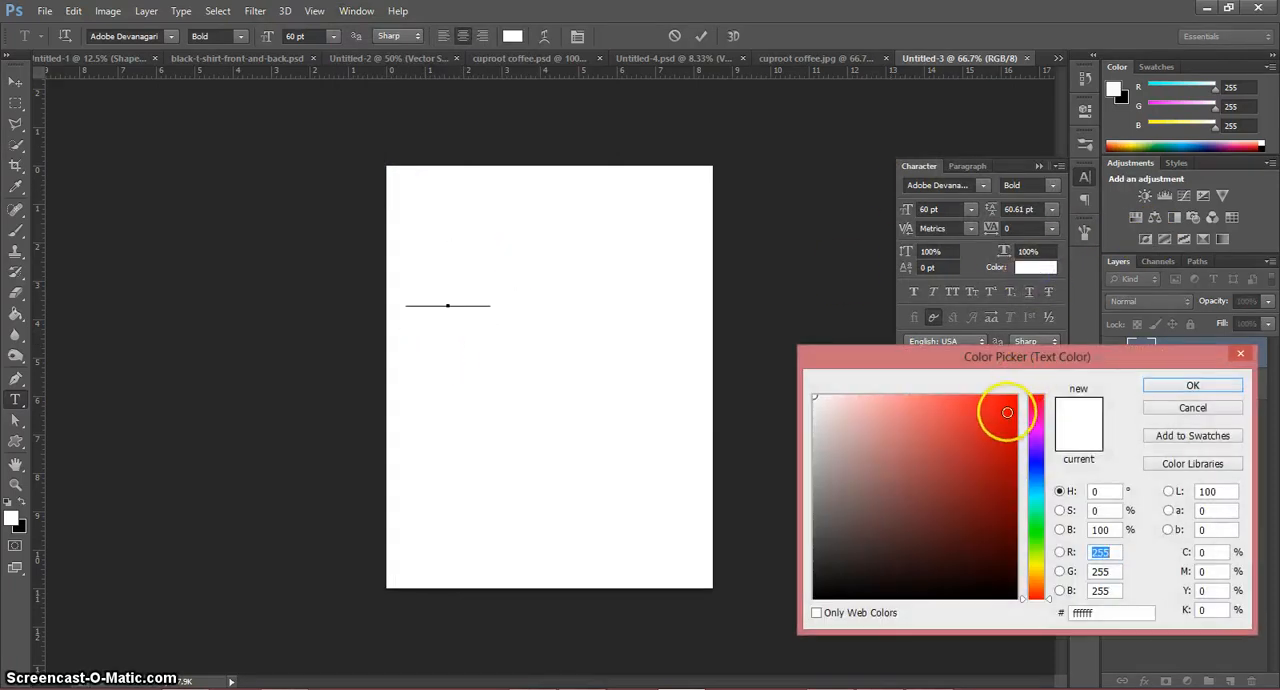
left_click_drag(1036, 432, 1020, 495)
left_click(1004, 519)
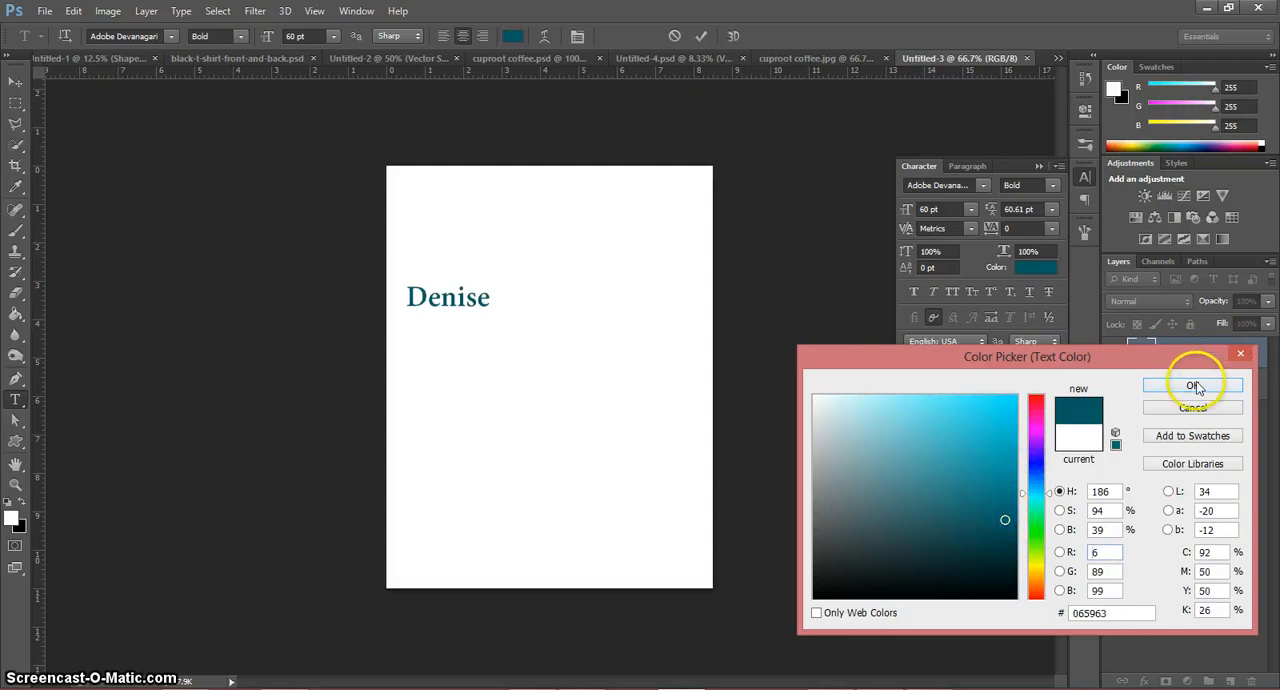
left_click(1193, 385)
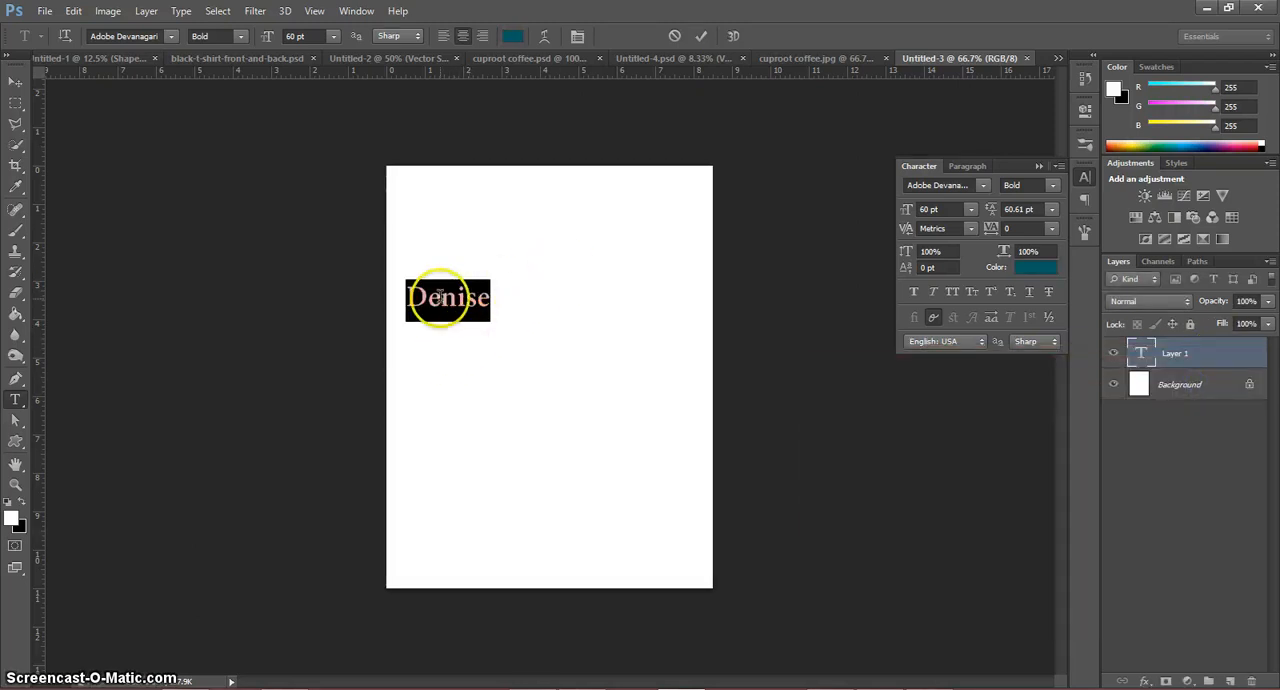
Step: Set the selected text's font size to 72 pt
left_click(969, 211)
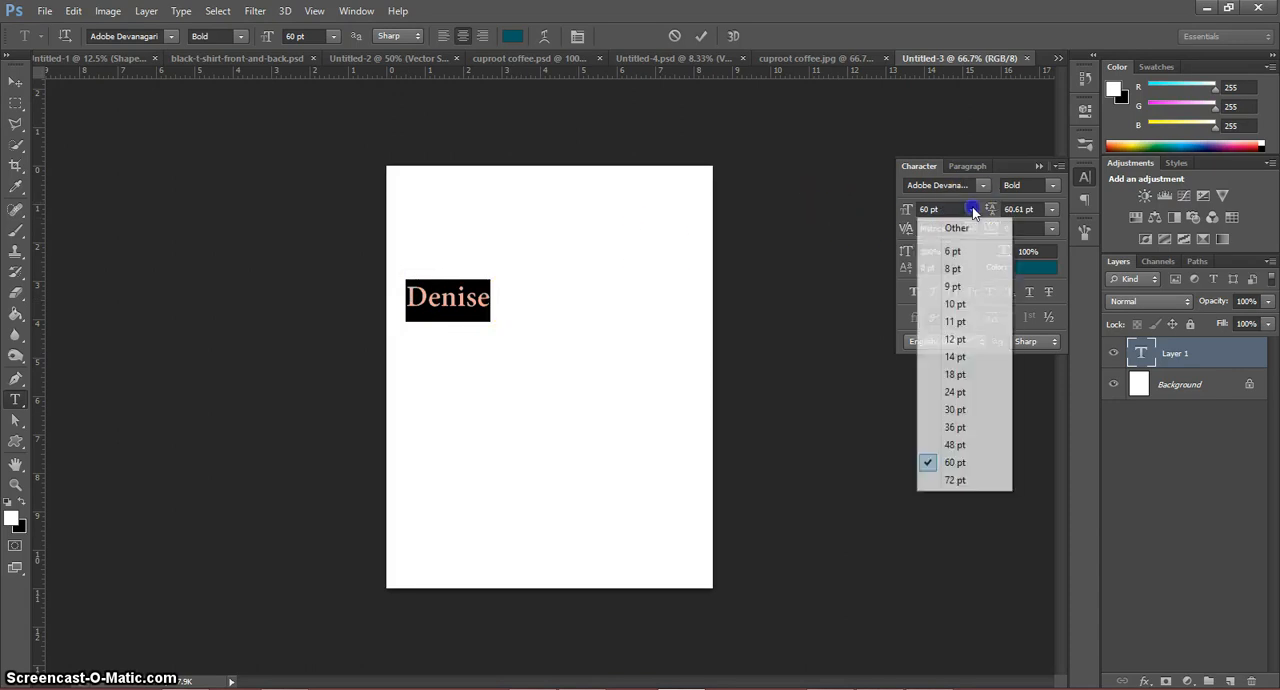
left_click(969, 211)
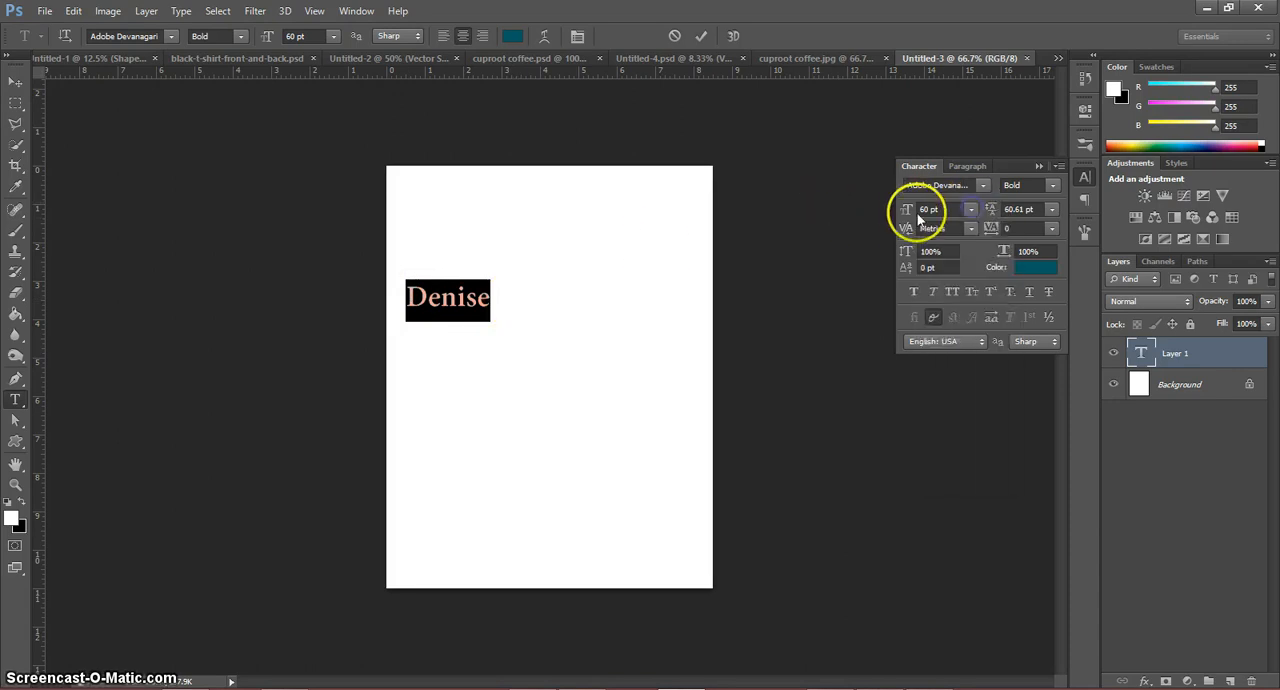
left_click(971, 212)
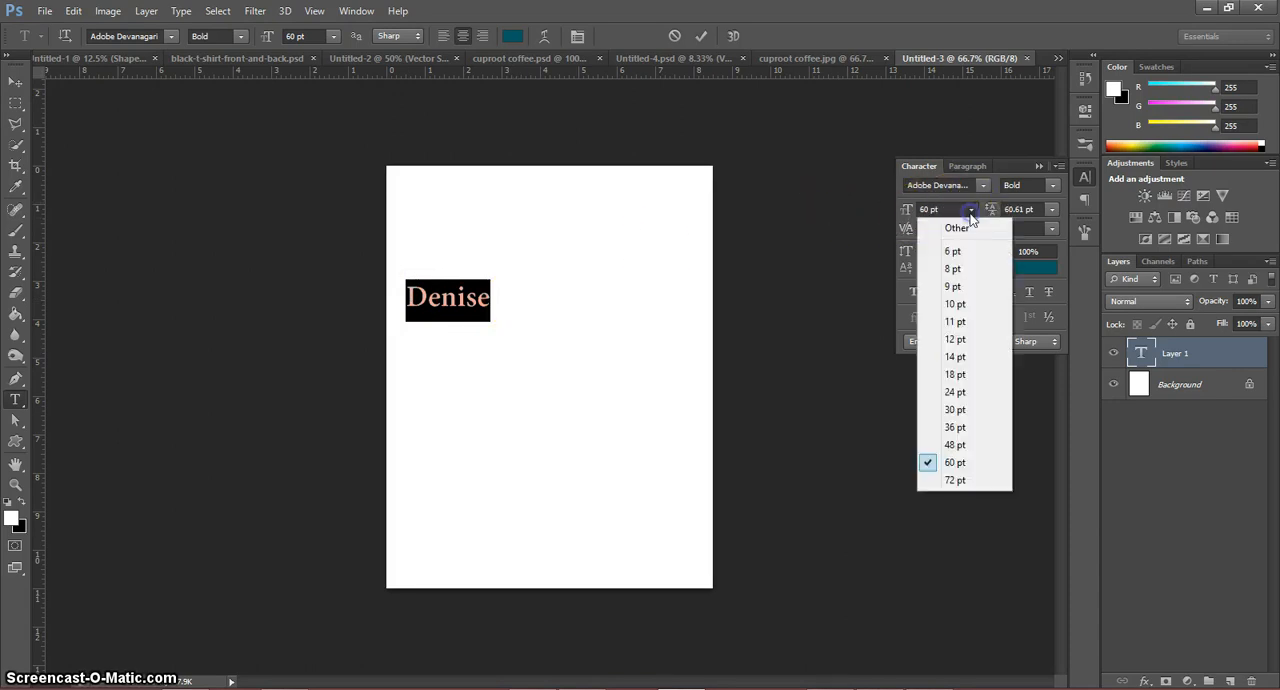
left_click(966, 487)
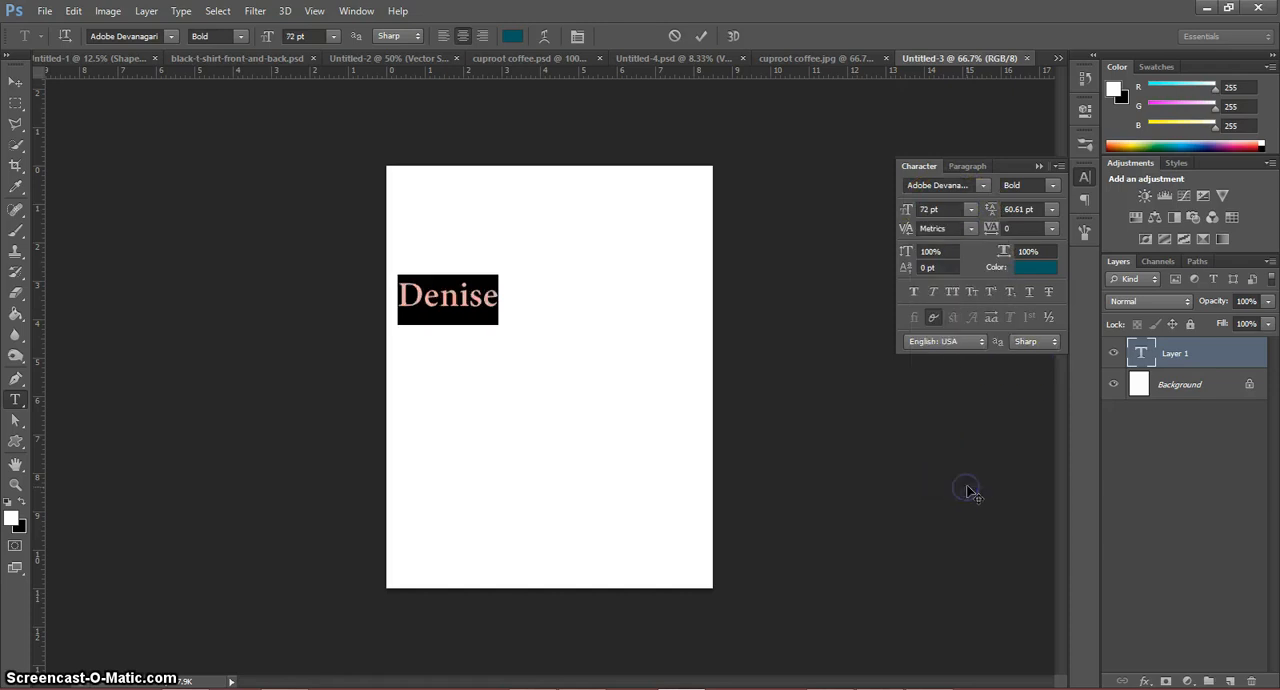
Step: Set the name's font size to 150 pt and move the text so it sits horizontally centered in the page's upper half
left_click(926, 209)
type("150")
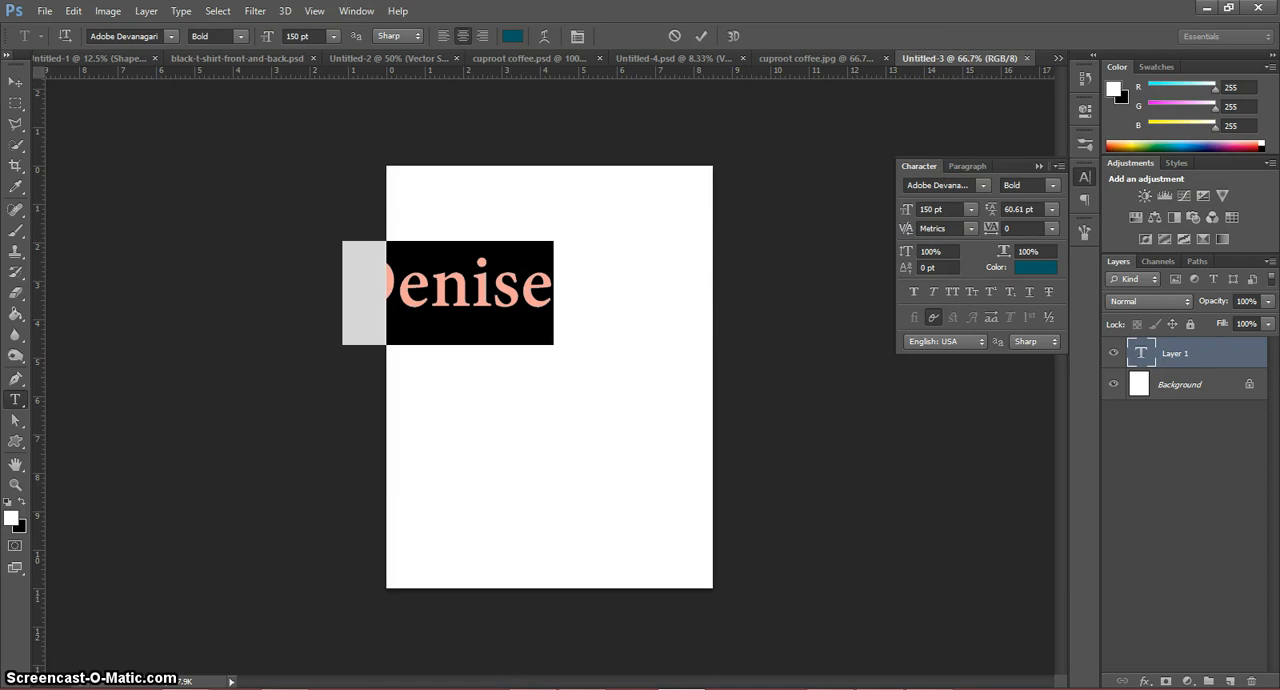
left_click(14, 86)
left_click_drag(460, 266, 561, 320)
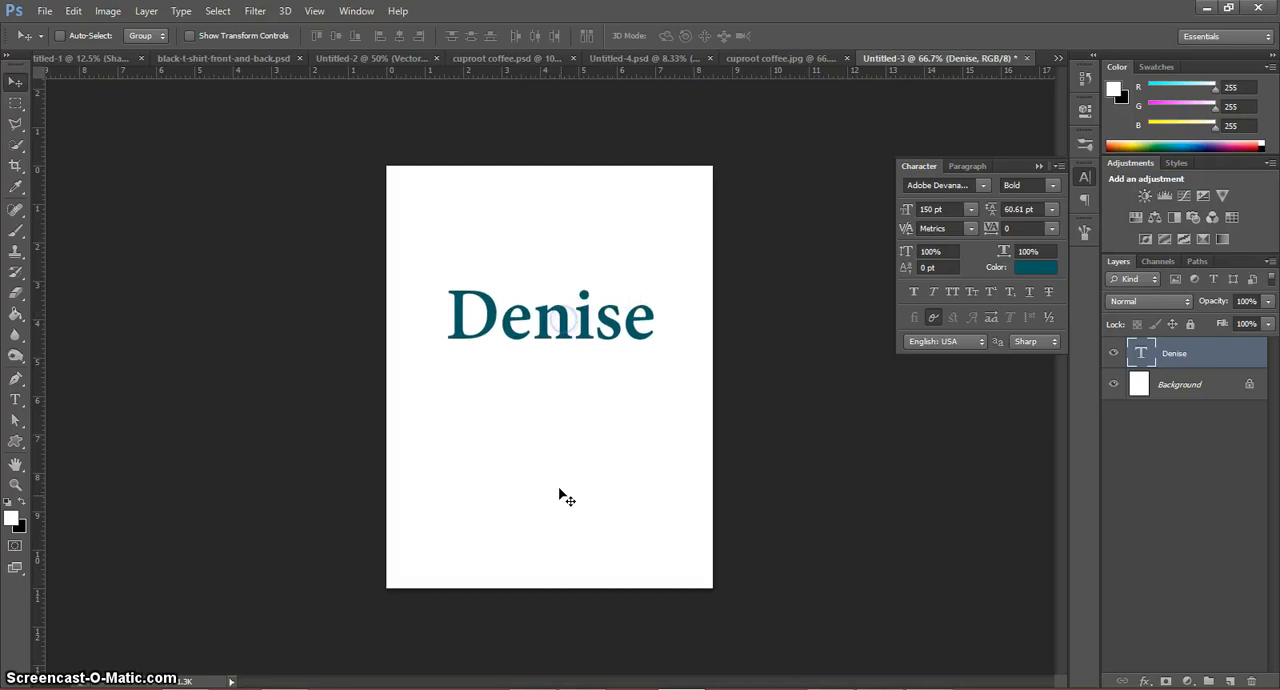
left_click(562, 497)
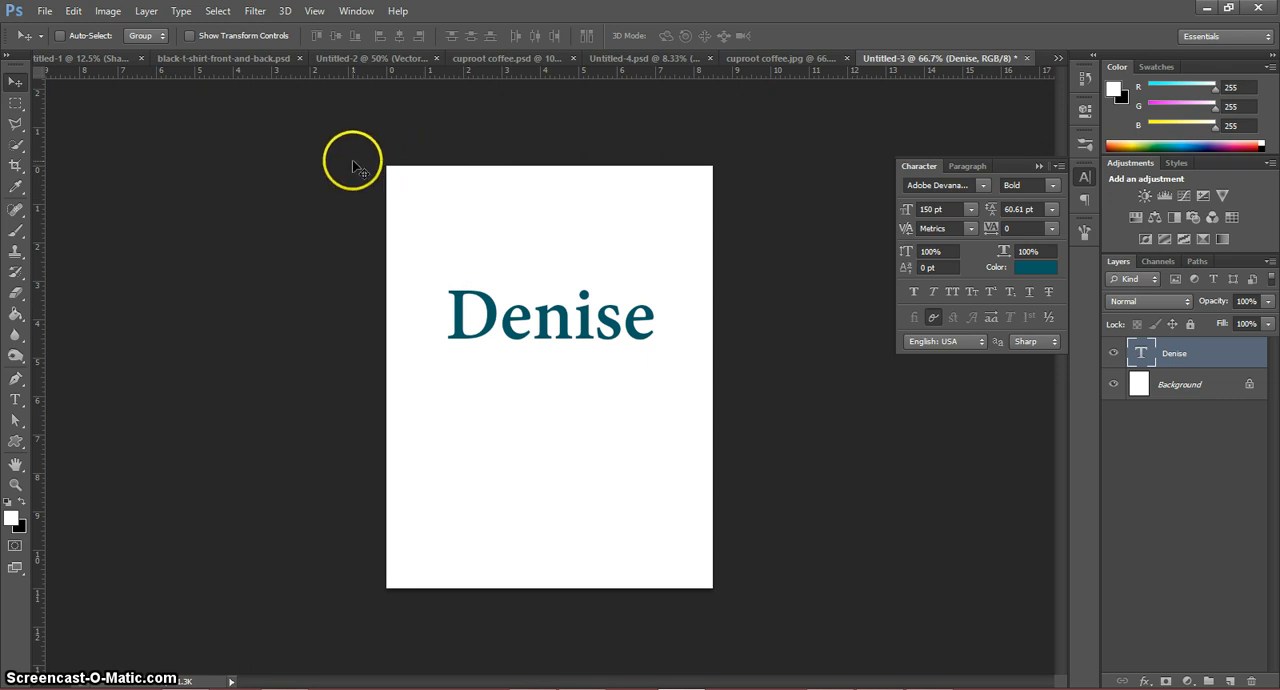
Step: Free-transform the name text, scaling it up proportionally to about 107%, and apply the transformation
key("ctrl+t")
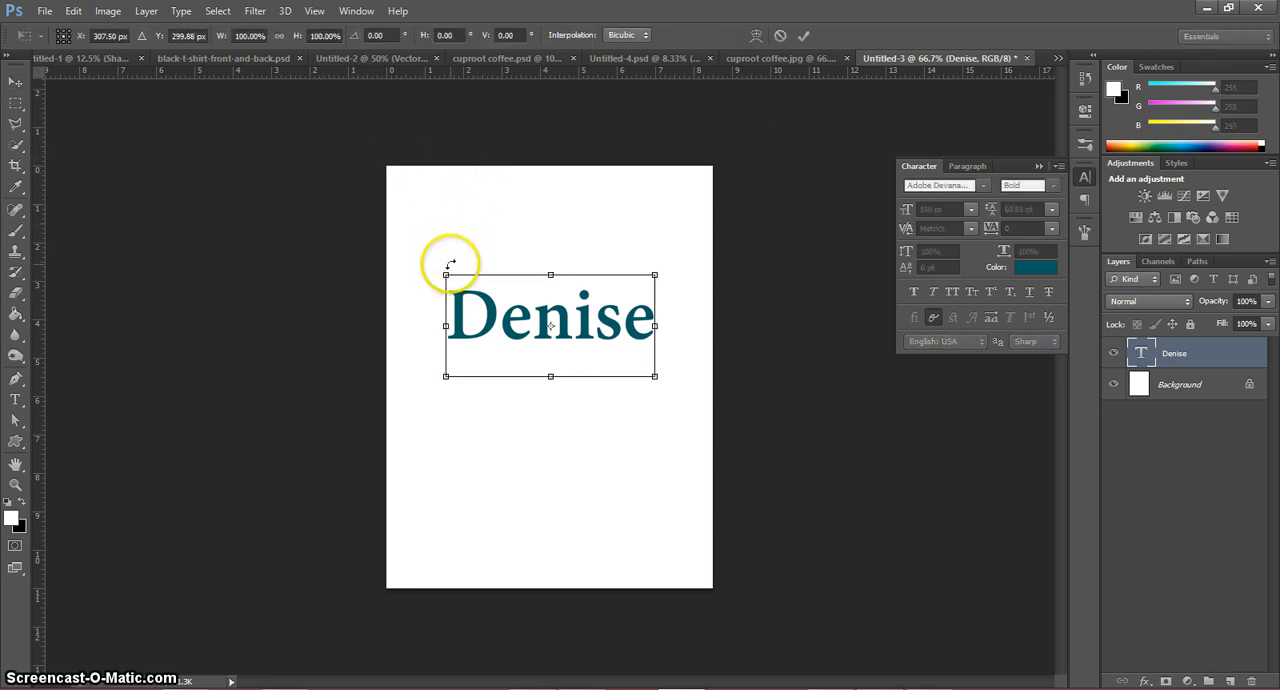
left_click_drag(550, 275, 550, 226)
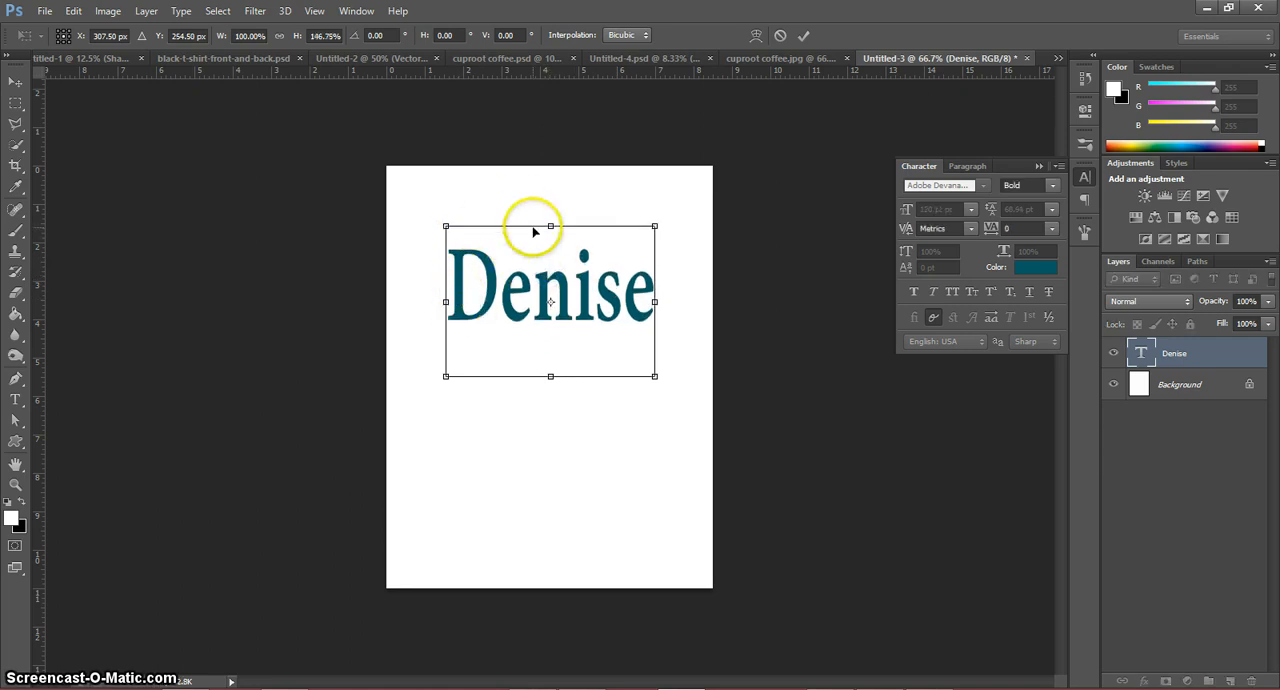
key("ctrl+z")
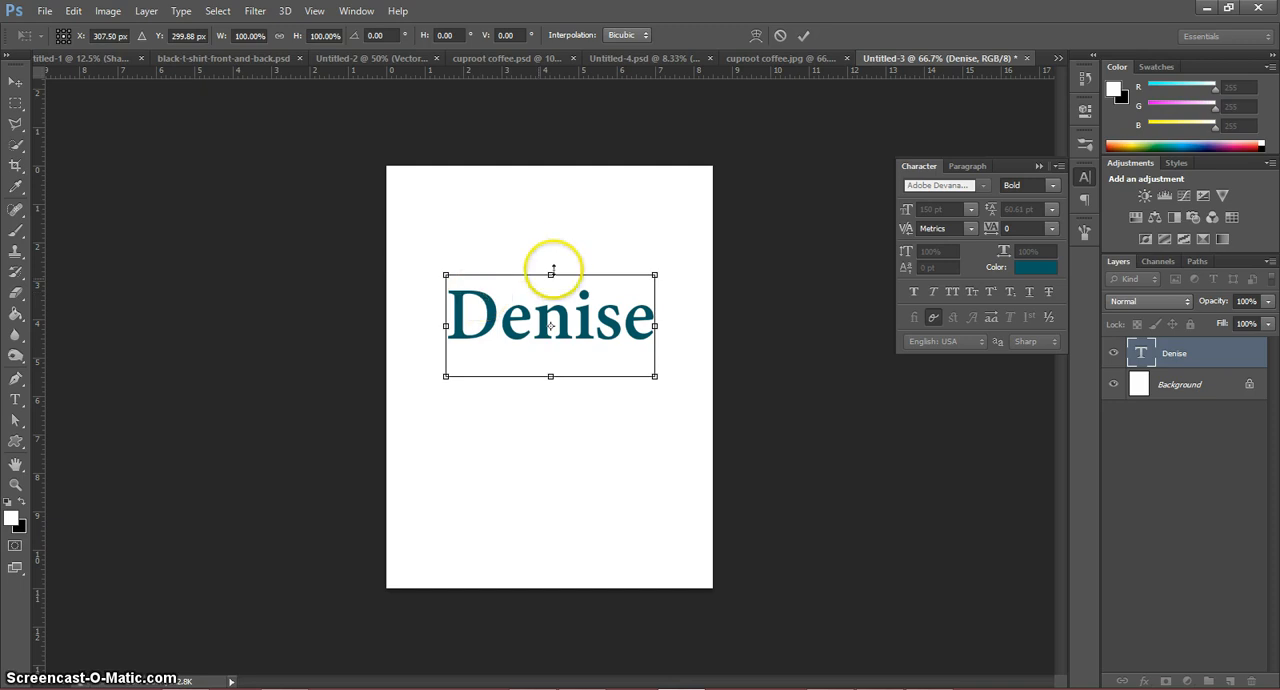
left_click(445, 273)
left_click_drag(445, 273, 556, 329)
left_click_drag(417, 245, 424, 285)
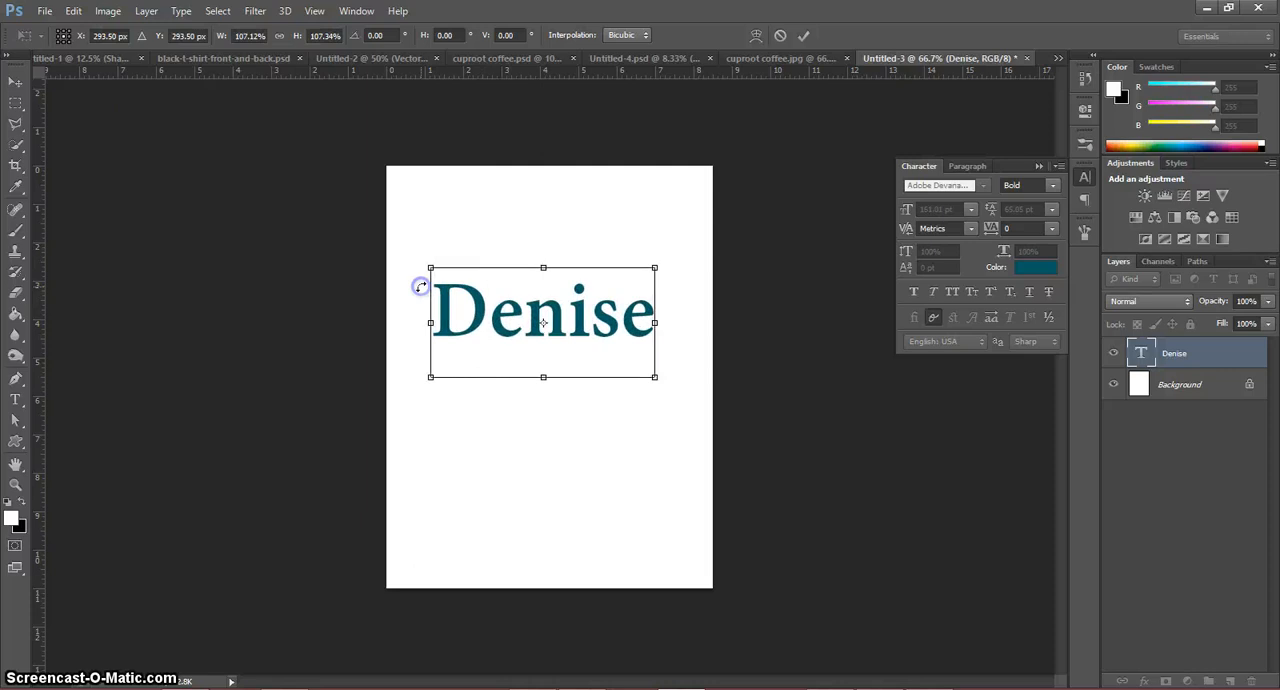
left_click(12, 424)
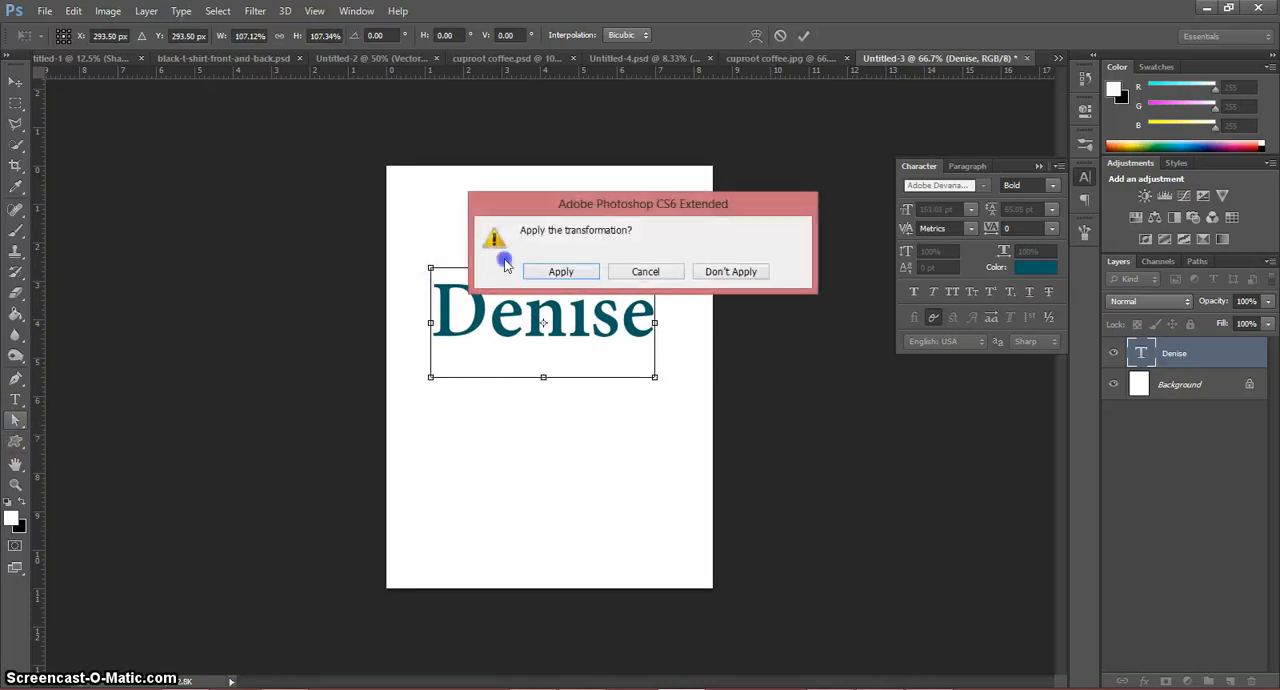
left_click(561, 273)
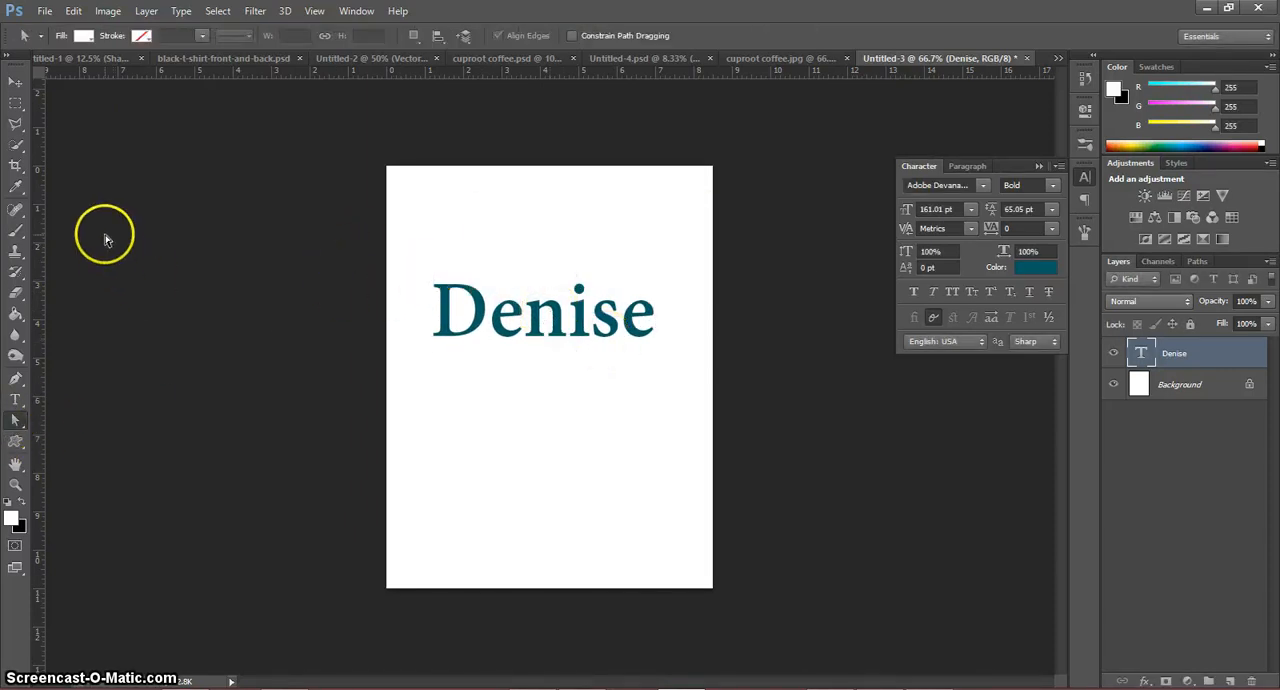
Step: Draw a white rectangle shape about 452 by 182 px covering the name text
left_click(16, 446)
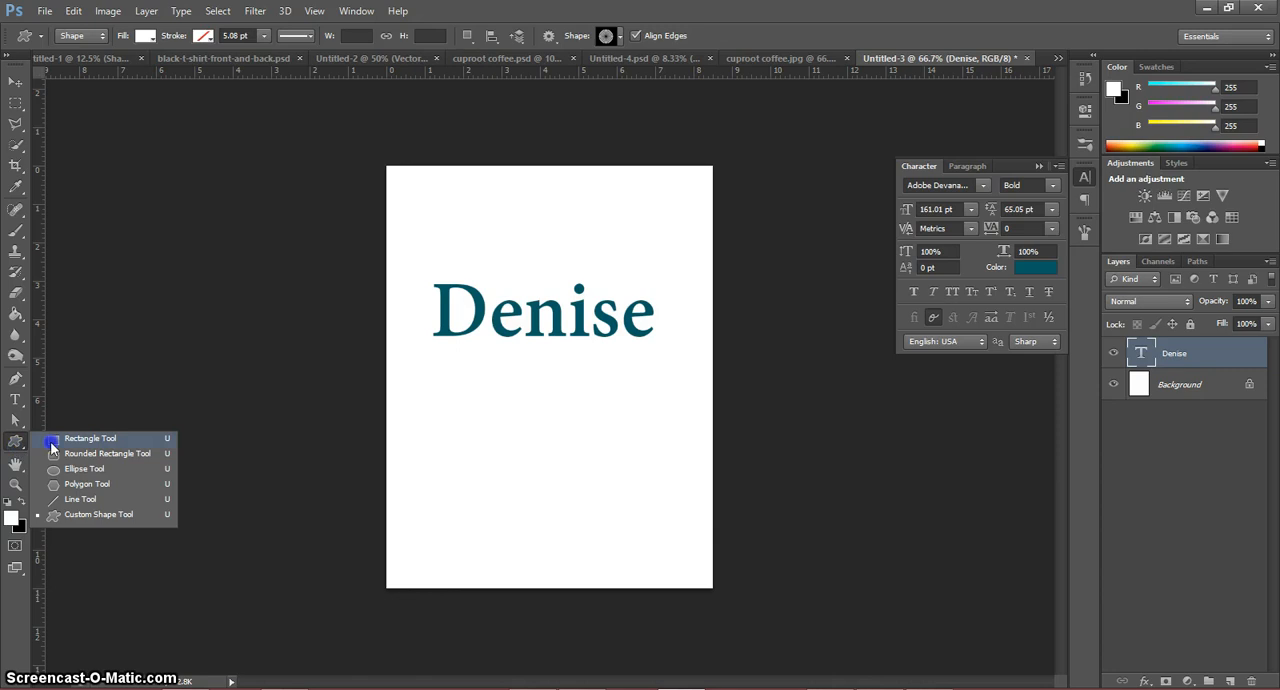
left_click(52, 444)
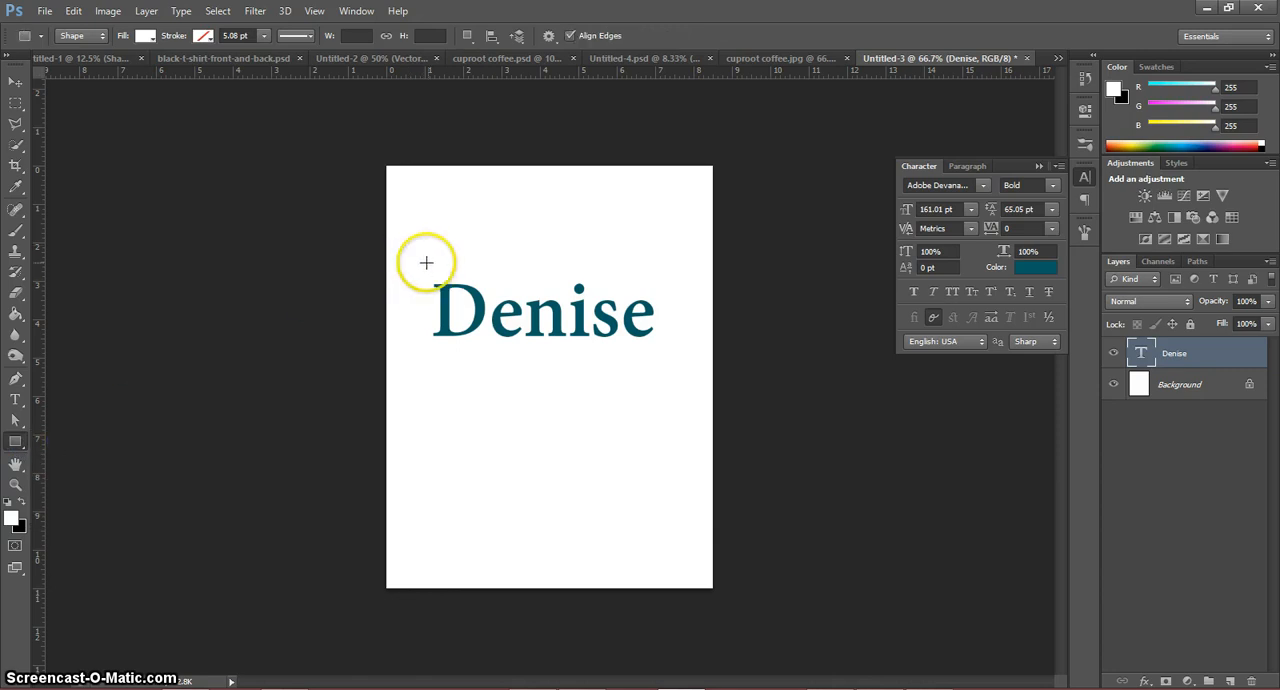
left_click_drag(426, 263, 666, 358)
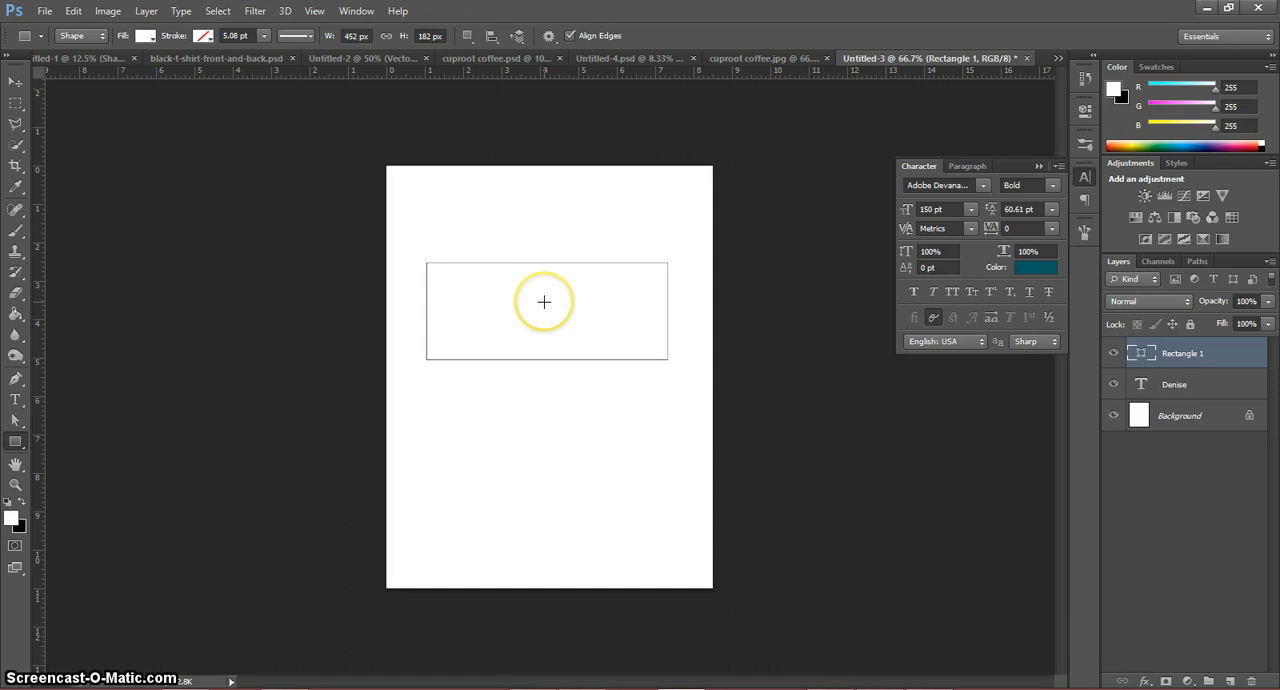
Step: Move the rectangle layer beneath the name text layer in the stacking order
left_click(1210, 355)
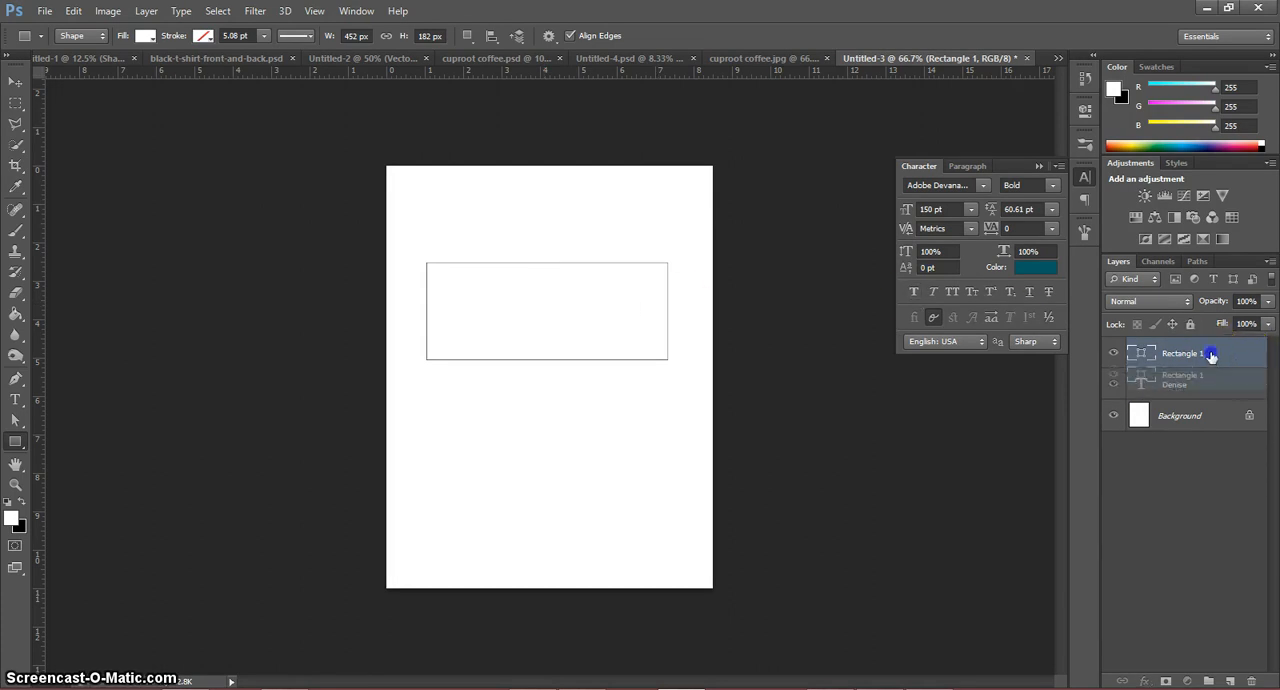
left_click_drag(1210, 355, 1210, 399)
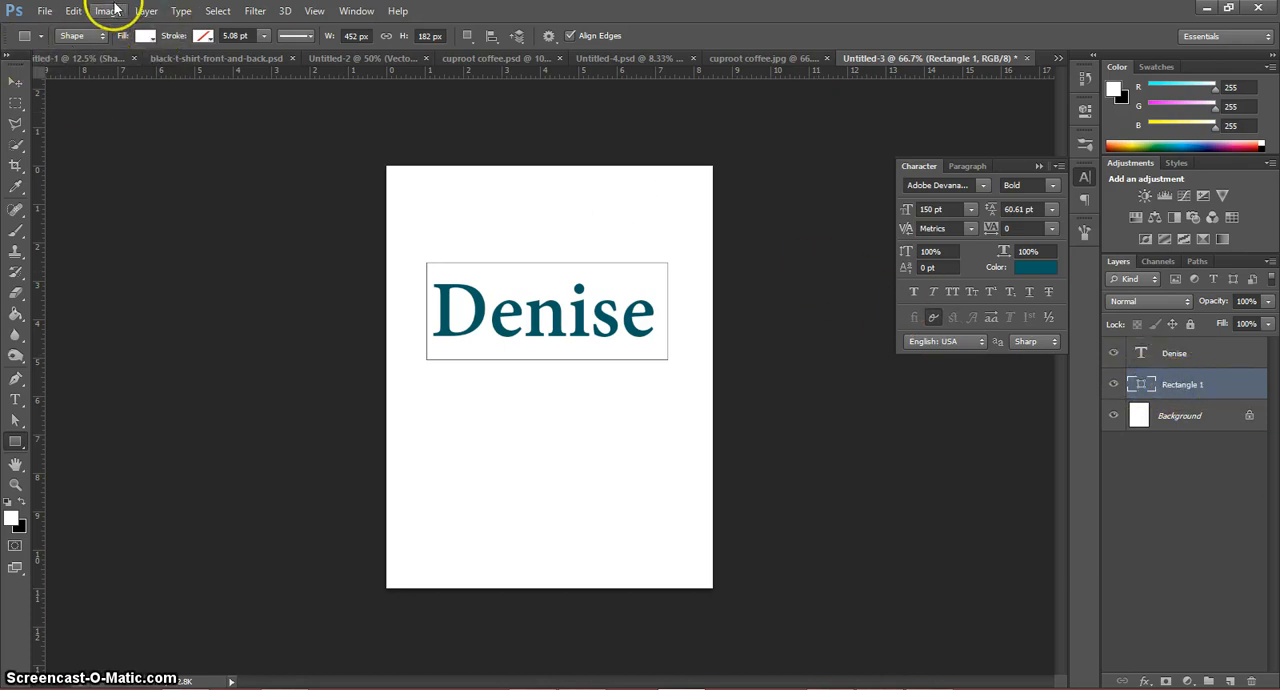
Step: Change the rectangle's fill to the recently used bright red and shift the shape slightly left behind the name text
left_click(146, 36)
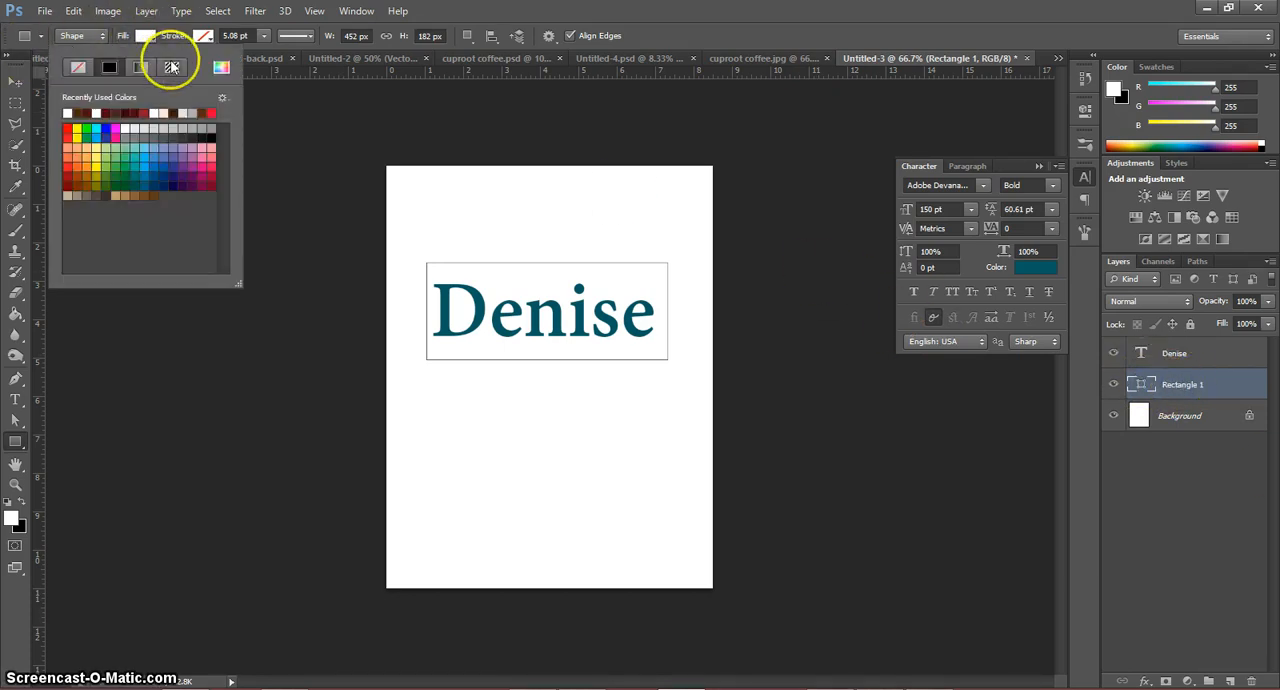
left_click(211, 112)
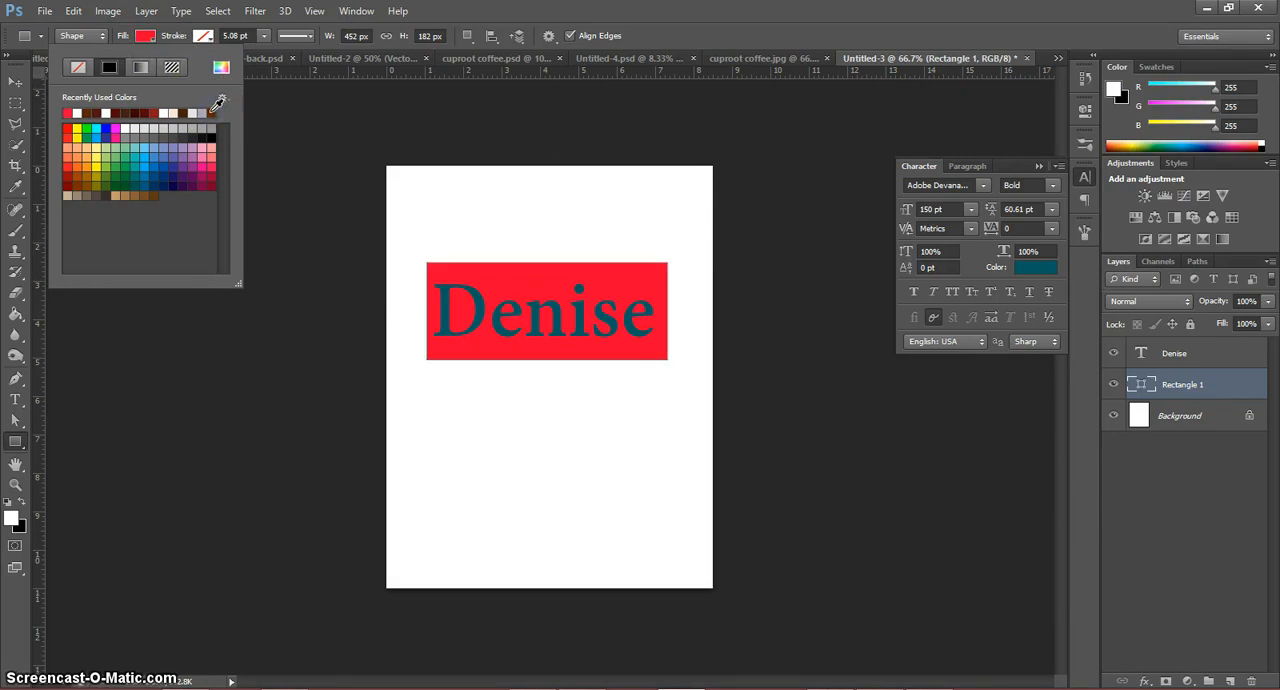
left_click(92, 38)
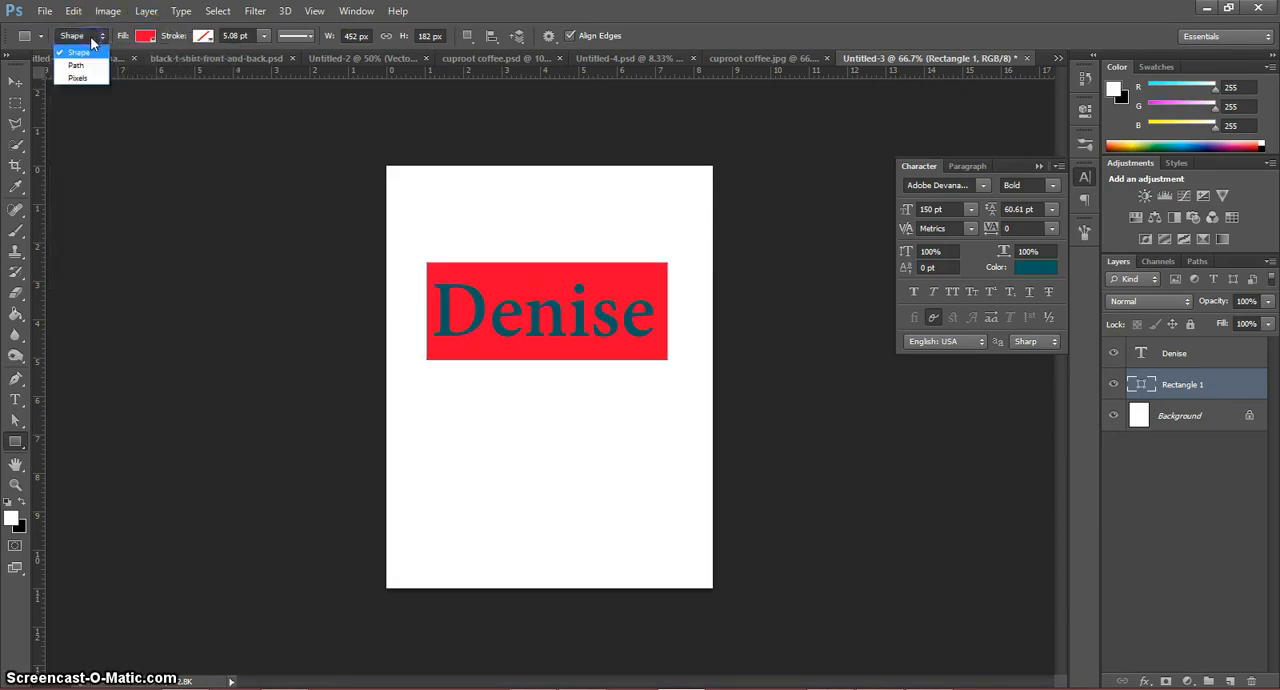
left_click(206, 130)
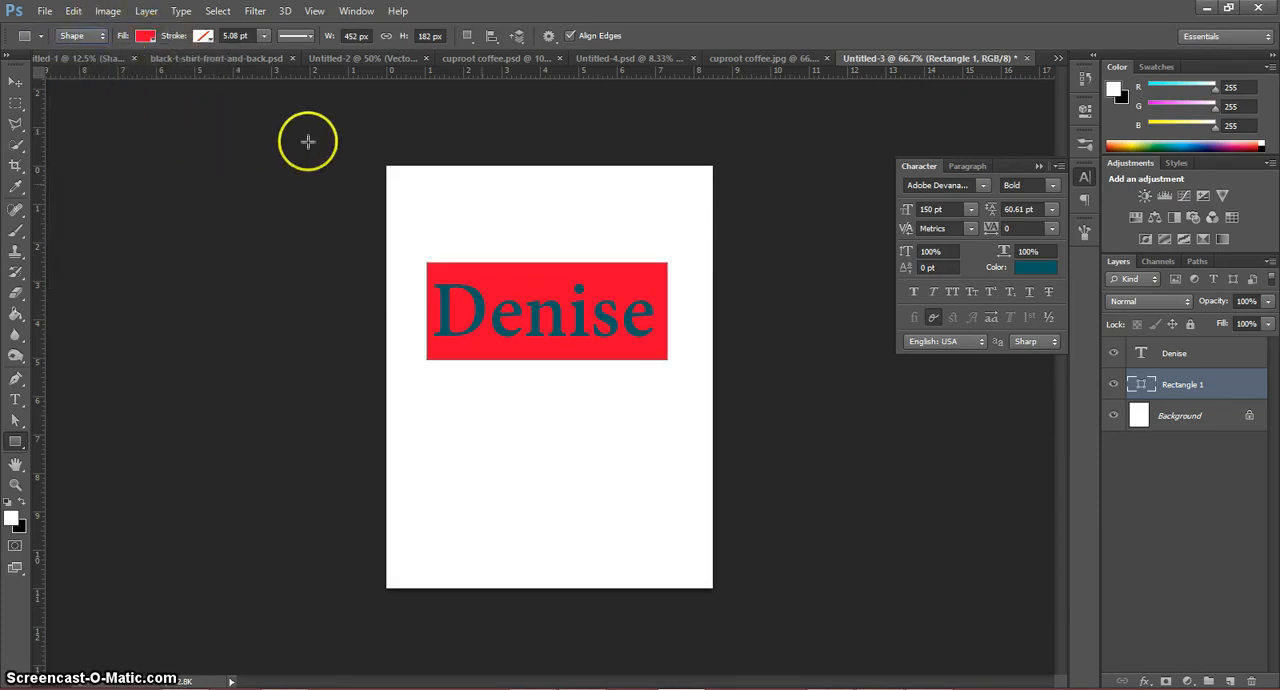
left_click(15, 81)
mouse_move(459, 265)
left_mouse_down()
mouse_move(463, 200)
mouse_move(458, 274)
left_mouse_up()
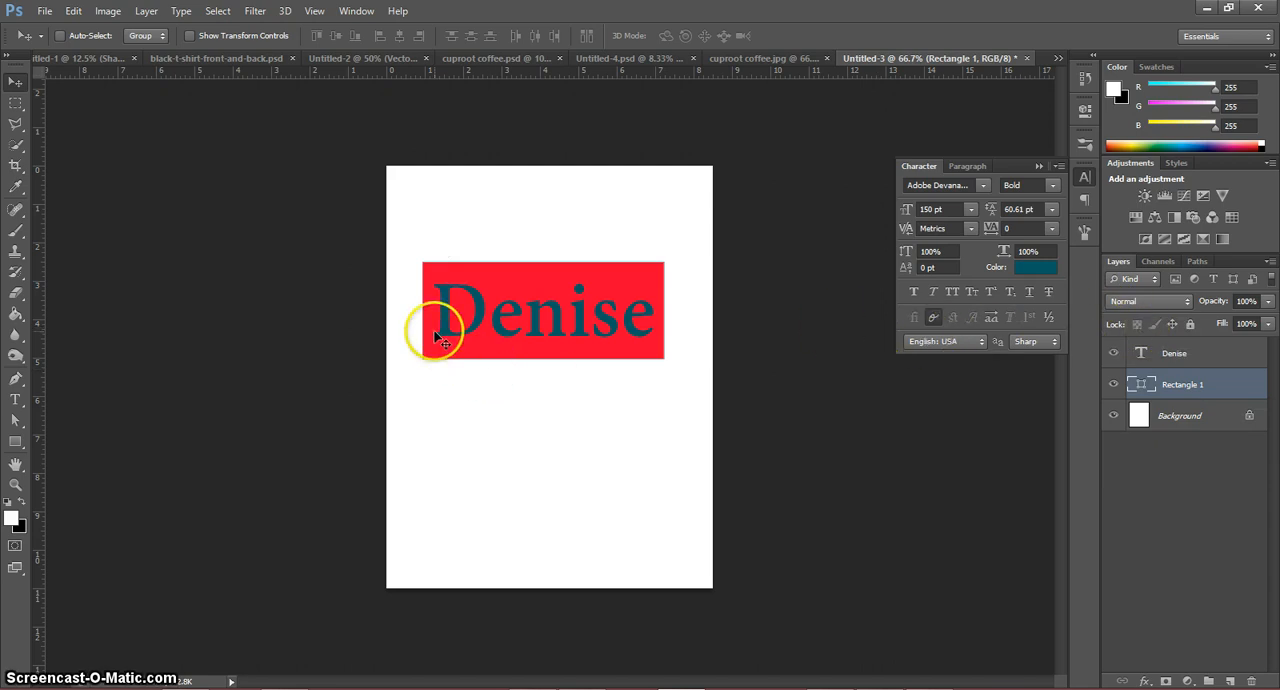
Step: Add a white (ffffff) outside stroke of about 21 px to the name text layer
left_click(1219, 362)
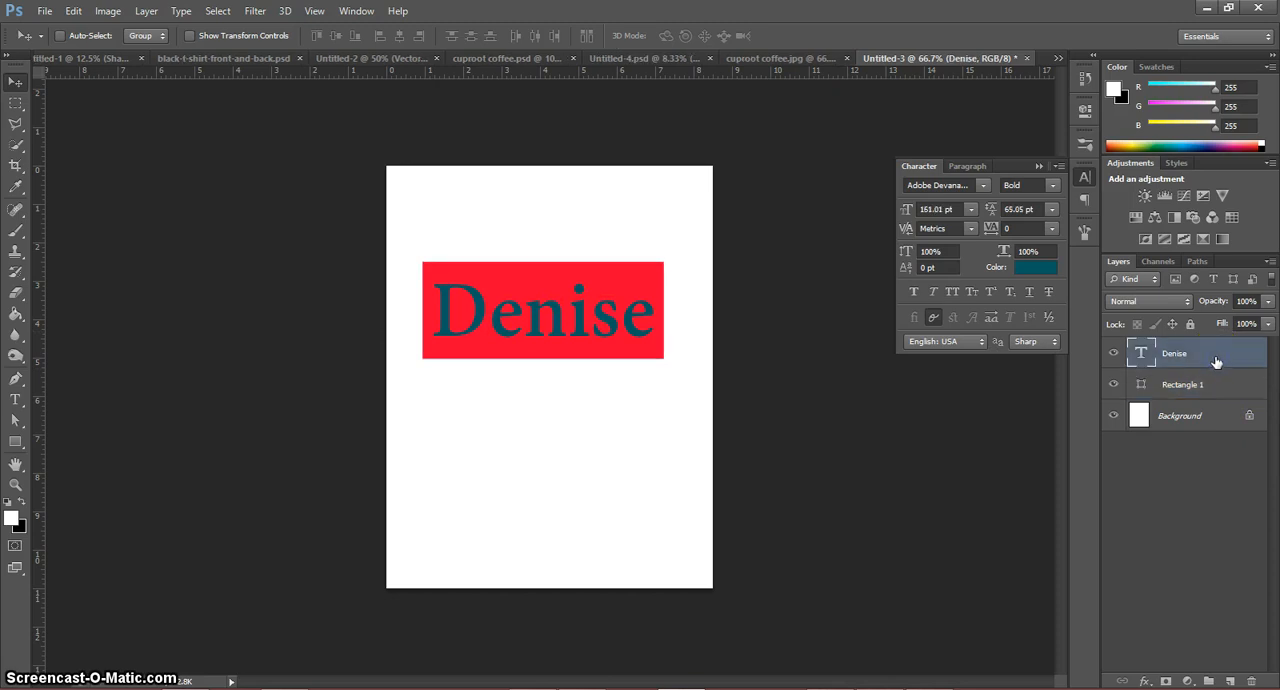
left_click(1143, 681)
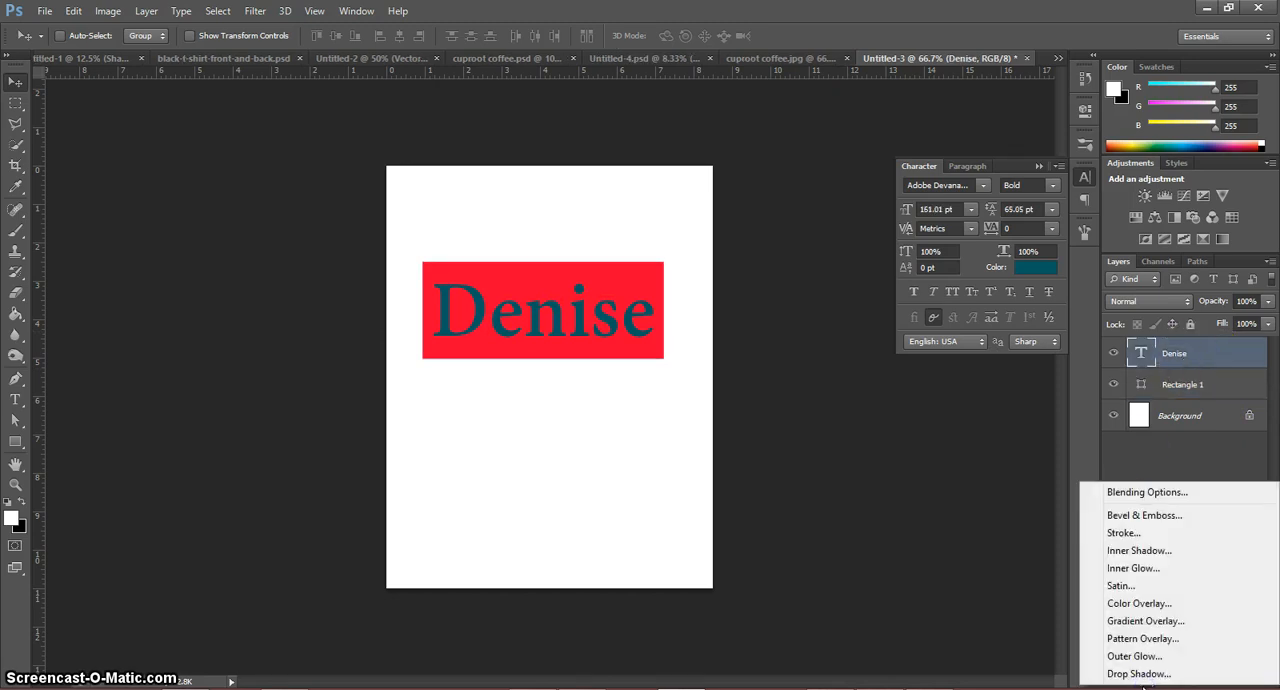
left_click(1146, 533)
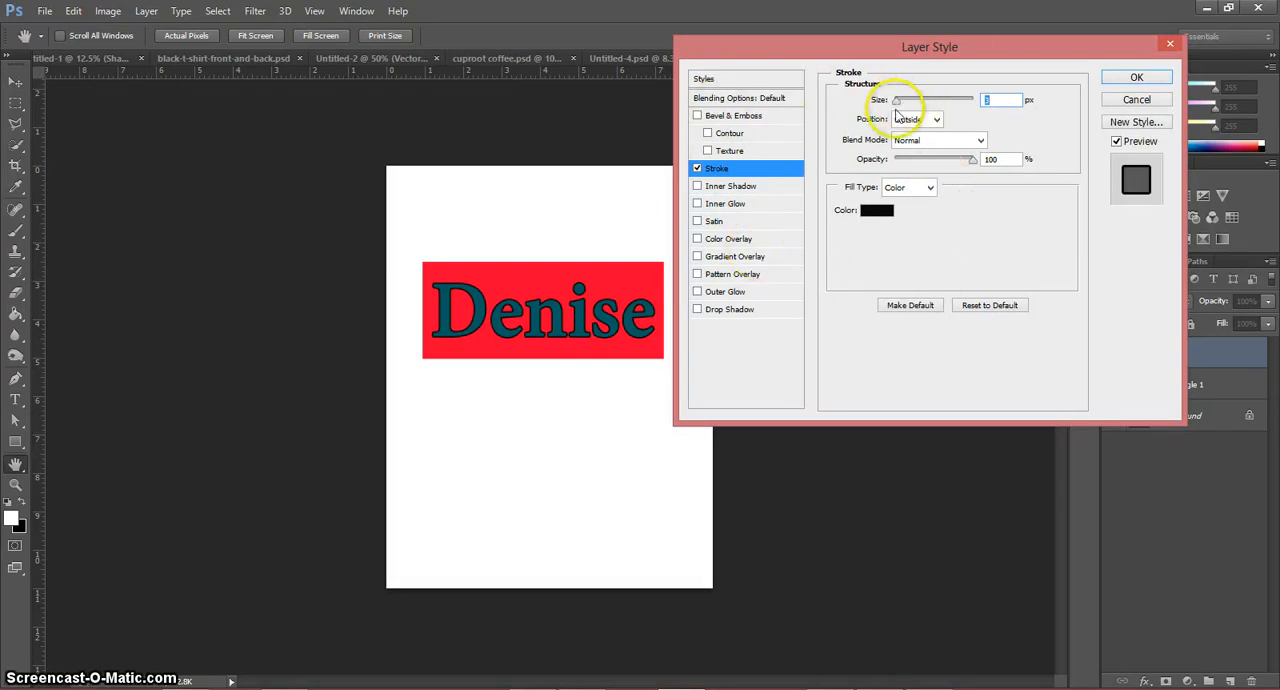
left_click(878, 212)
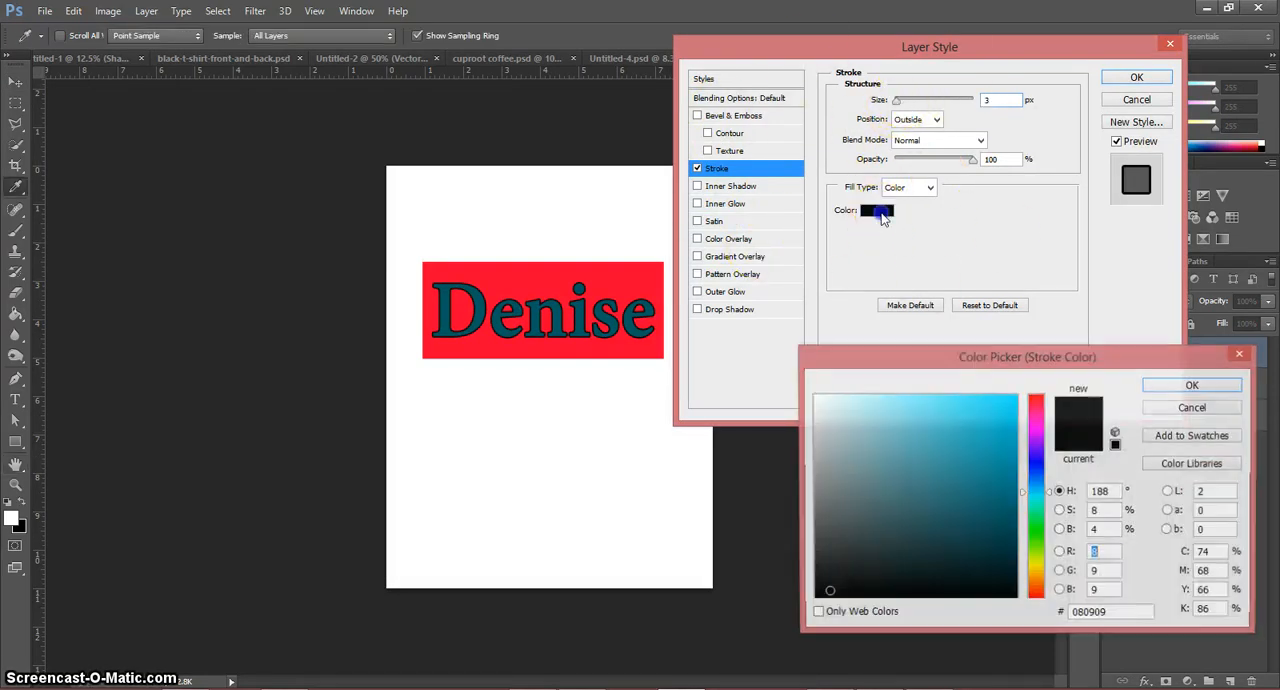
left_click(815, 397)
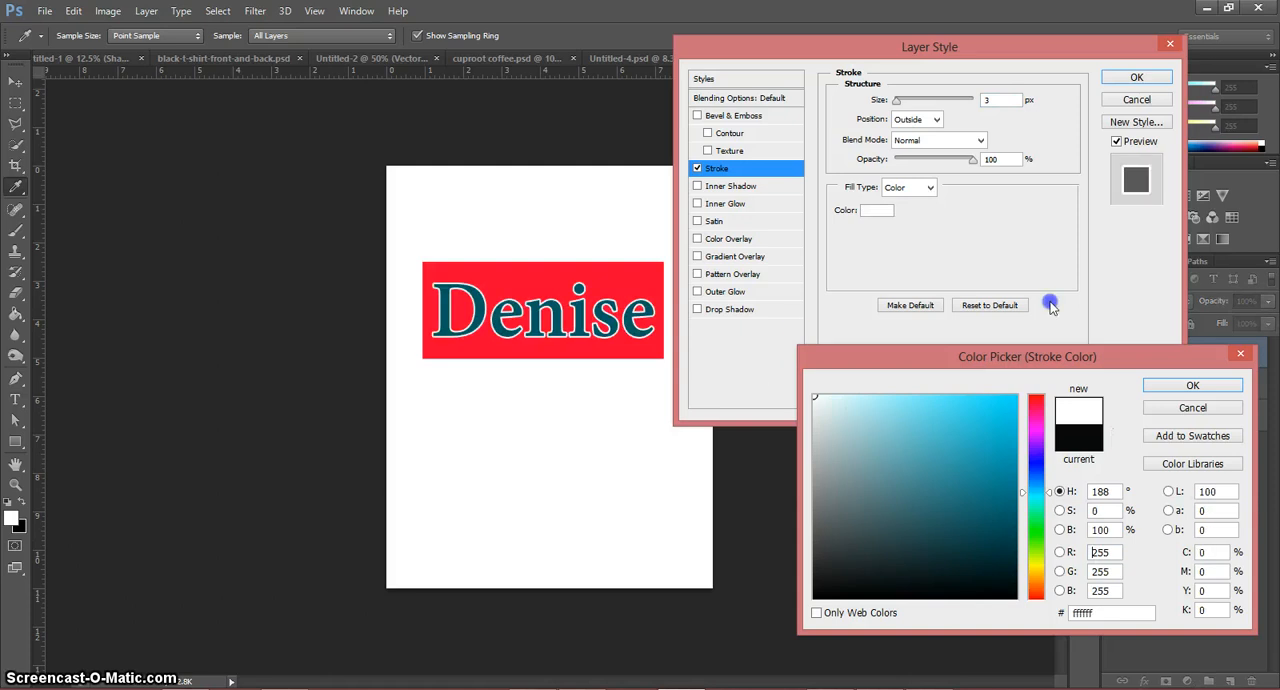
left_click(1164, 383)
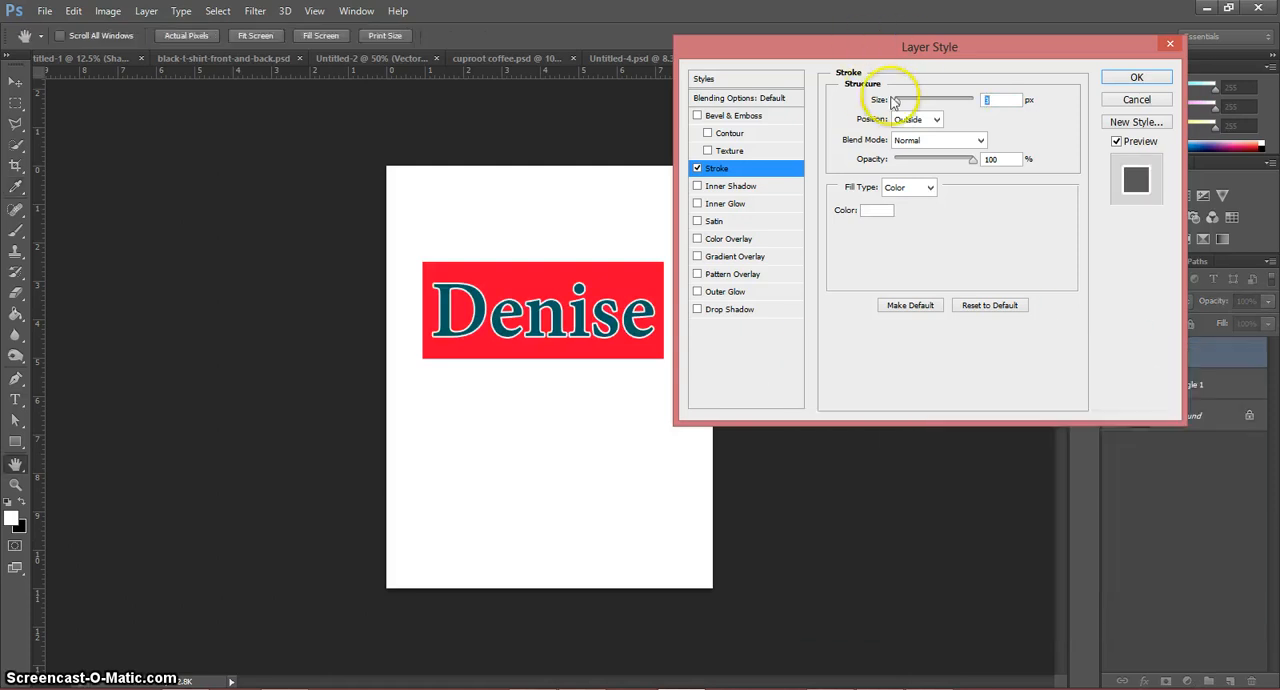
left_click_drag(893, 102, 905, 106)
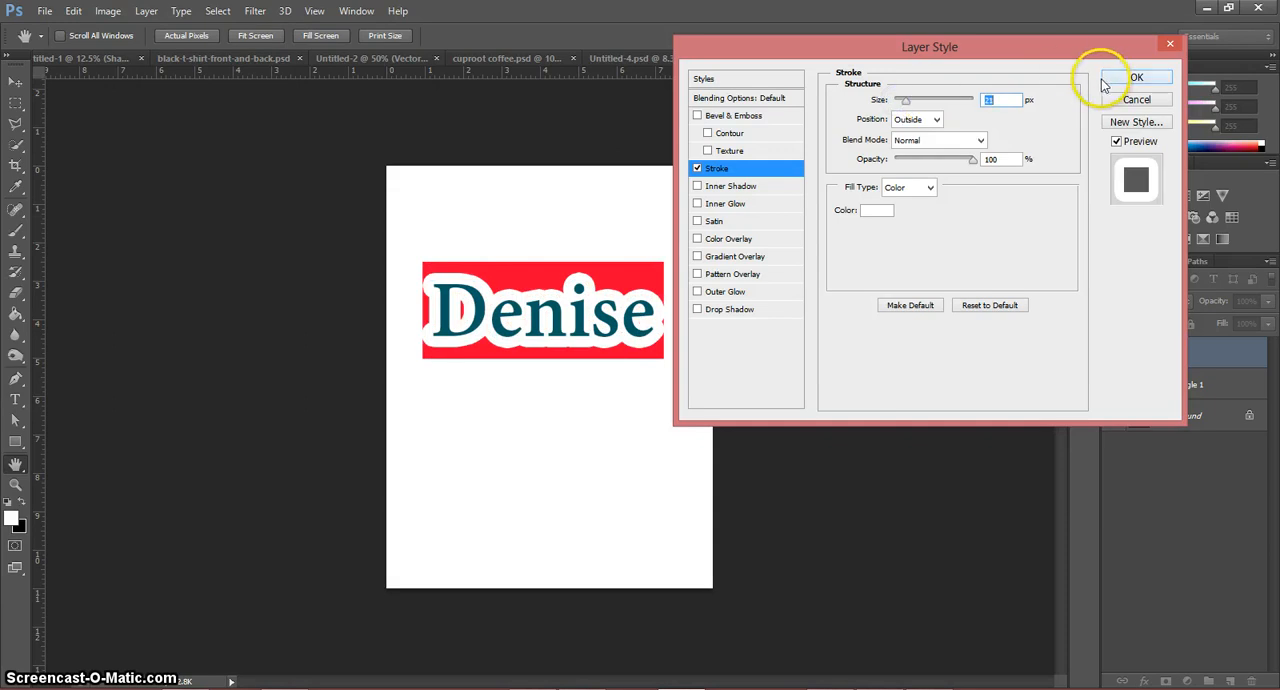
Step: Add a drop shadow to the name text with distance 32 px, spread 35% and size 90 px, and apply the layer style
left_click(729, 310)
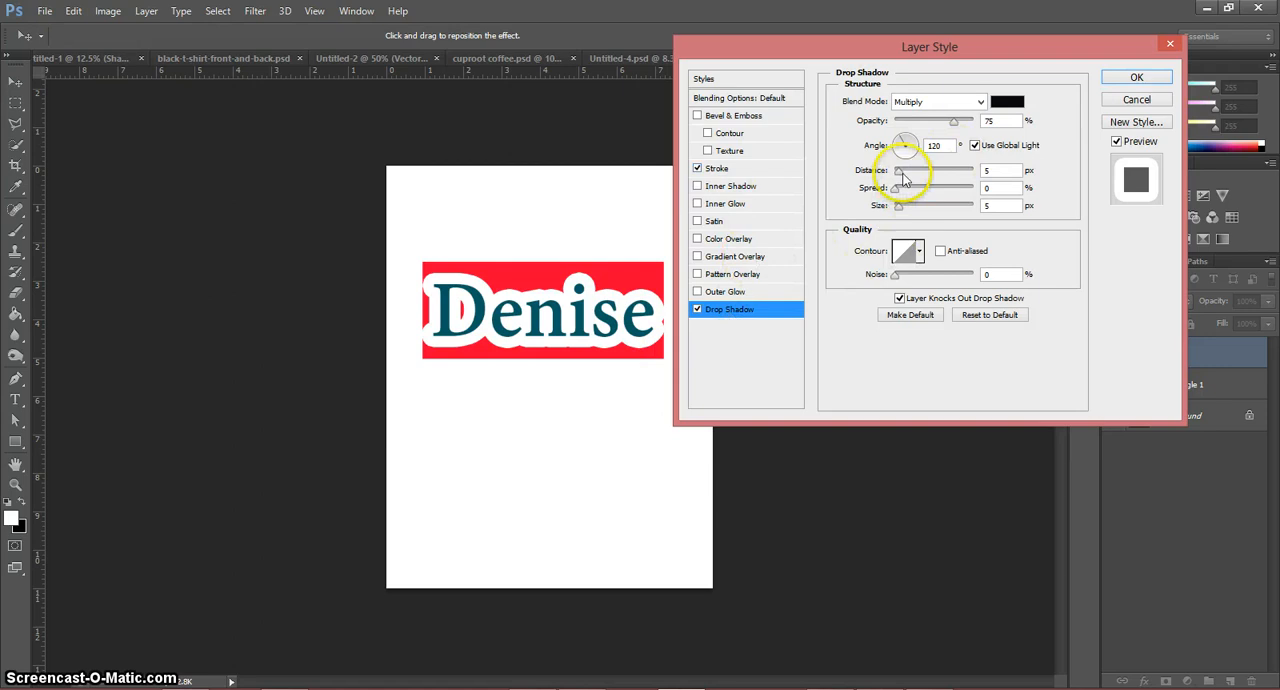
left_click_drag(904, 176, 923, 194)
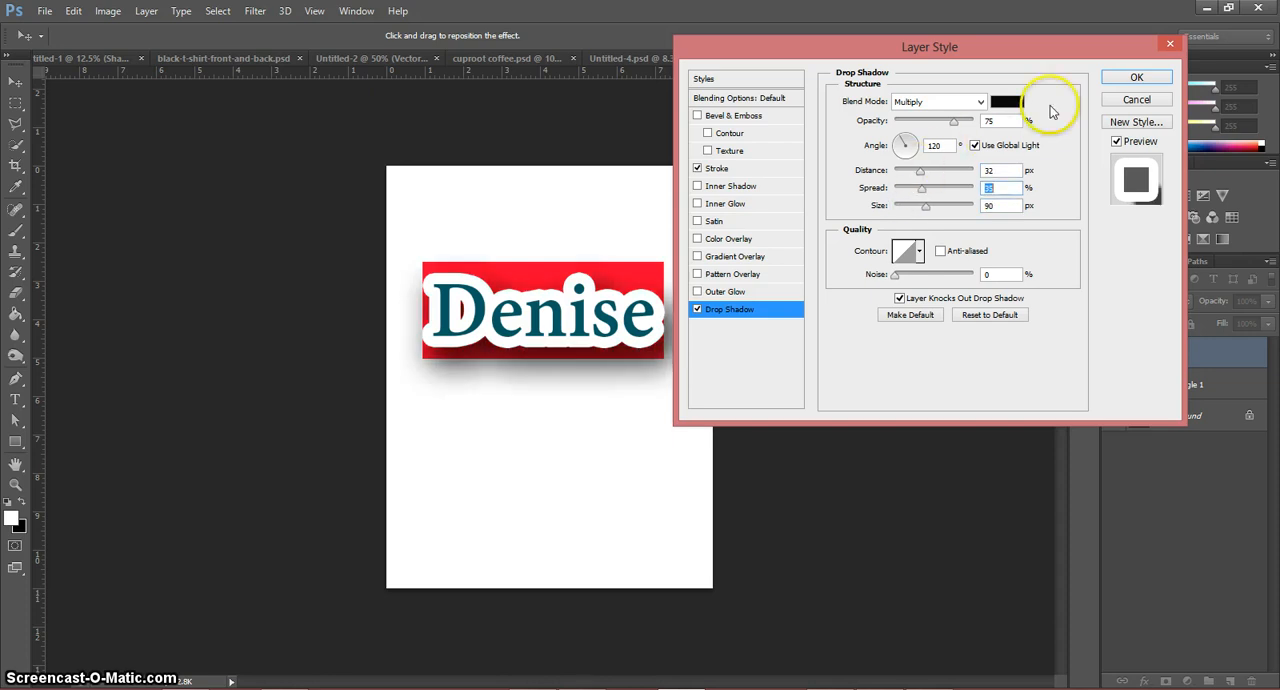
left_click(1110, 79)
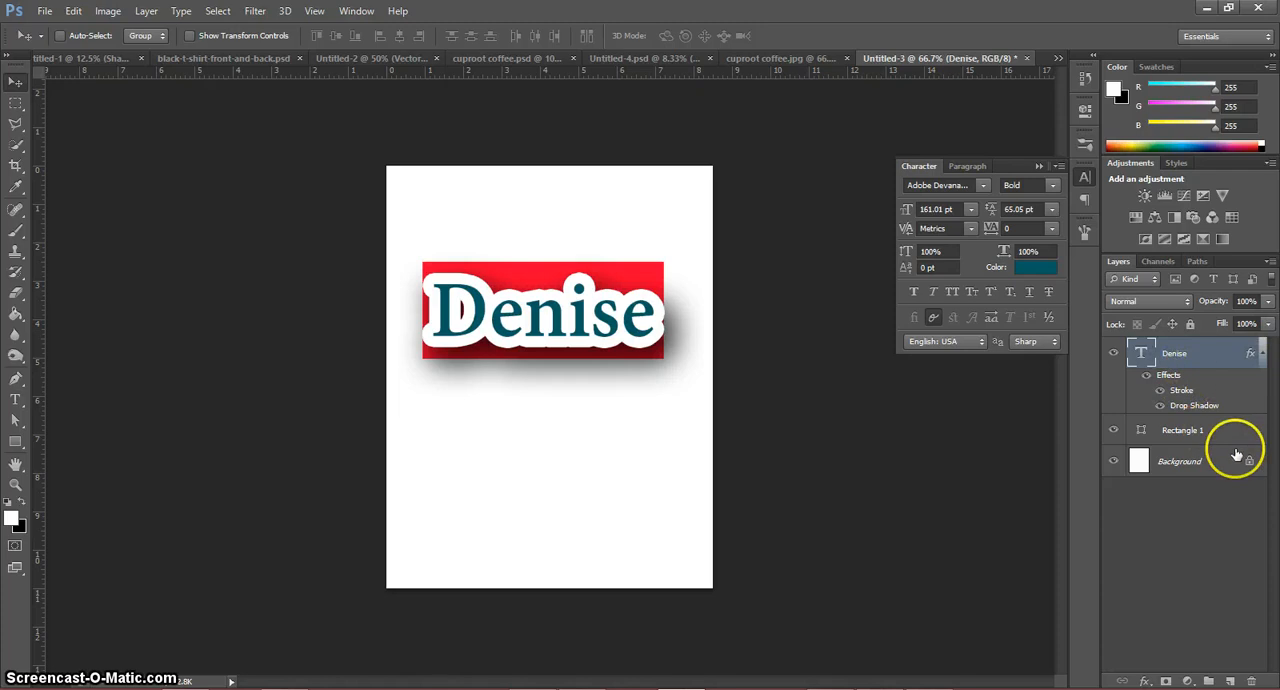
Step: Group the name text and rectangle layers, and reposition the group near the horizontal center of the page's upper half
left_click(1199, 432, "shift")
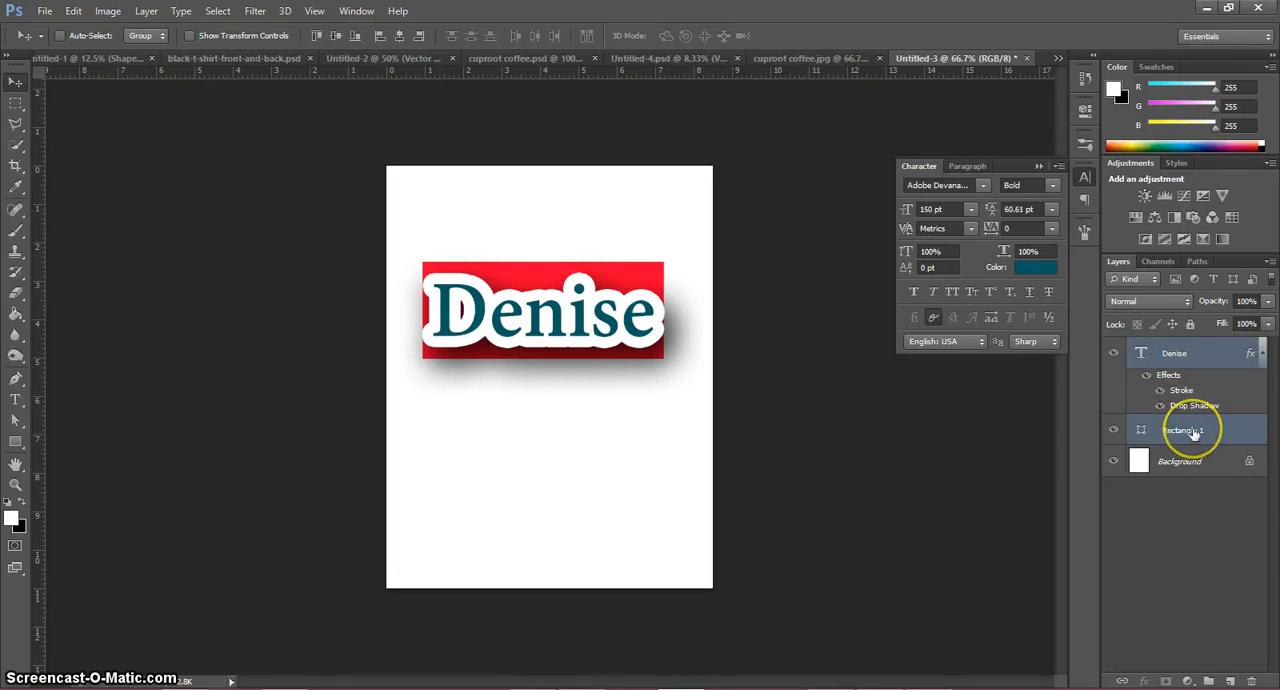
key("ctrl+g")
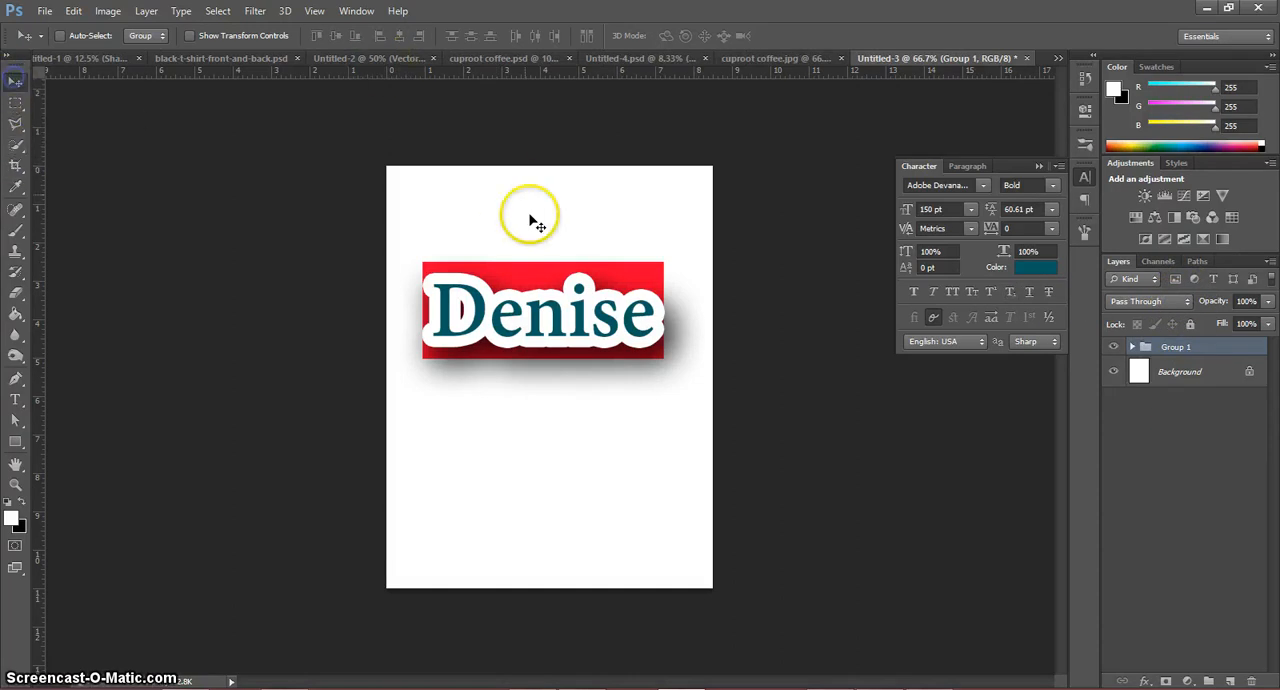
left_click_drag(545, 336, 577, 262)
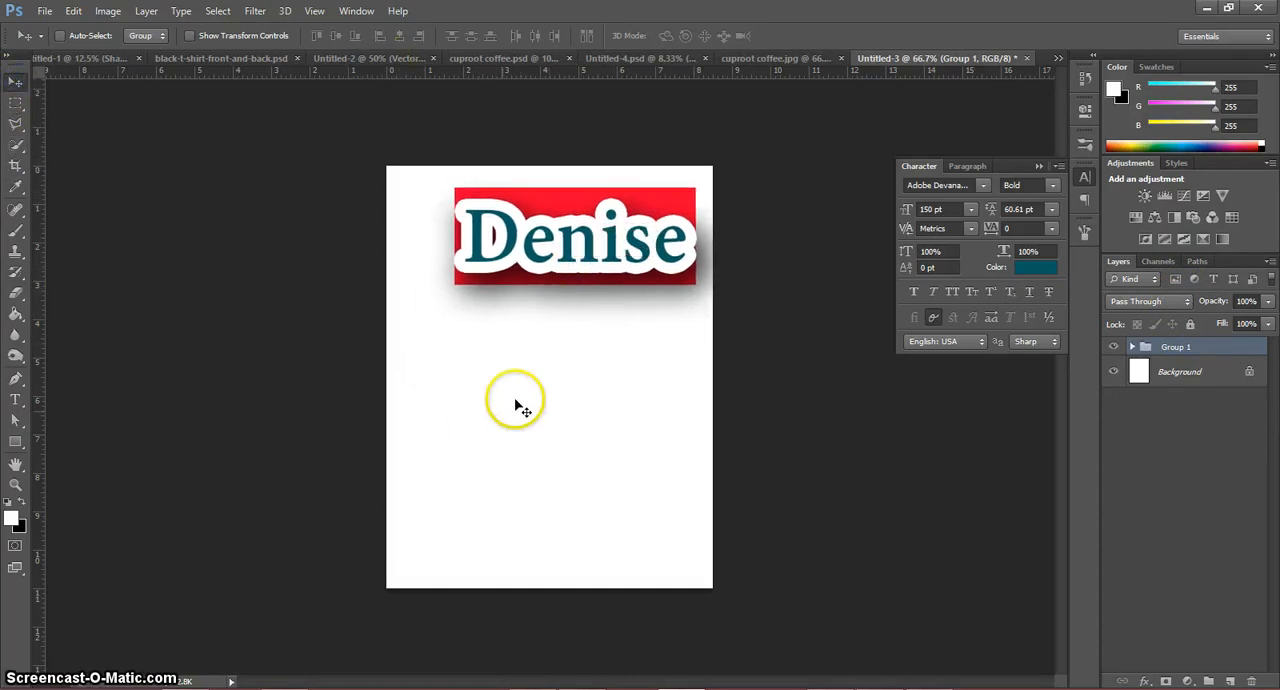
left_click_drag(648, 216, 627, 311)
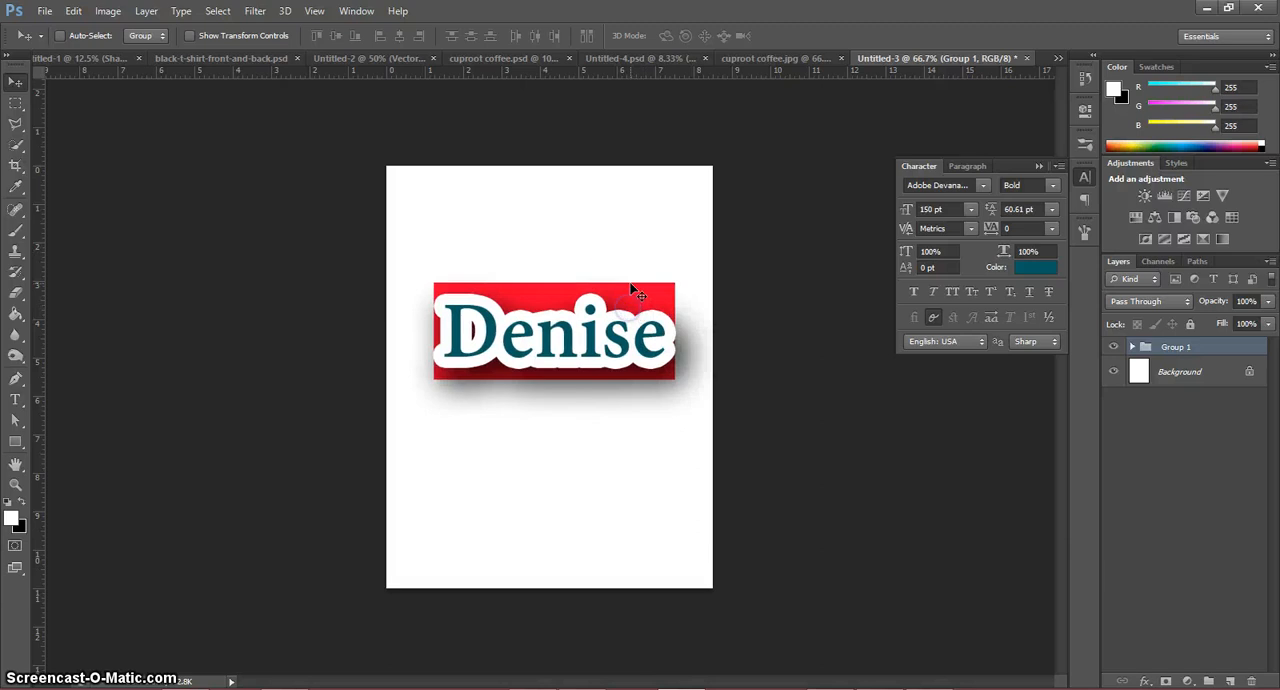
Step: Free-transform the group, scaling it up to about 109%, and apply the transformation
key("ctrl+t")
left_click_drag(672, 276, 664, 284)
left_click(560, 300)
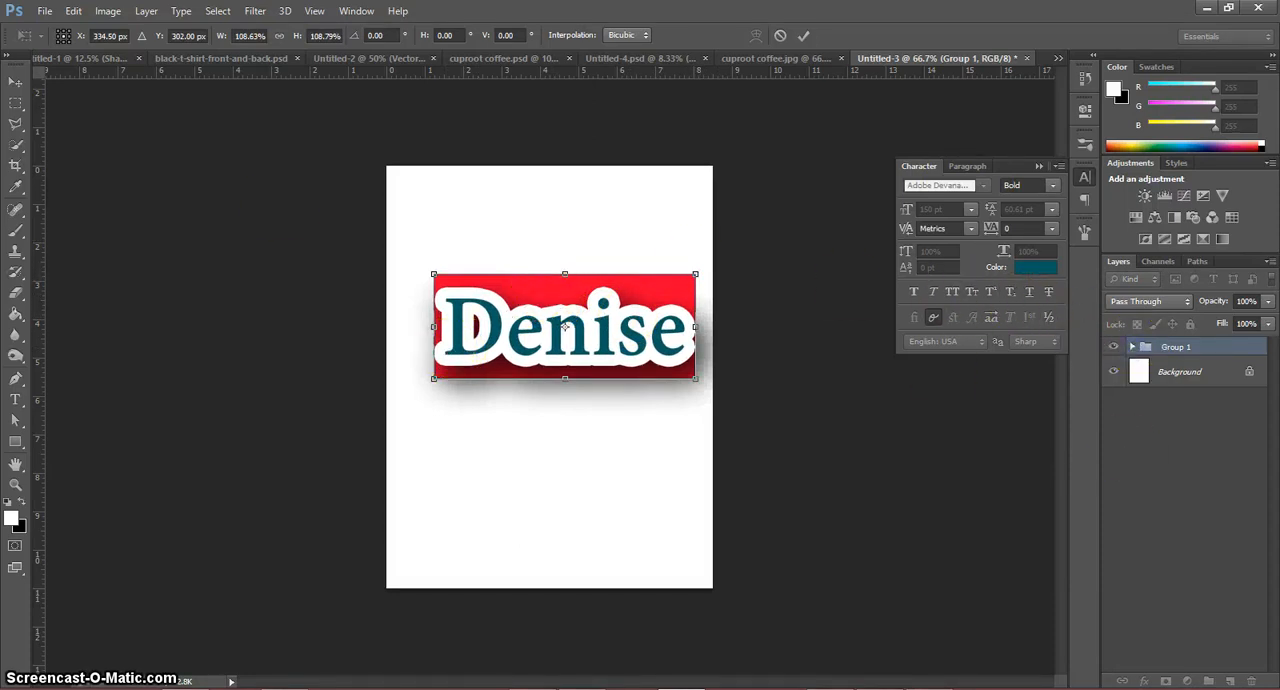
left_click(16, 420)
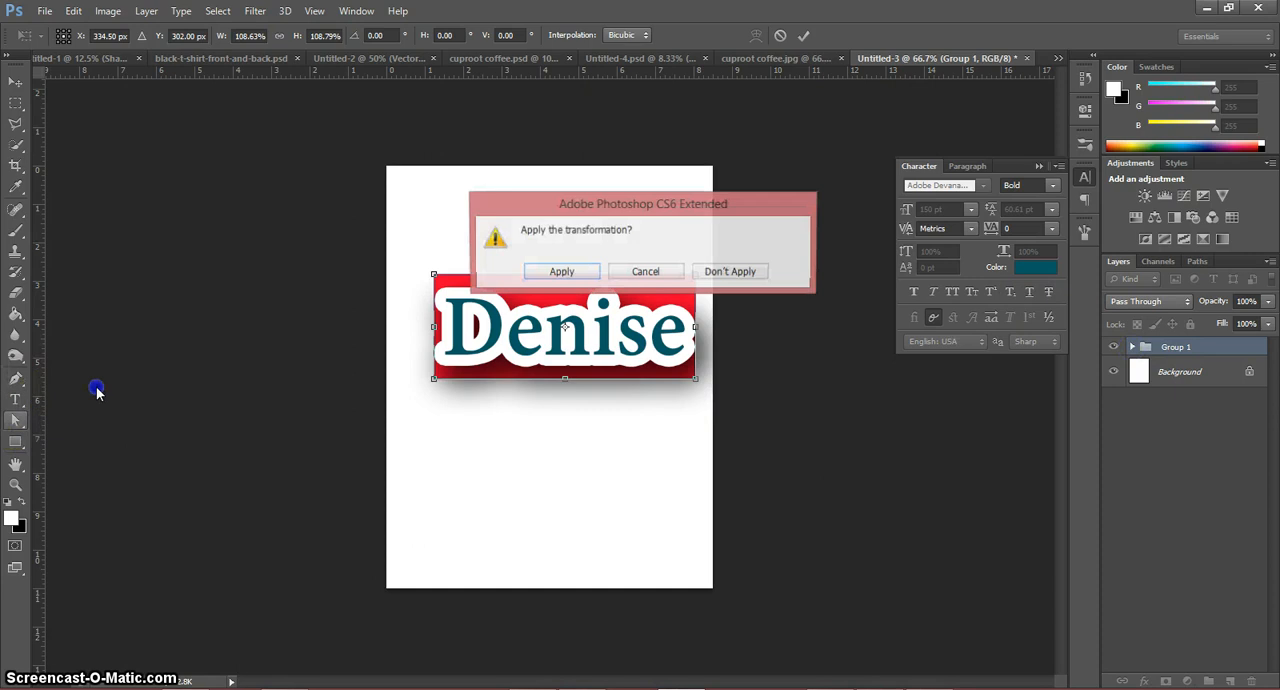
left_click(542, 279)
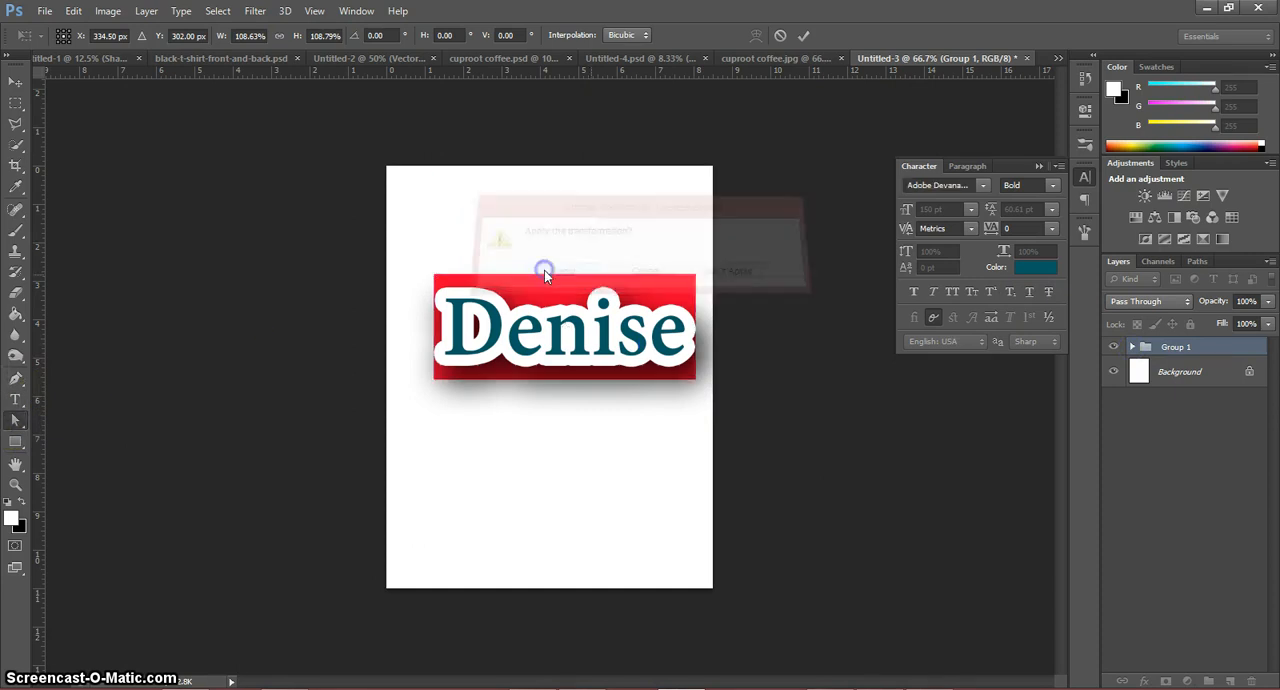
Step: Expand the group and convert its name text layer to a smart object
left_click(1131, 347)
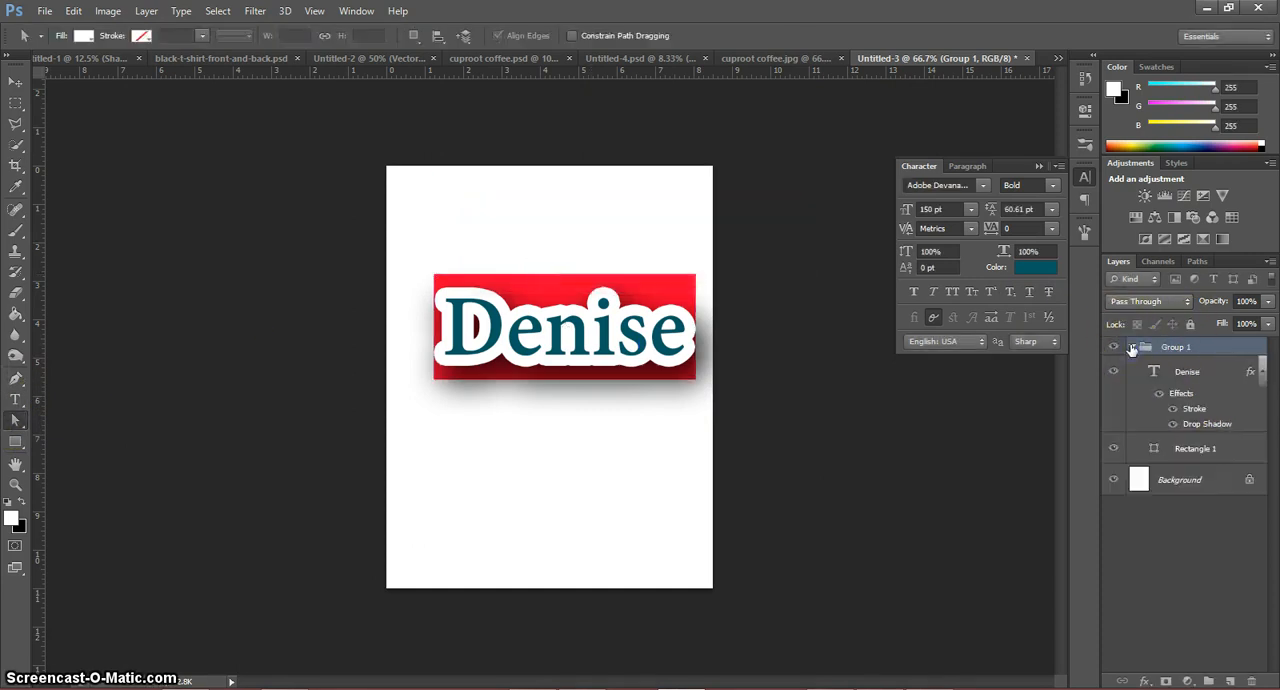
left_click(1212, 379)
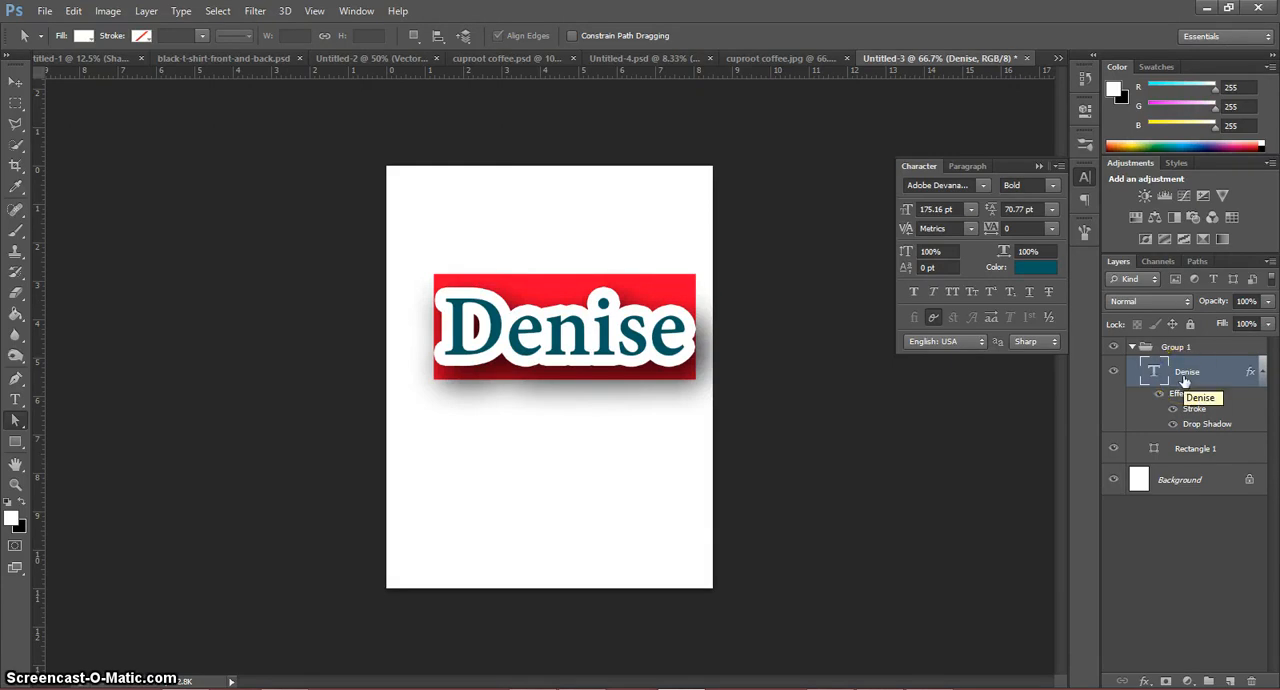
left_click(1181, 382)
right_click(1181, 382)
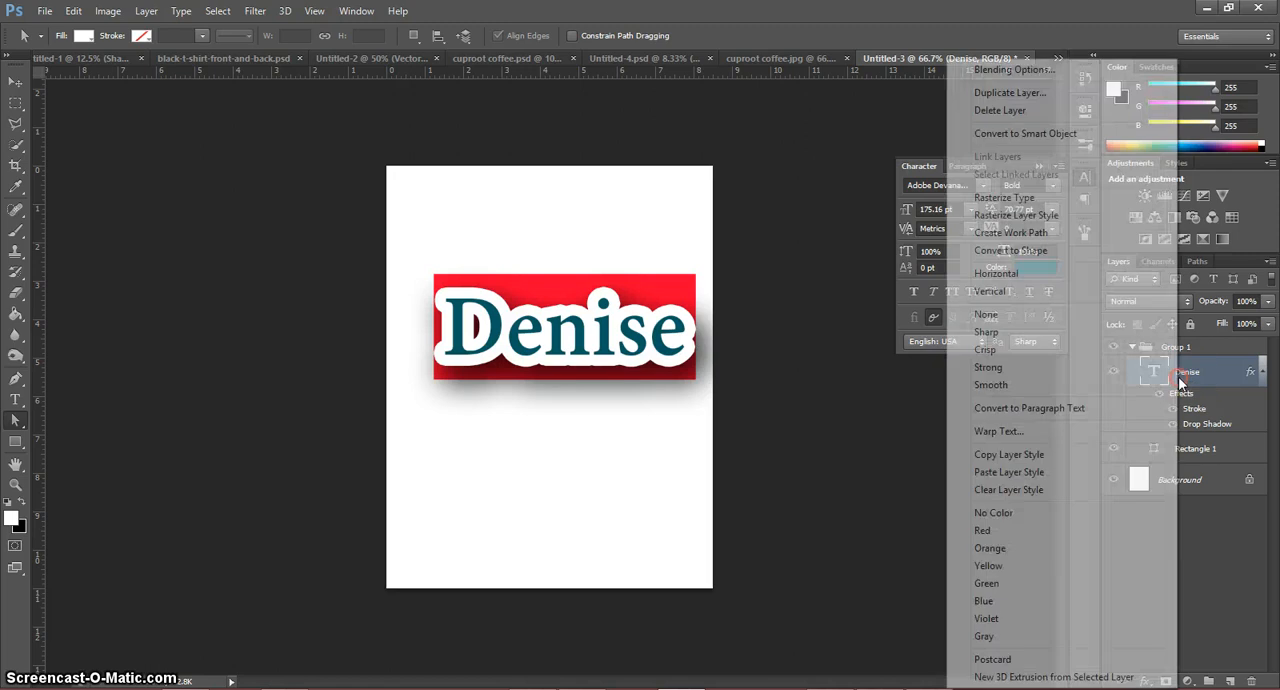
left_click(1058, 131)
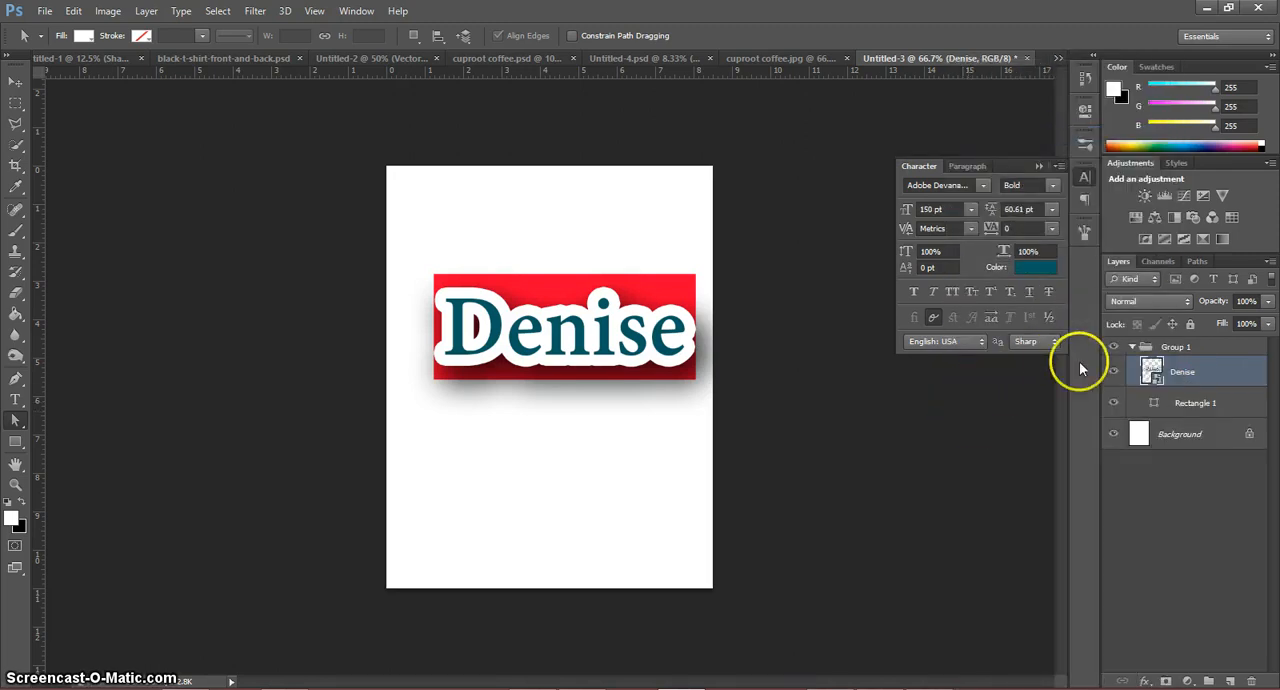
Step: Free-transform the group containing the smart object, scaling it down to about 82%, and apply the transformation
left_click(1160, 346)
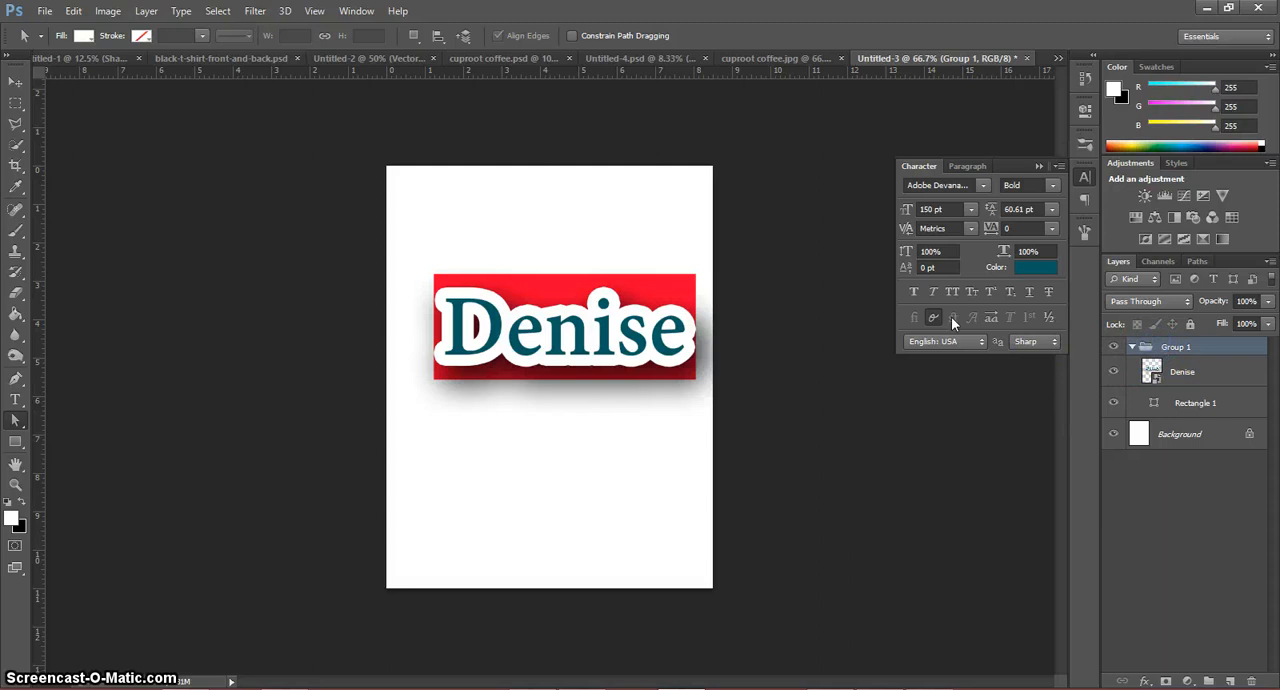
key("ctrl+t")
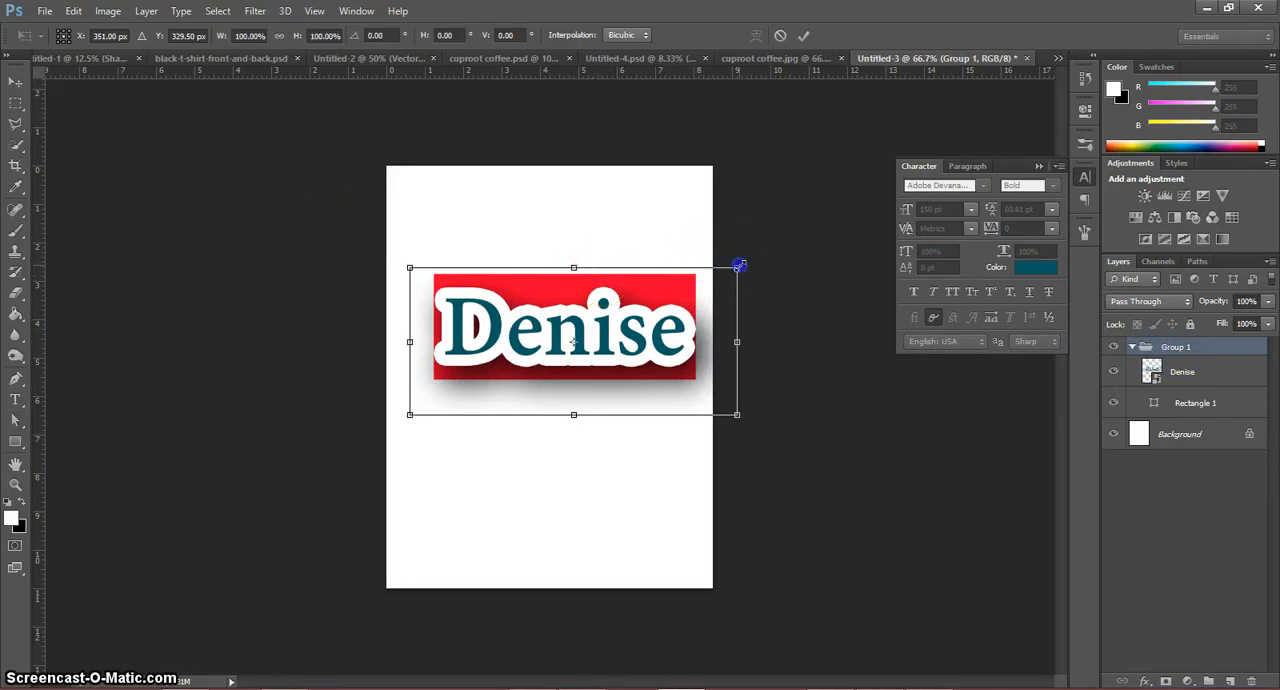
left_click_drag(737, 267, 705, 280)
right_click(597, 312)
left_click(658, 243)
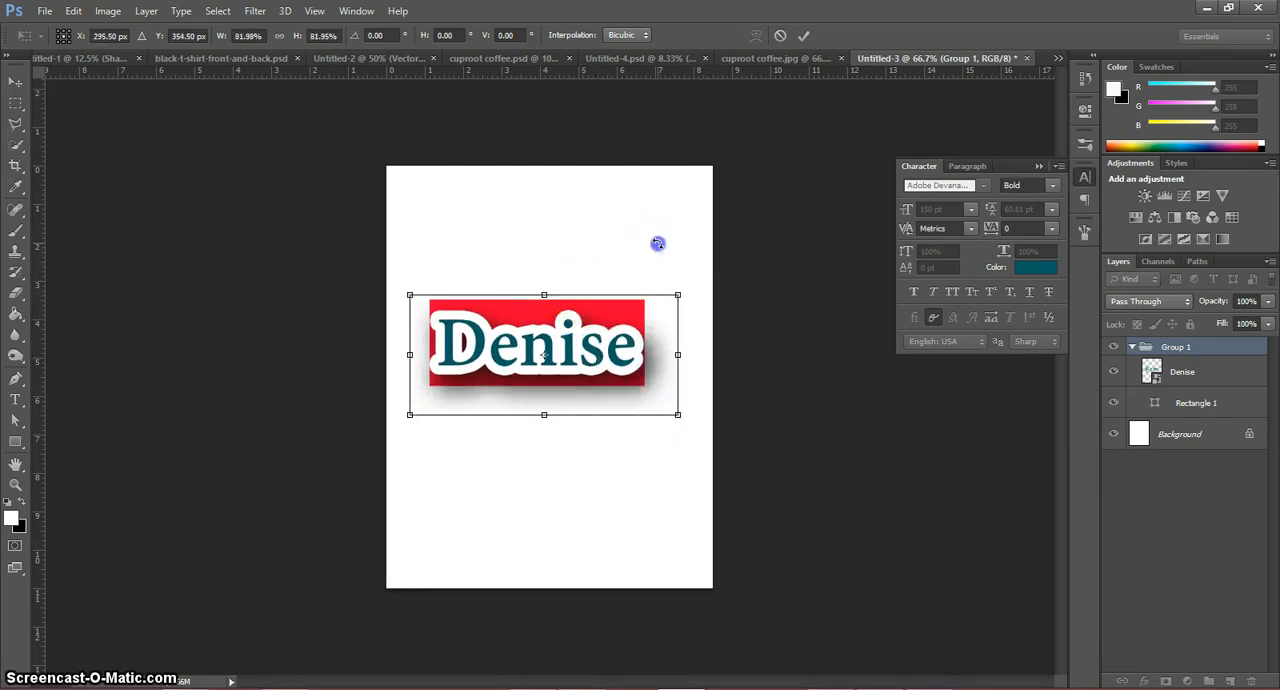
left_click(15, 420)
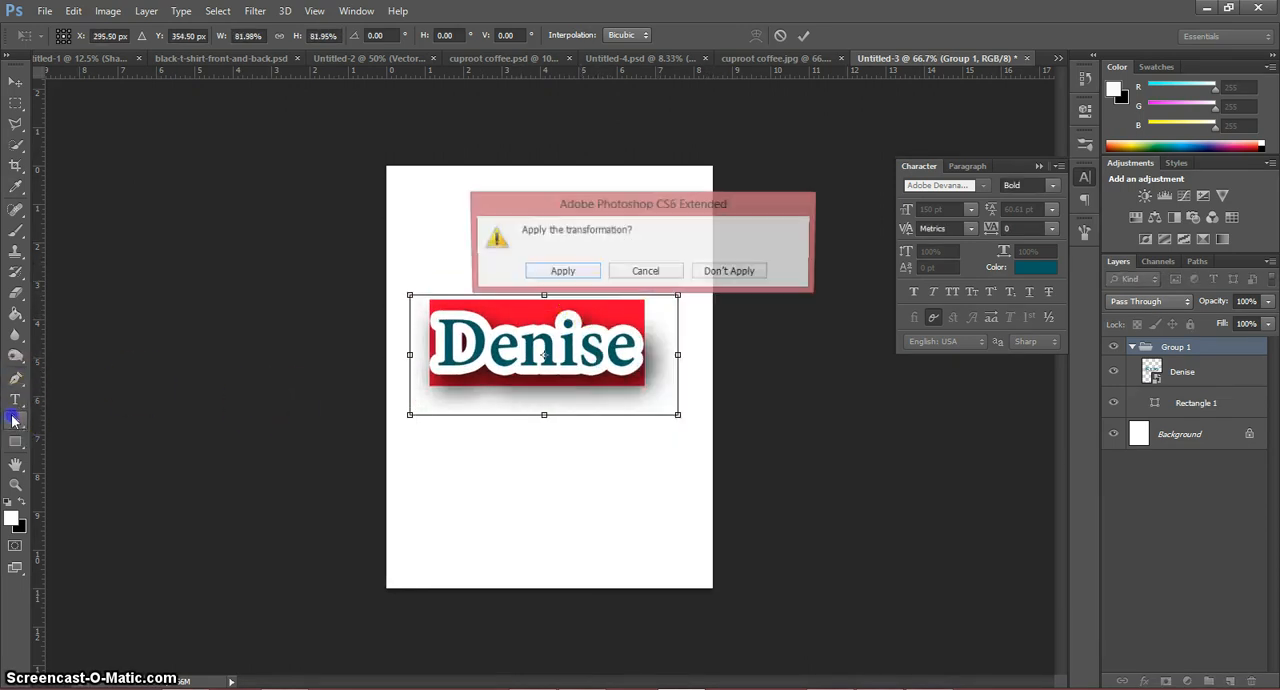
left_click(566, 274)
Step: Draw a custom ribbon banner shape about 550 px wide and 108 px high across the page above the name
left_click(579, 362)
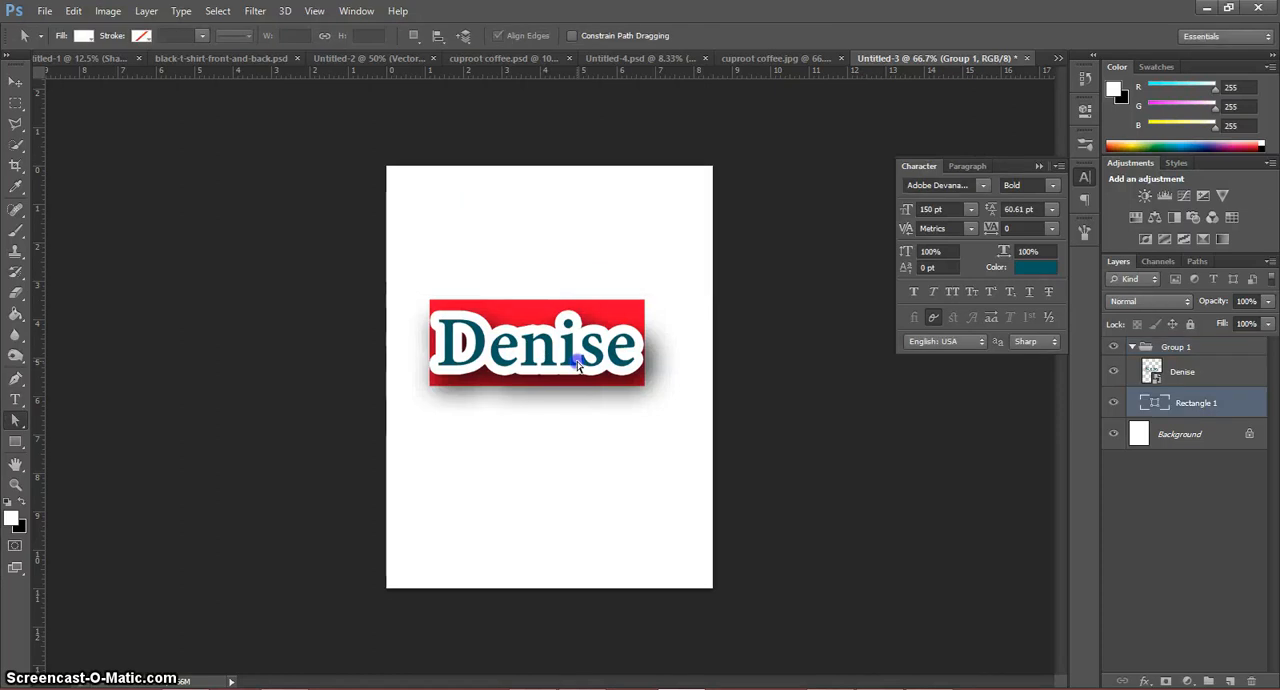
left_click(16, 443)
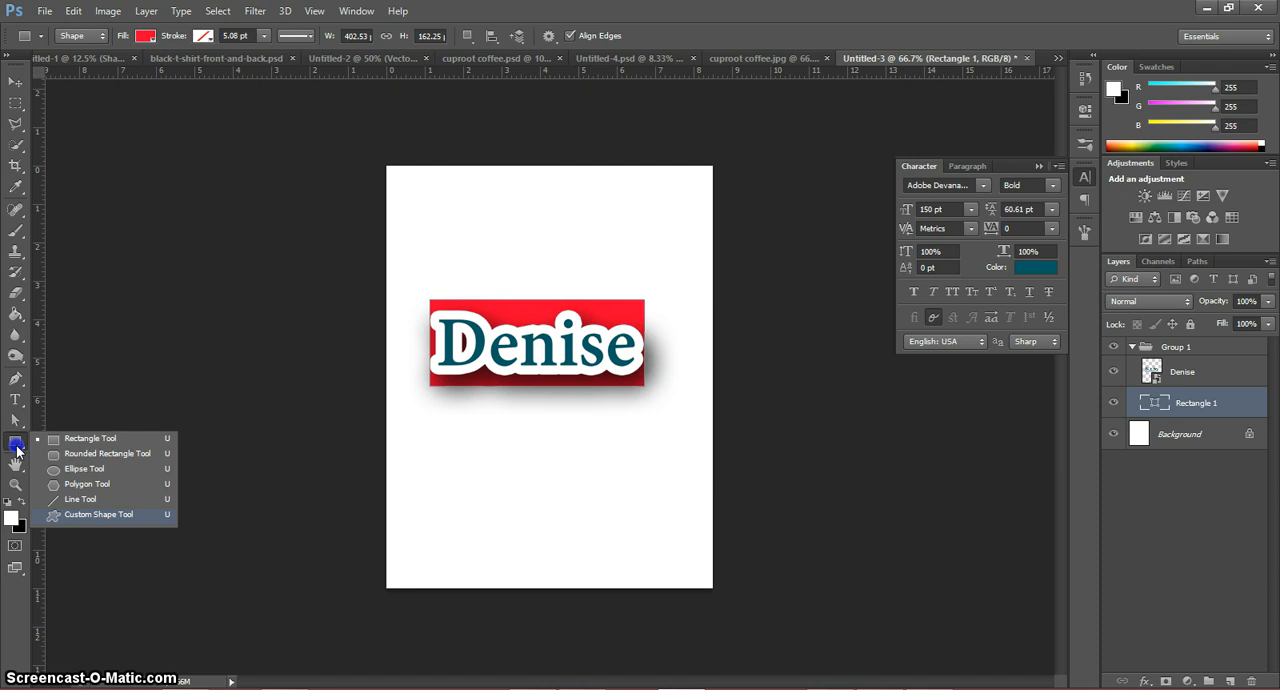
left_click(96, 516)
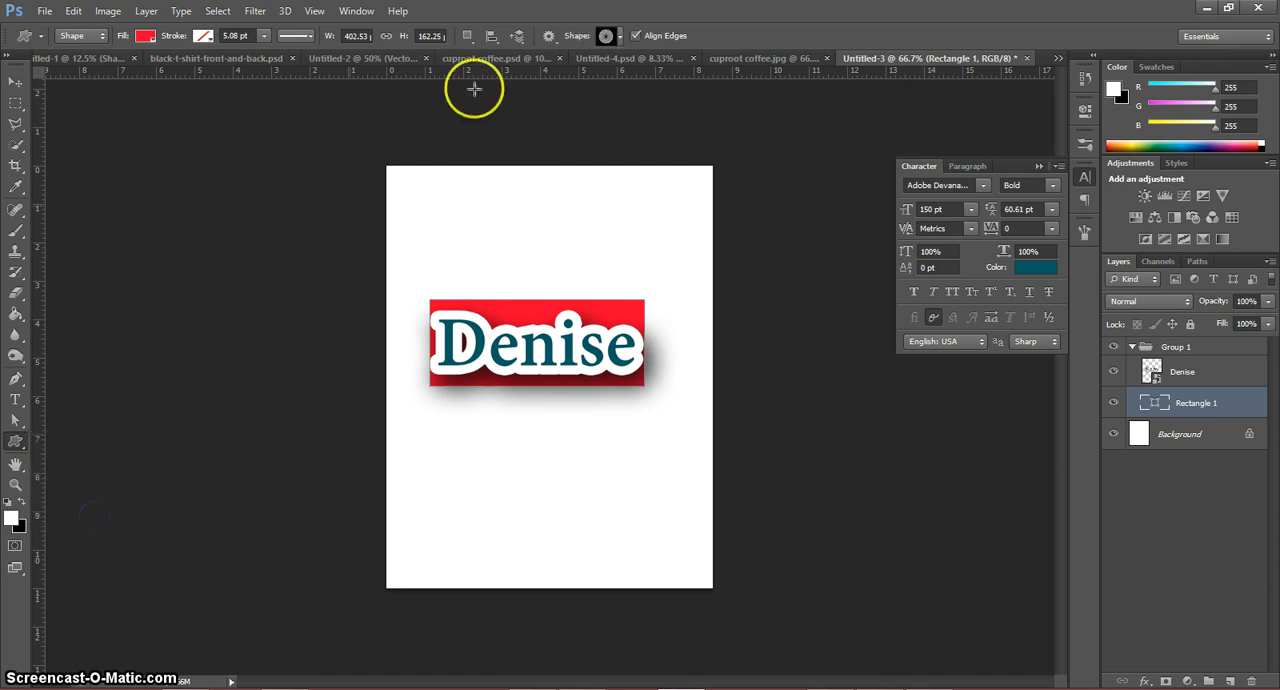
left_click(620, 38)
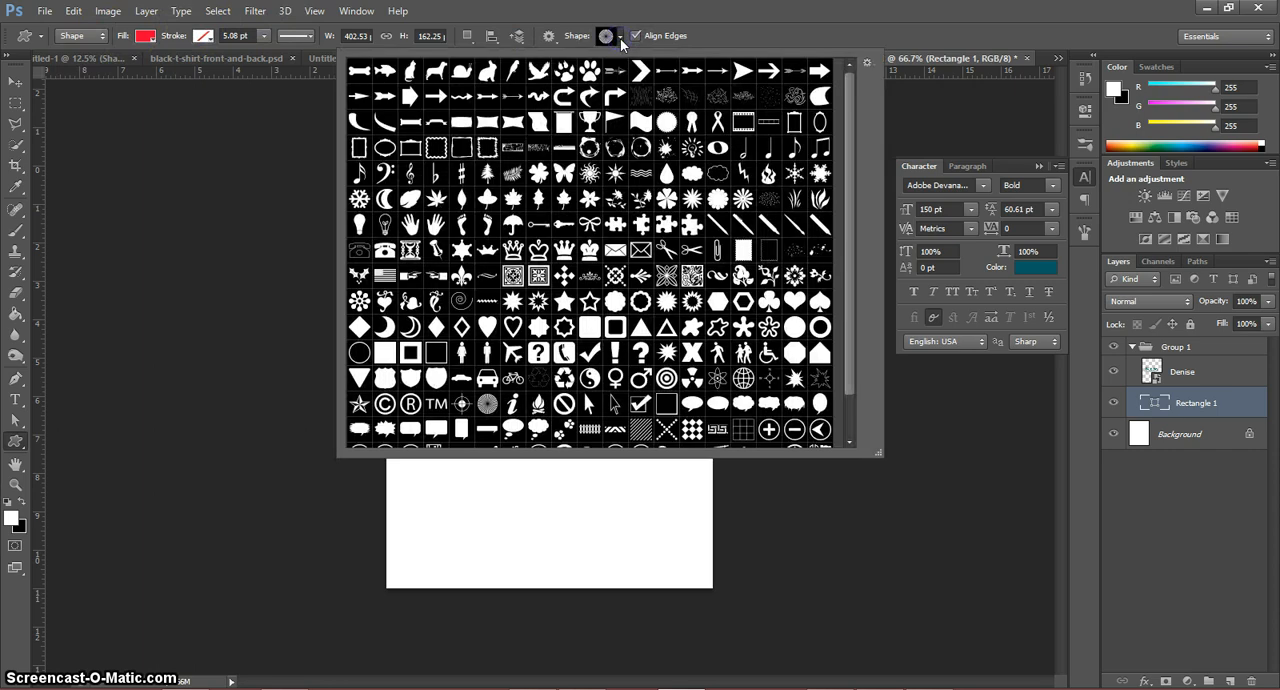
double_click(433, 123)
mouse_move(406, 190)
left_mouse_down()
mouse_move(440, 240)
mouse_move(707, 243)
mouse_move(406, 190)
left_mouse_up()
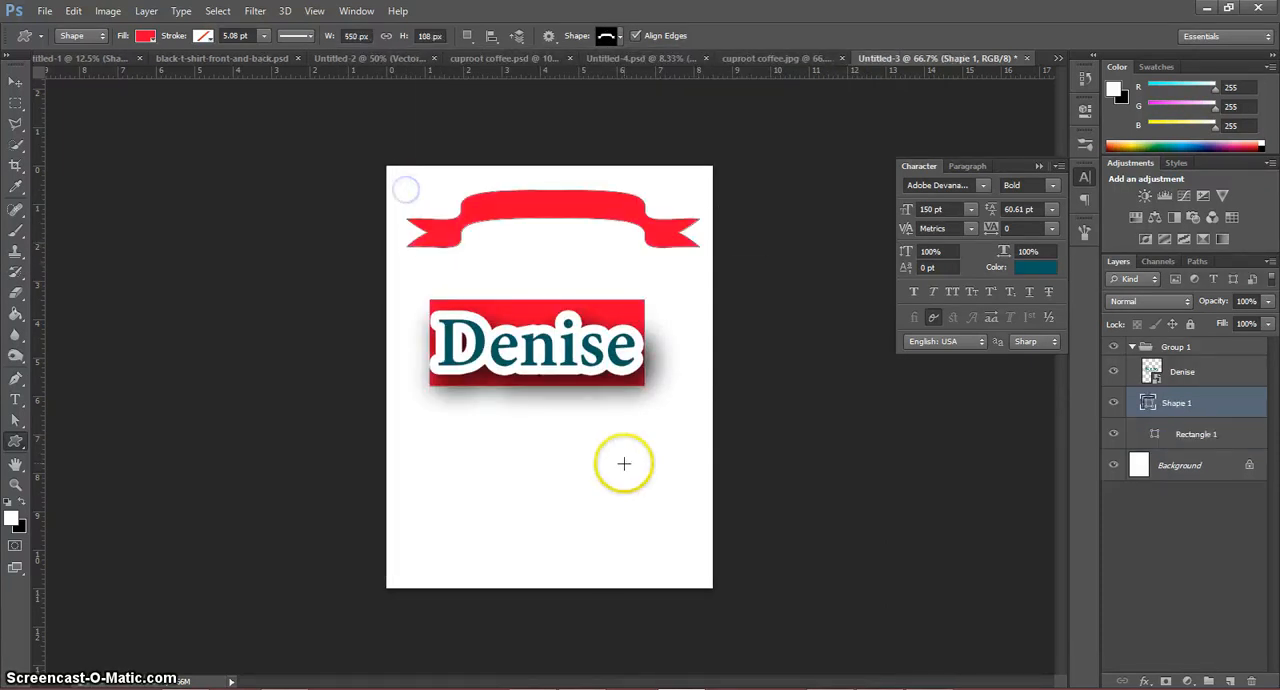
Step: Give the ribbon banner a blue stroke with a width of 3.22 pt
left_click(215, 38)
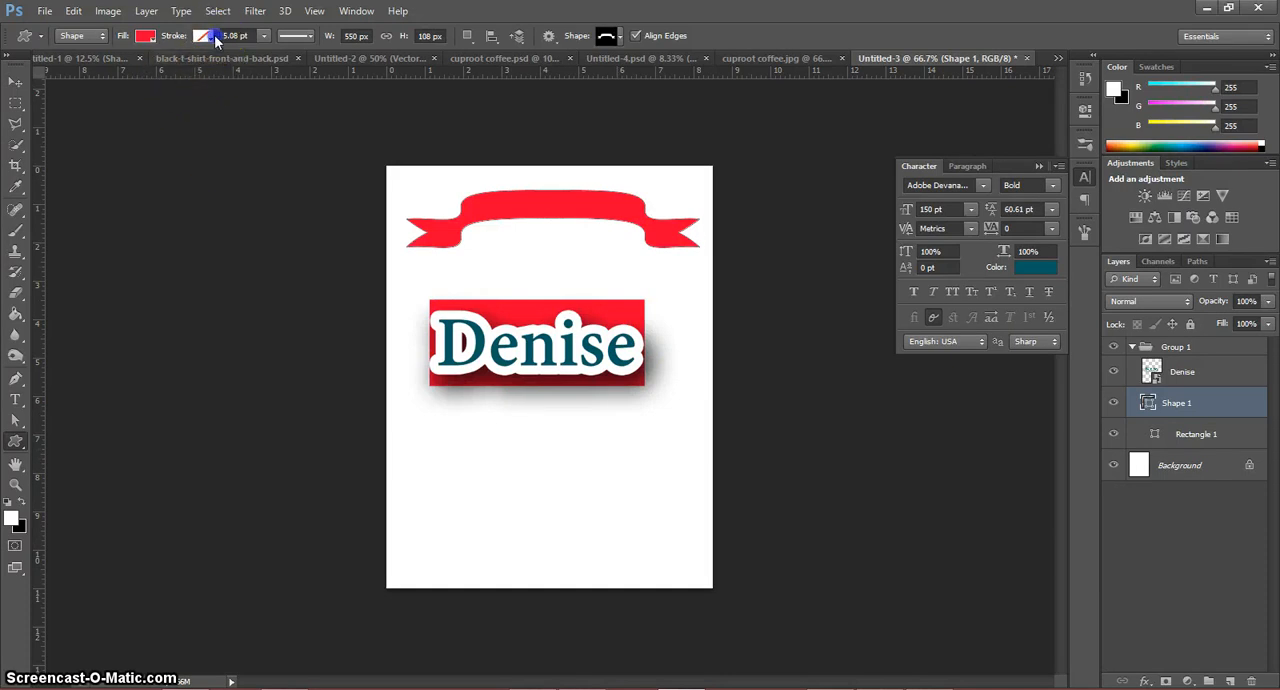
left_click(207, 37)
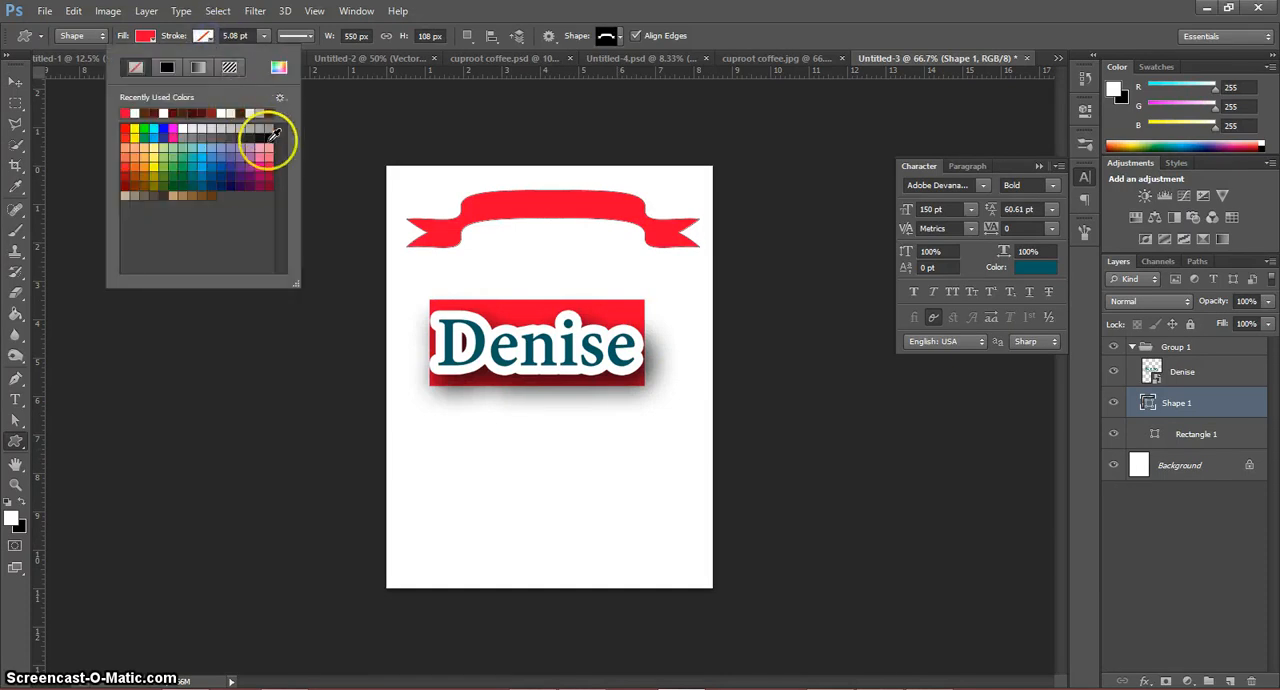
left_click(226, 162)
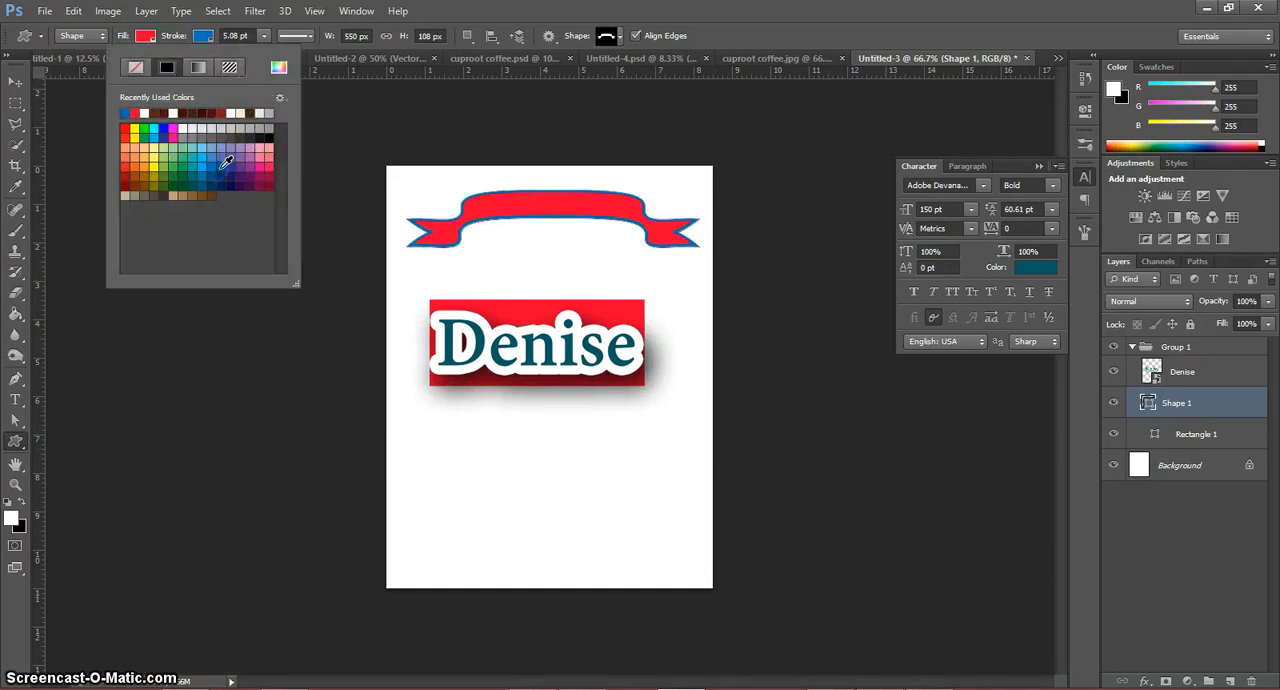
left_click(263, 37)
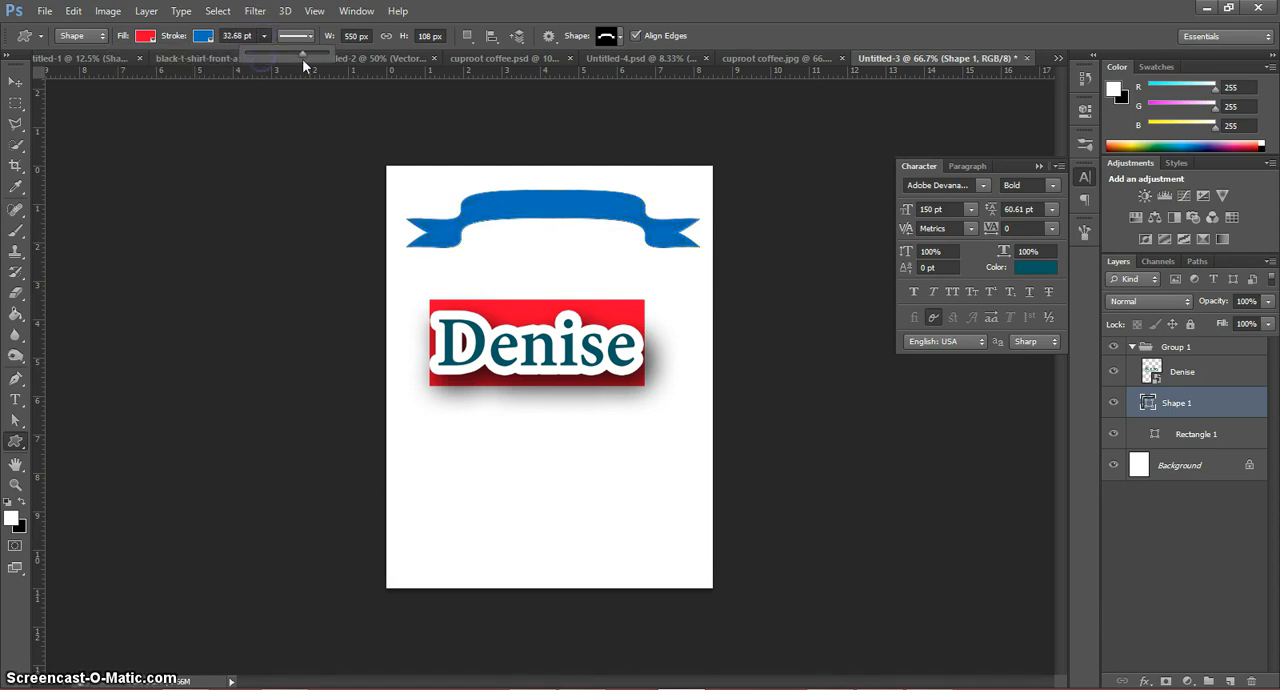
left_click_drag(302, 58, 261, 57)
left_click(326, 44)
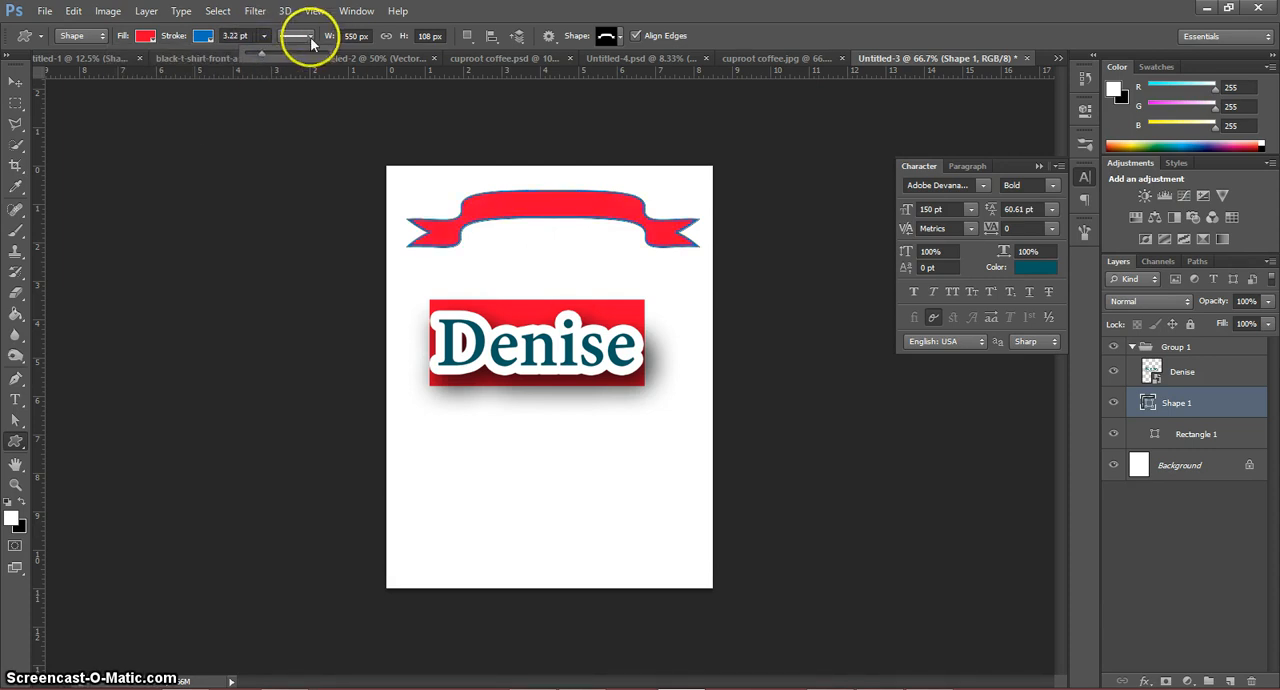
Step: Choose the solid line style for the ribbon banner's stroke
left_click(309, 38)
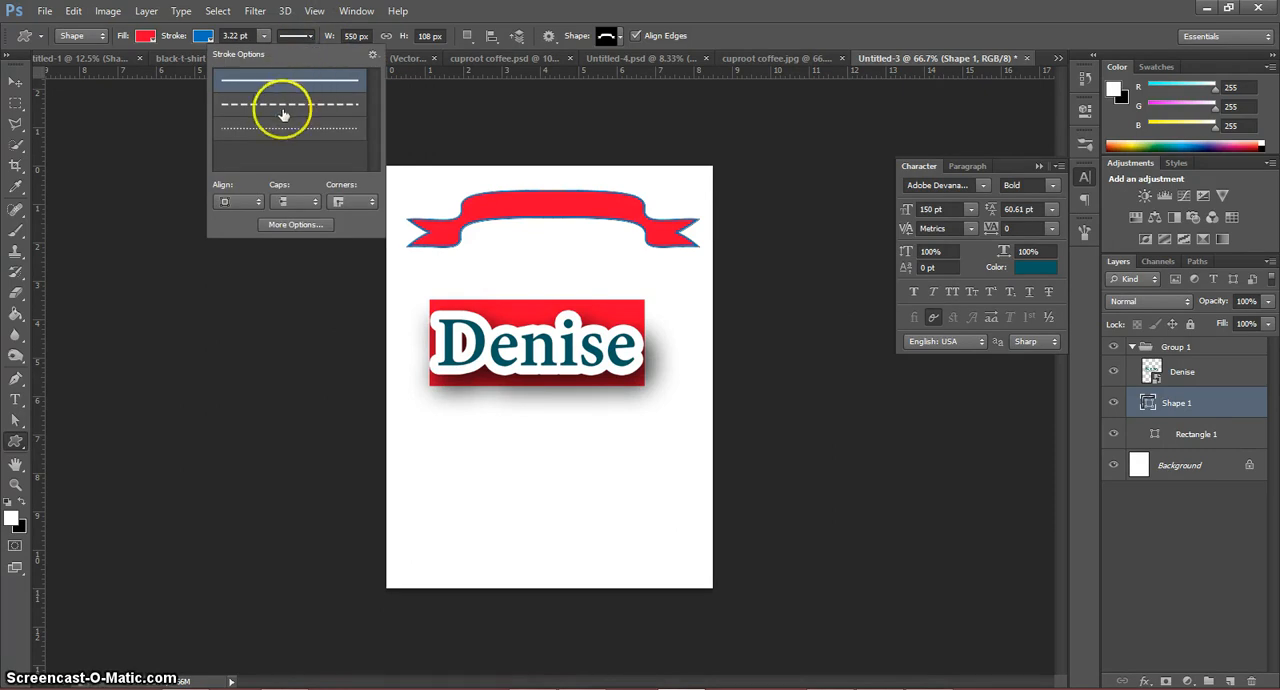
left_click(260, 85)
left_click(429, 97)
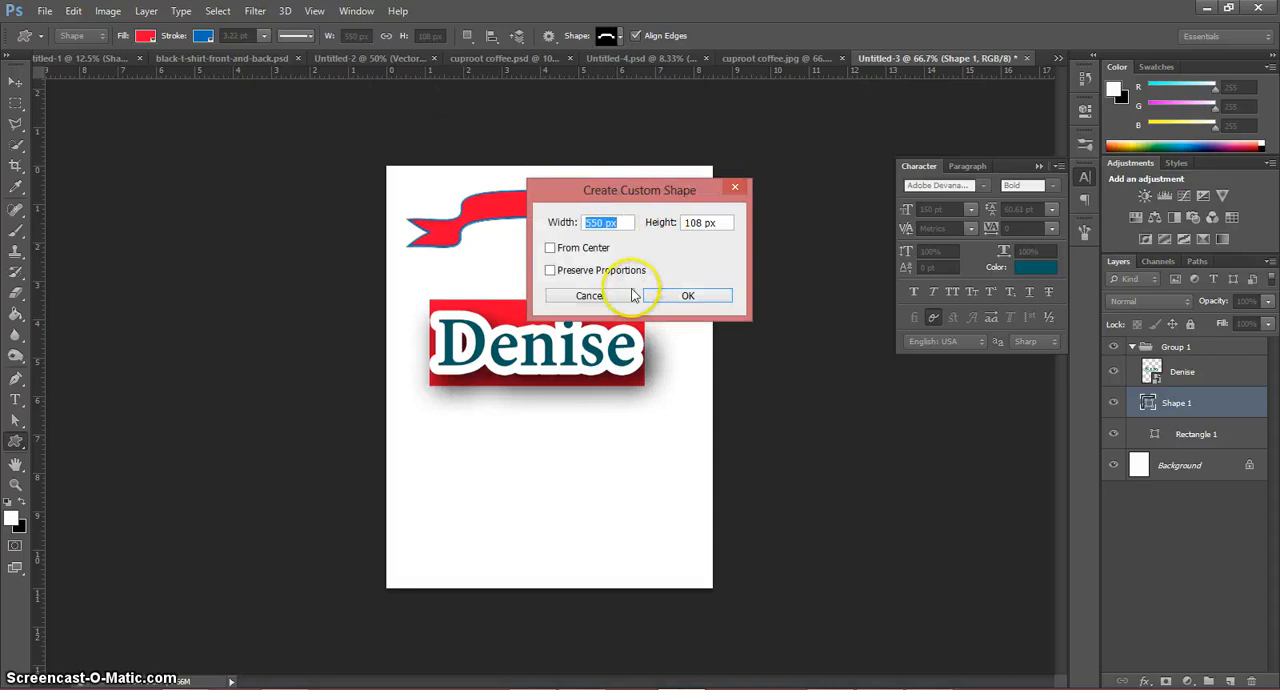
left_click(668, 295)
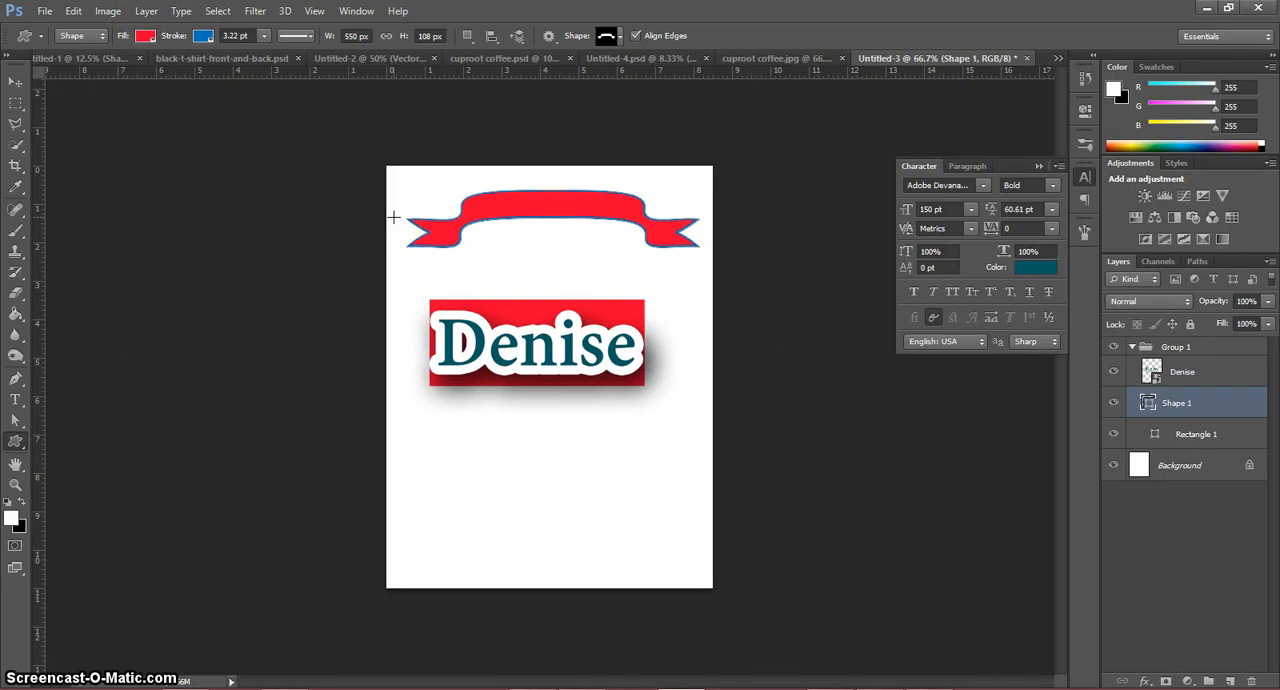
Step: Try the JPEG format in Save As, and leave without saving the document
left_click(44, 11)
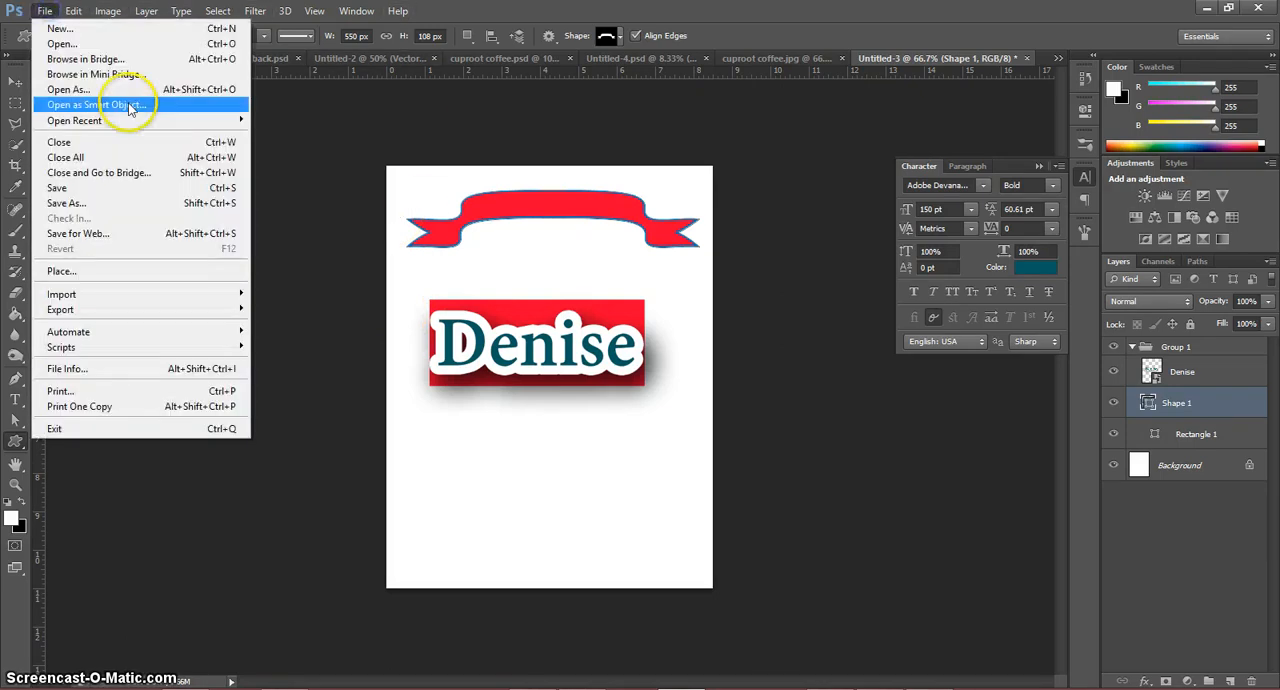
left_click(122, 204)
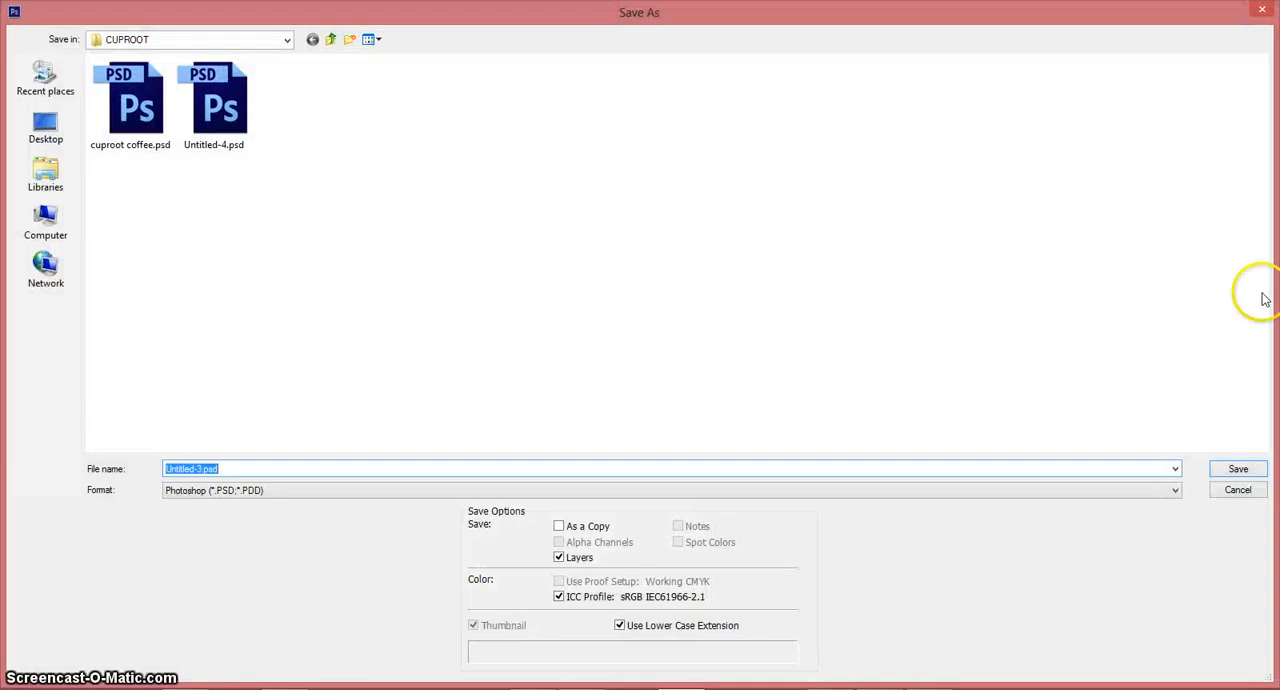
left_click(224, 495)
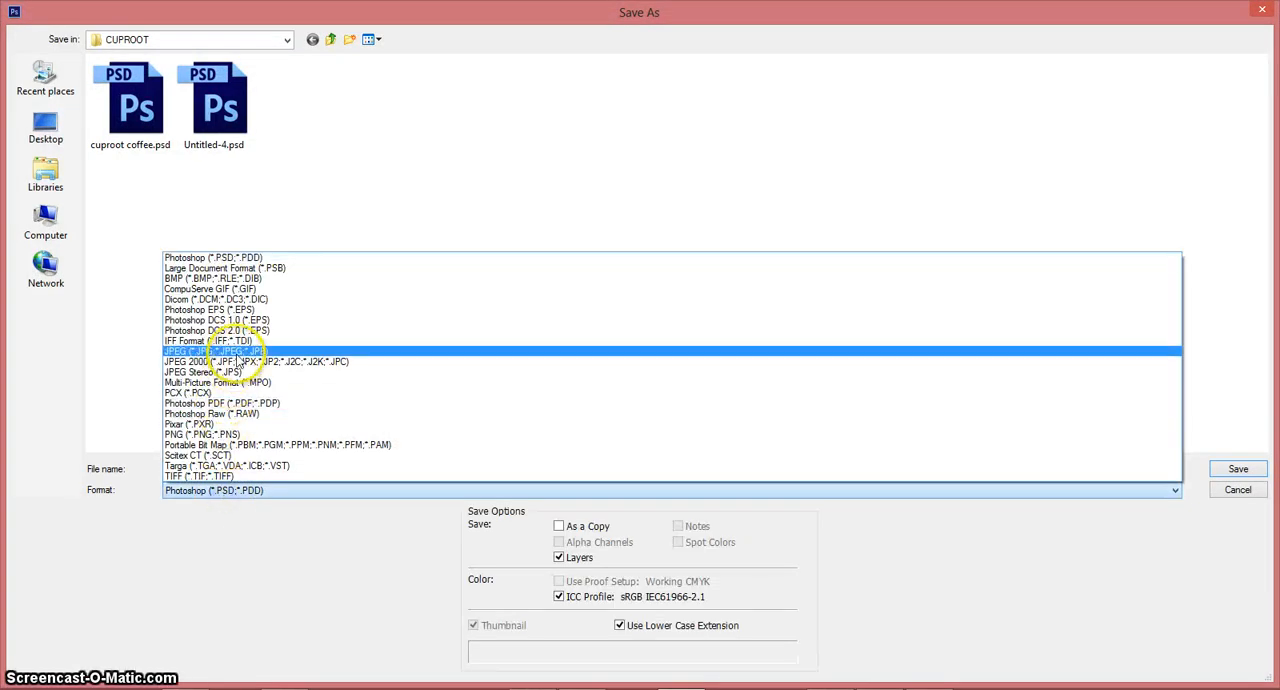
left_click(240, 352)
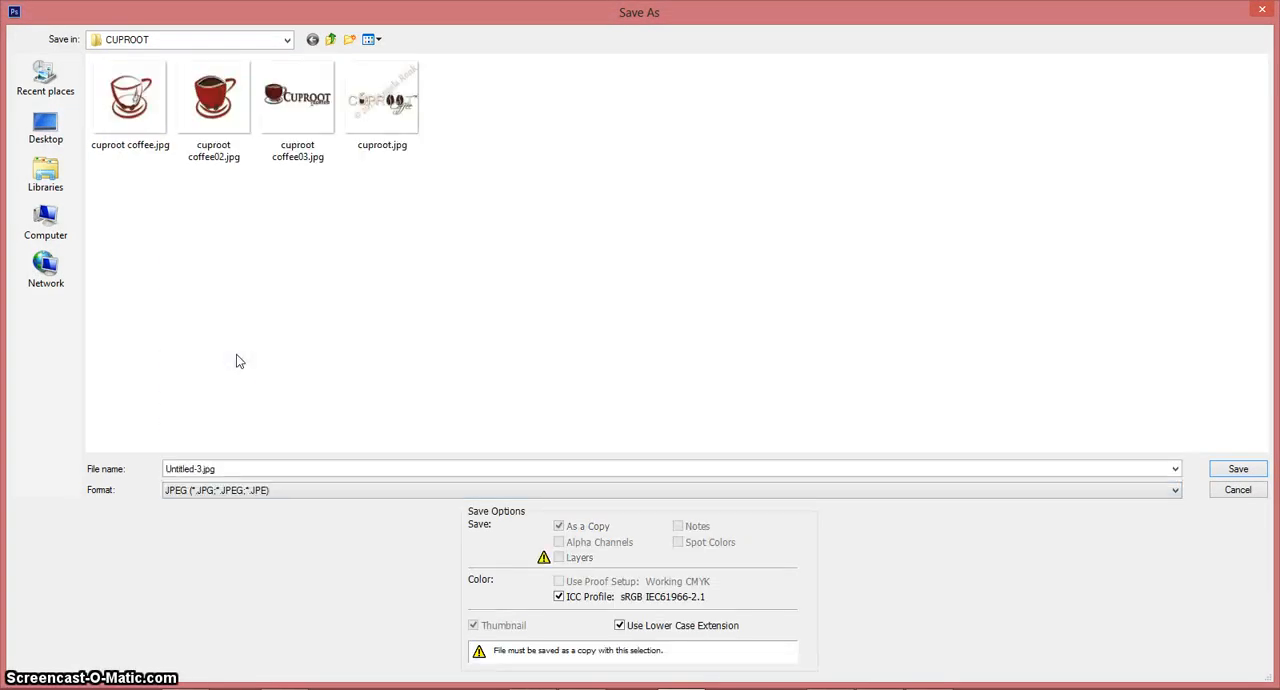
left_click(256, 335)
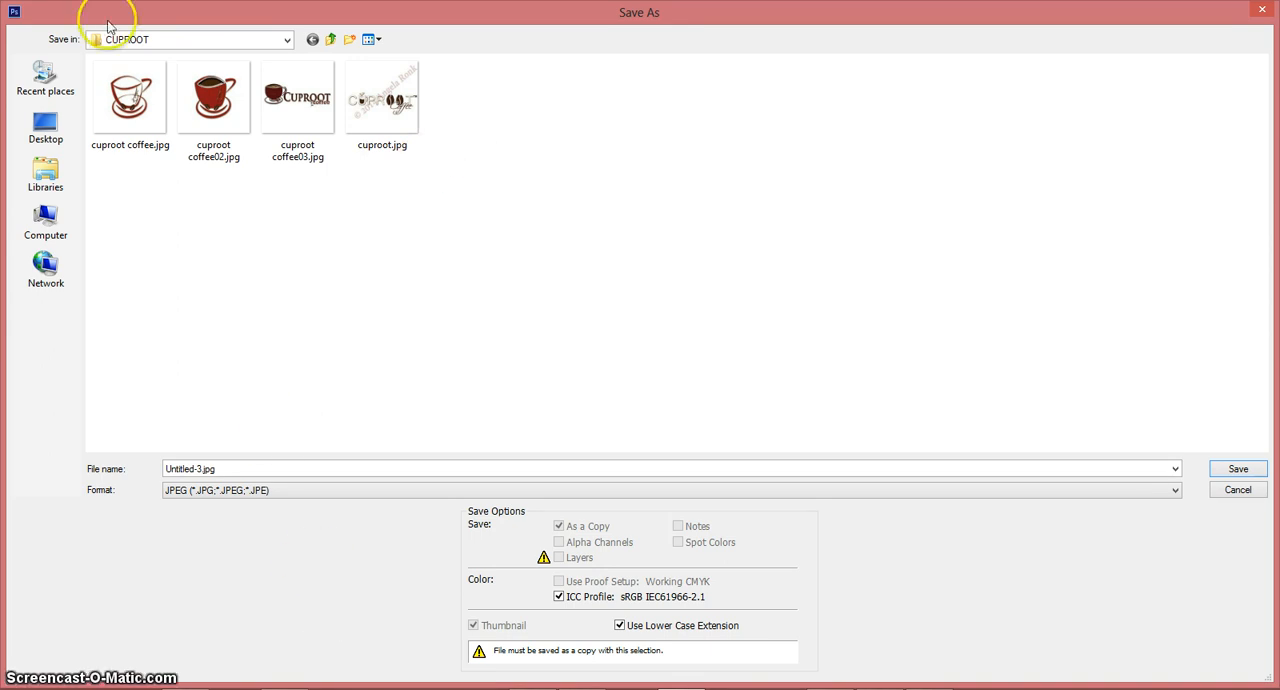
left_click(1238, 490)
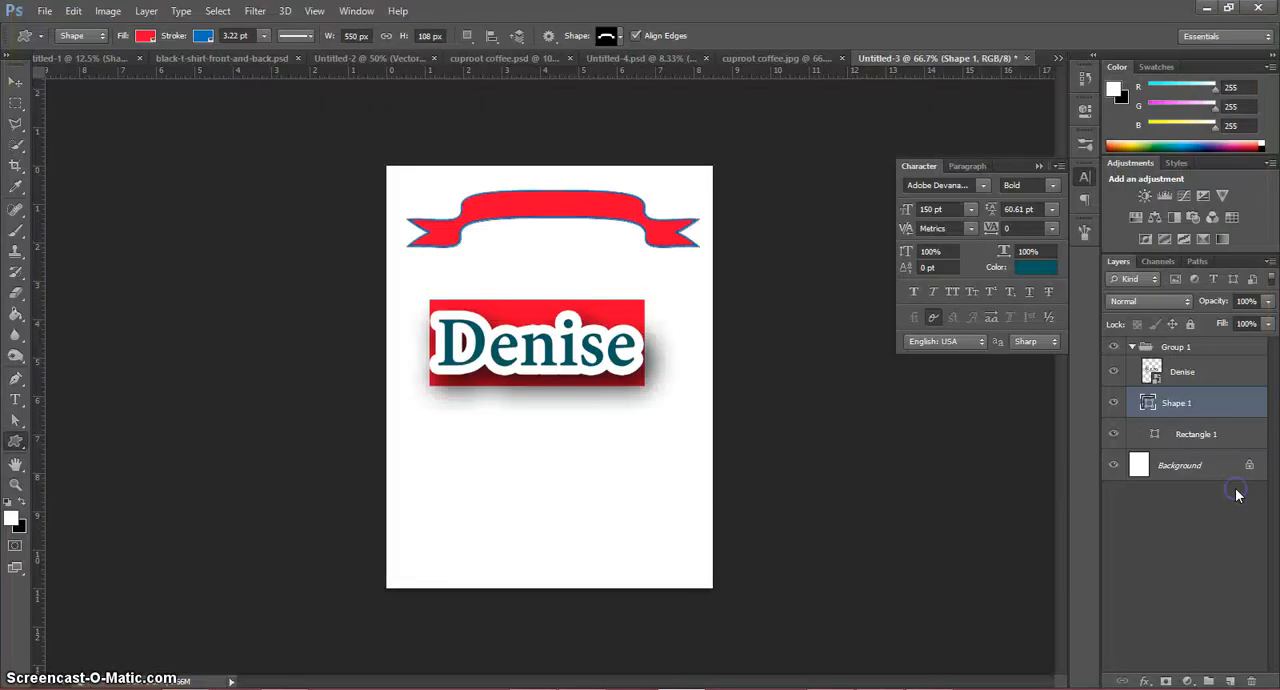
Step: Preview the document in Save for Web with the JPEG format, and leave without exporting it
left_click(45, 12)
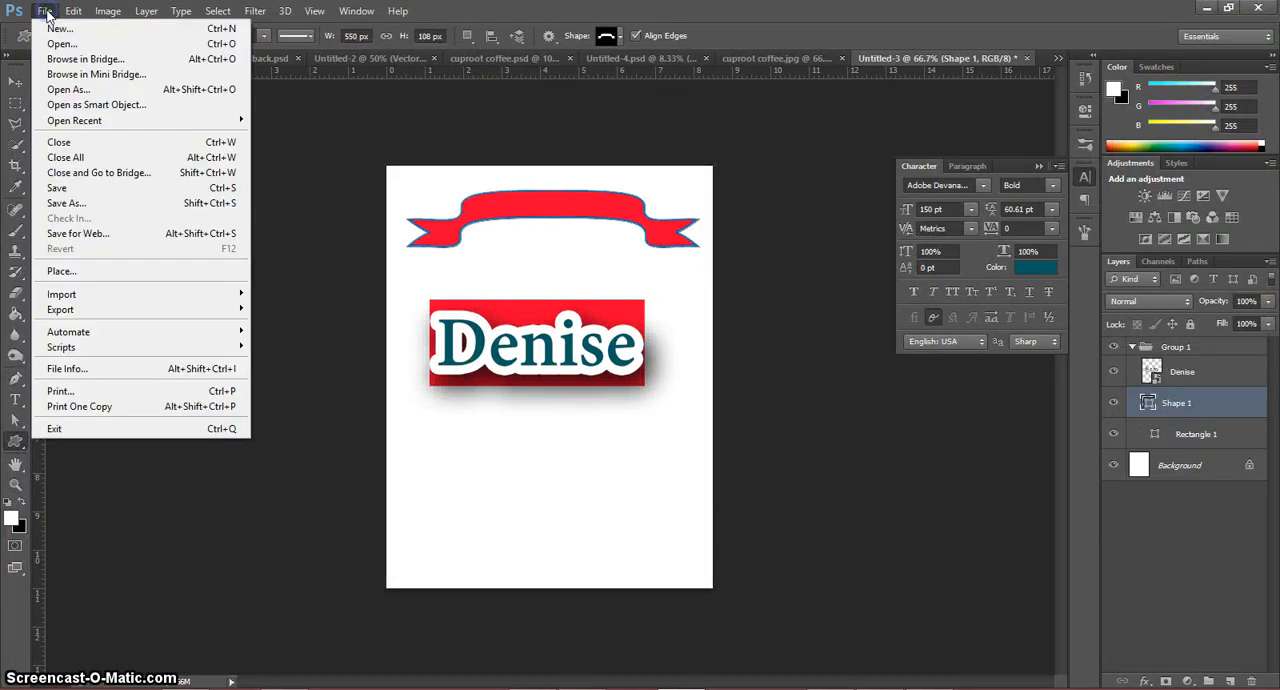
left_click(147, 238)
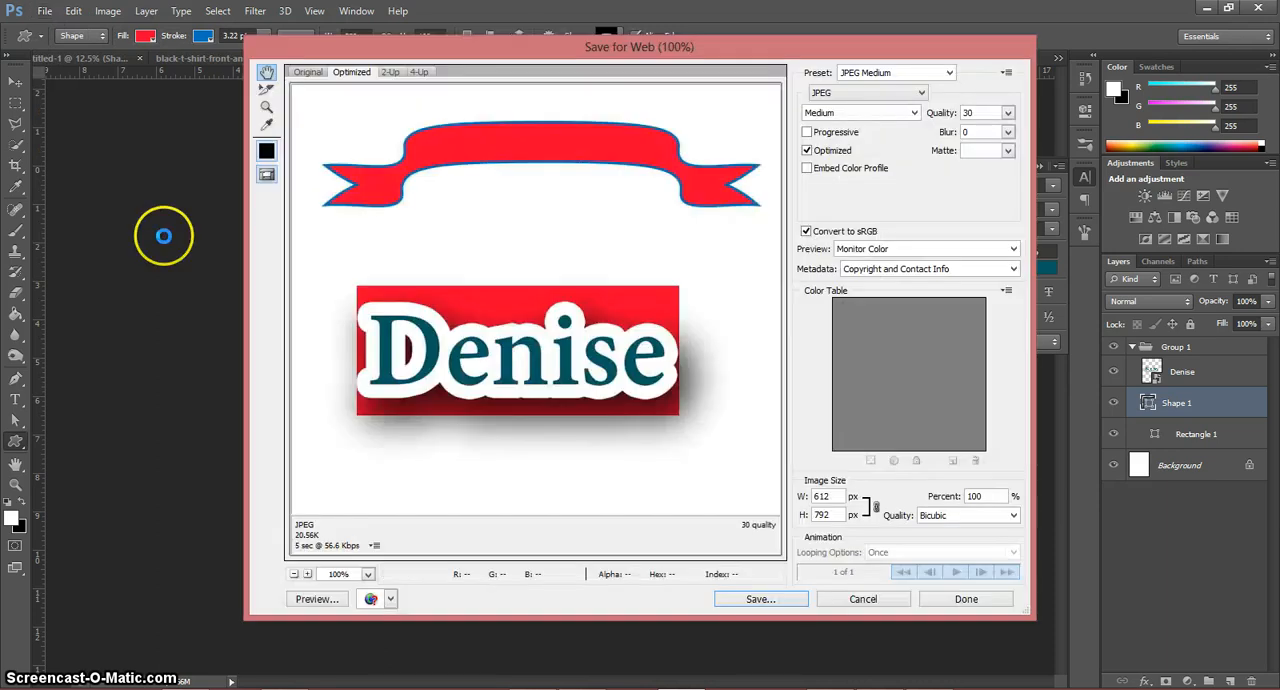
left_click(899, 94)
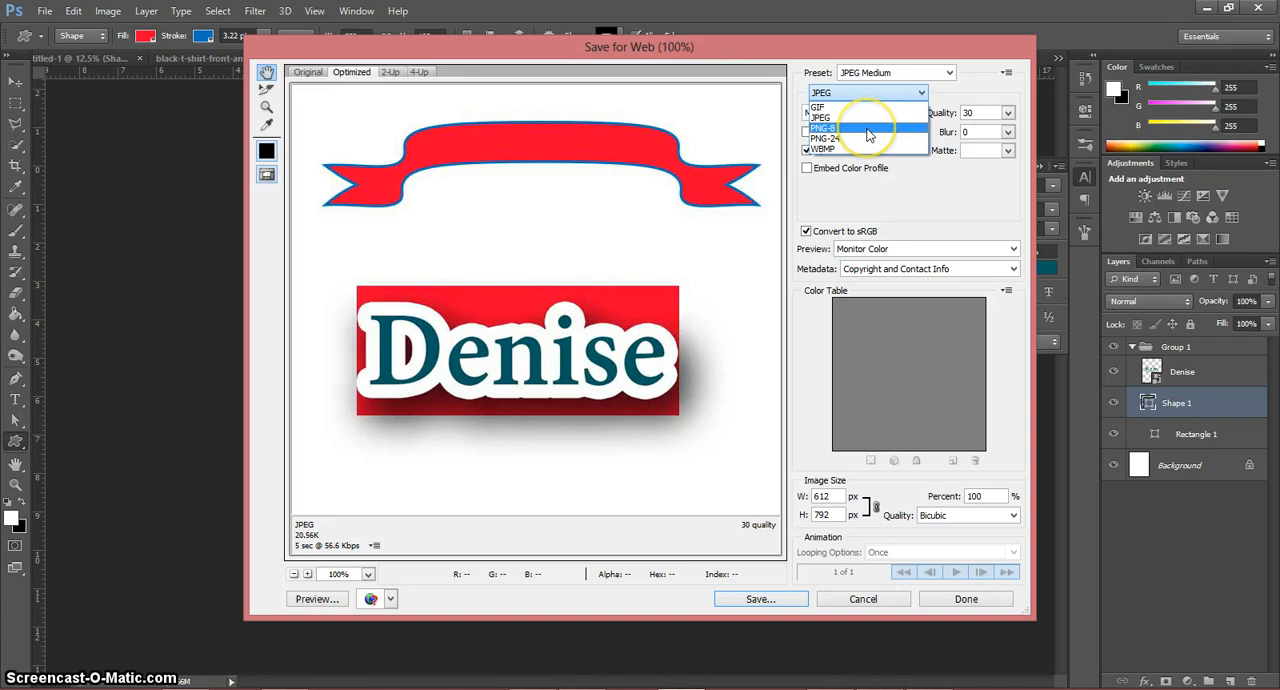
left_click(865, 120)
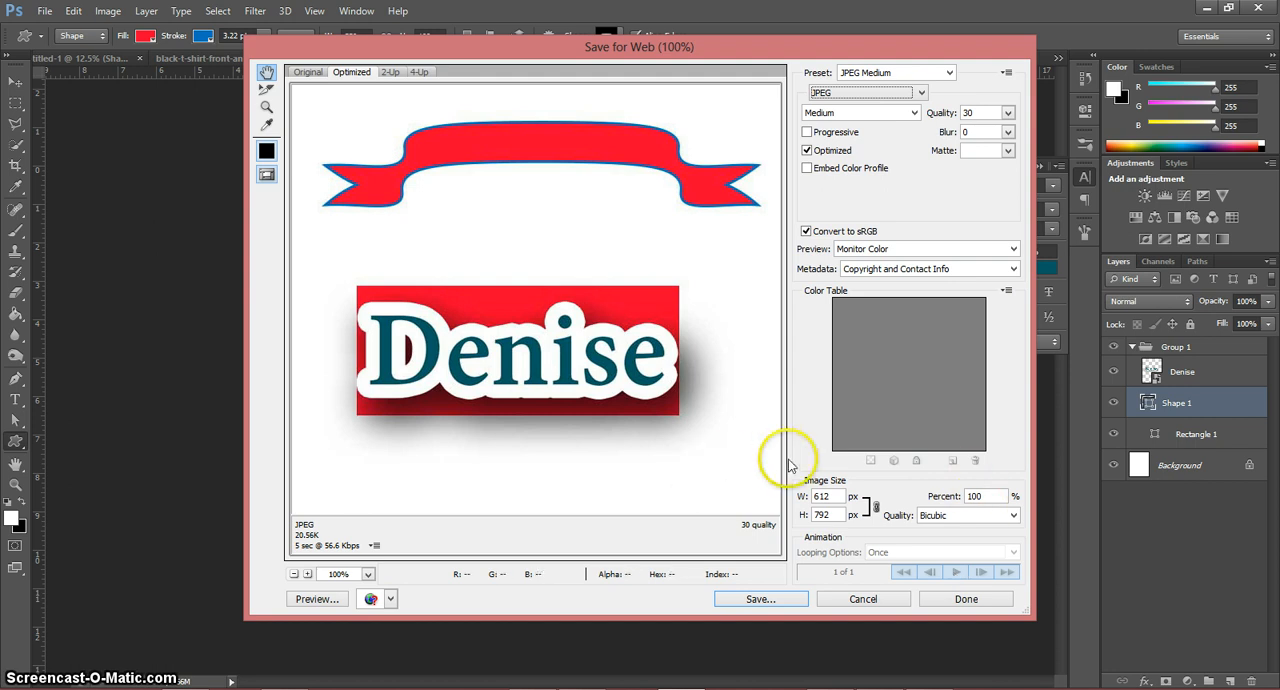
left_click(873, 604)
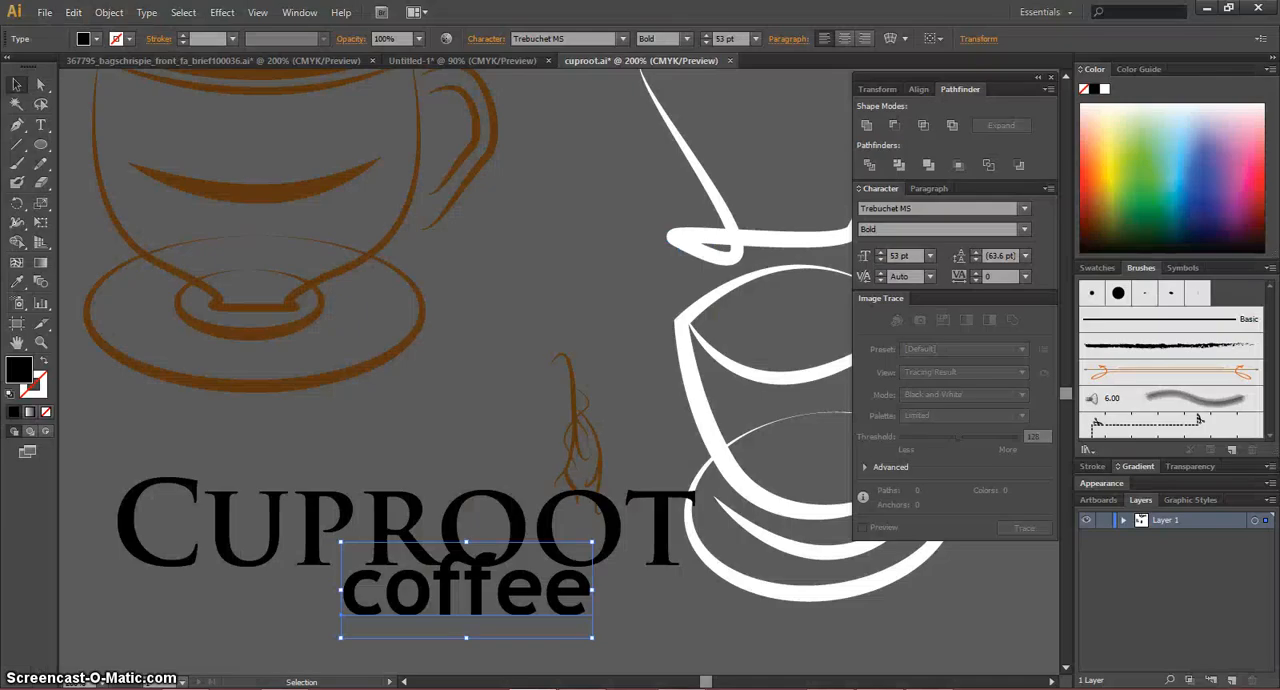
Step: In Illustrator, create a new portrait letter-size document, 8.5 by 11 in, with one artboard
left_click(44, 14)
left_click(45, 13)
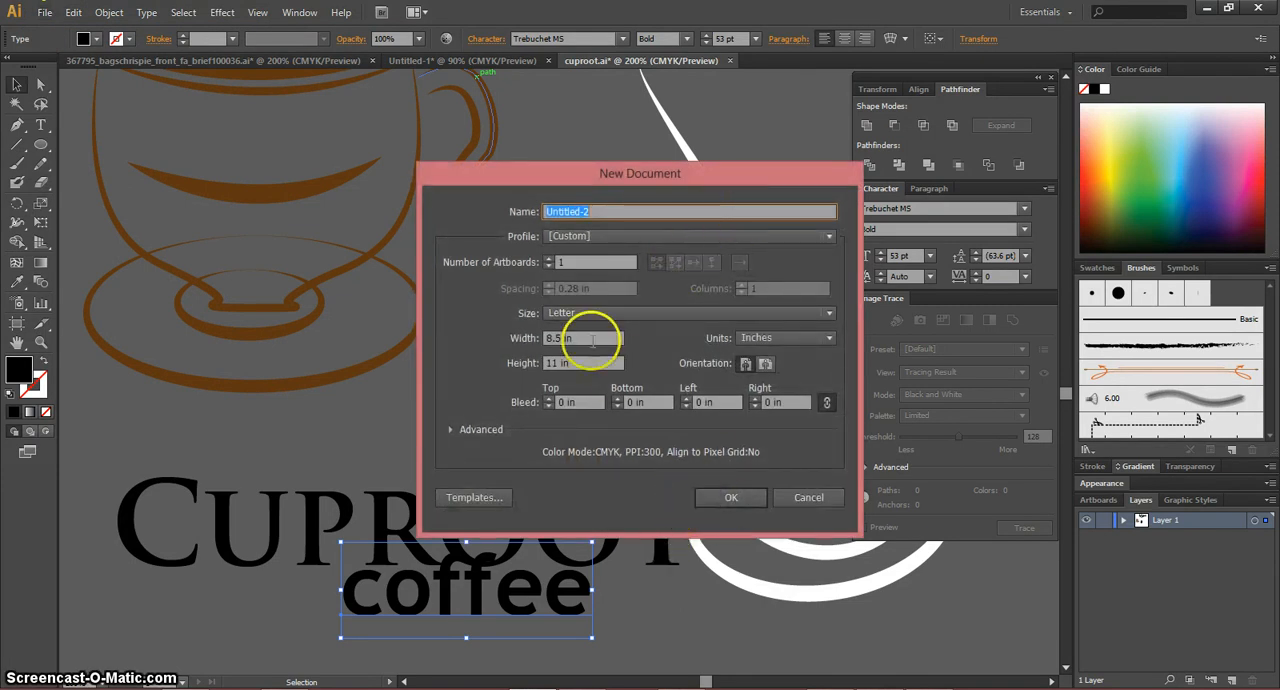
left_click(730, 502)
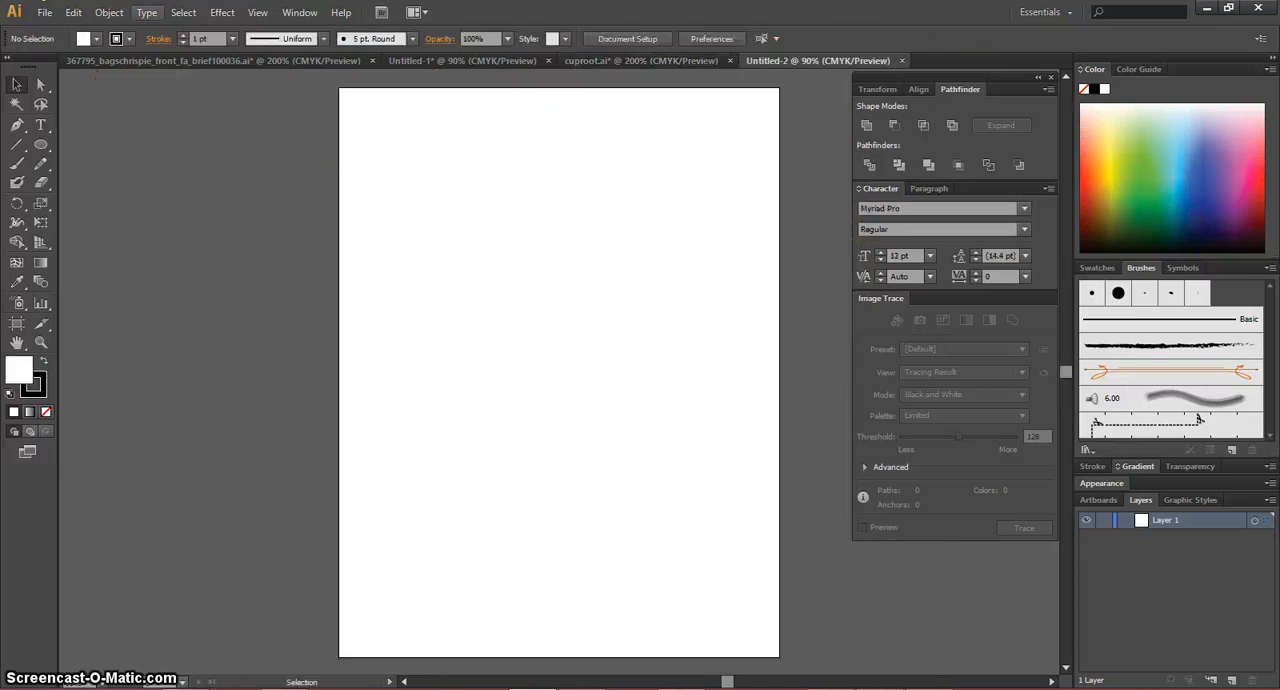
Step: Add a first name as point text in the upper part of the artboard and set its size to 150 pt
left_click(43, 126)
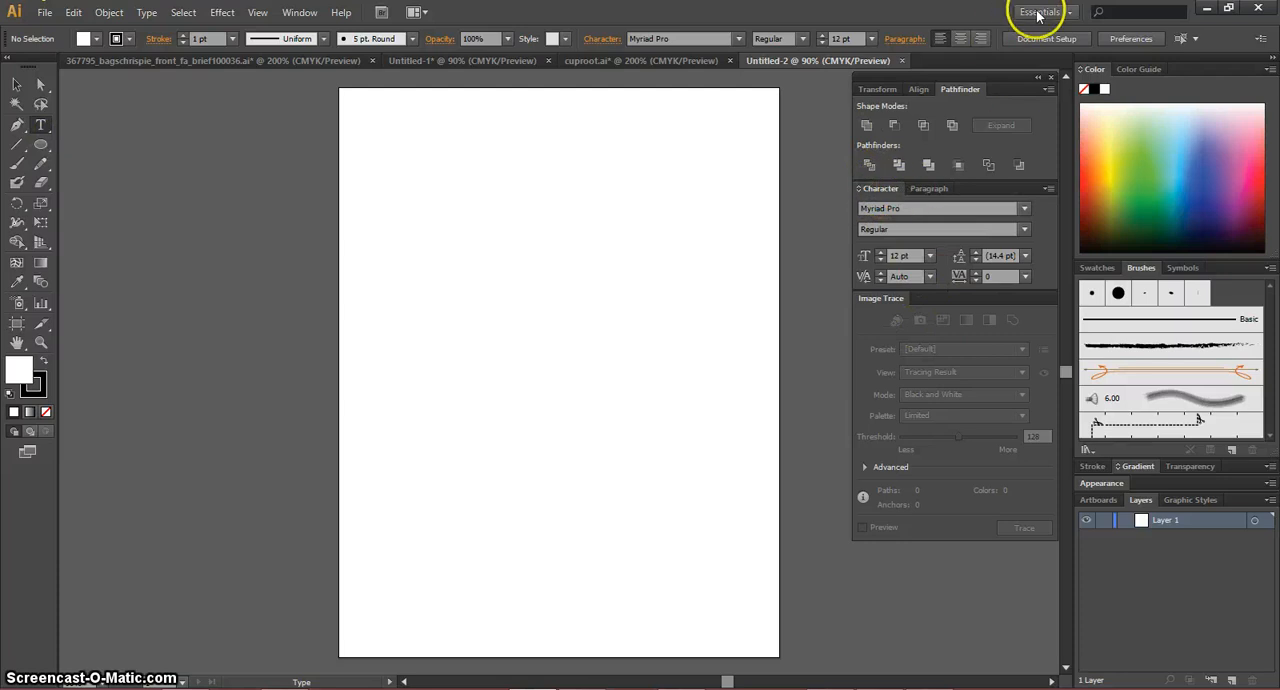
left_click(420, 250)
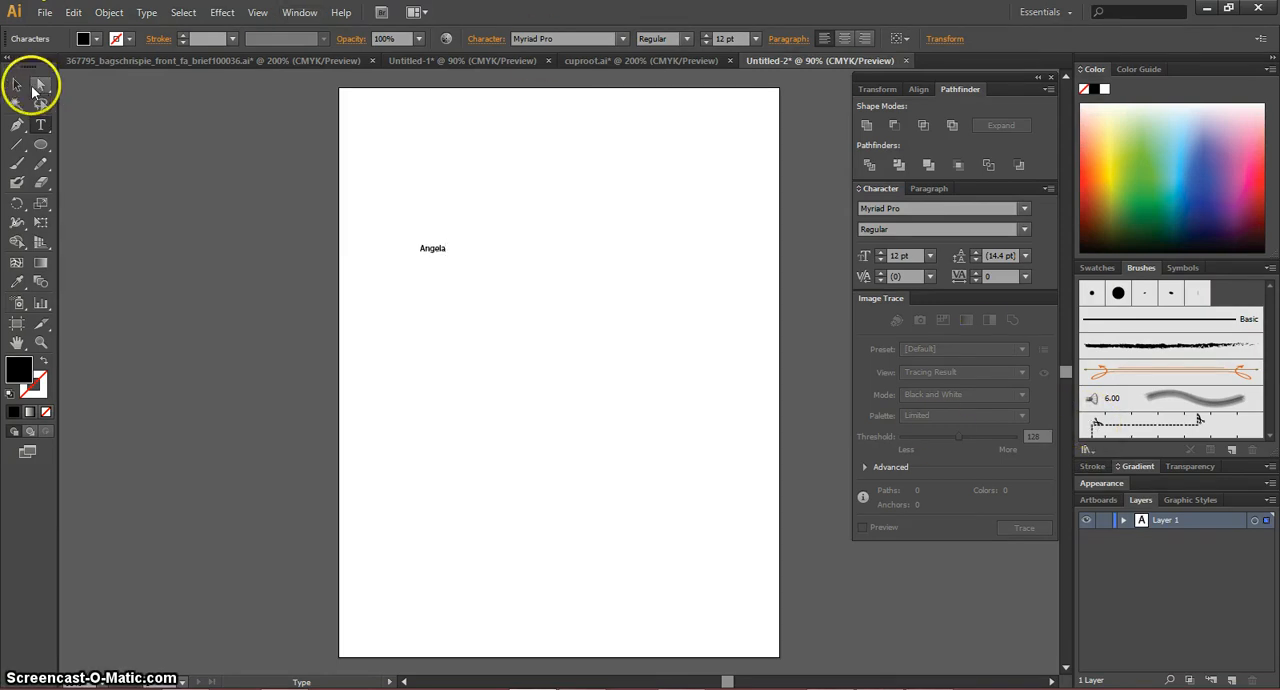
left_click(17, 86)
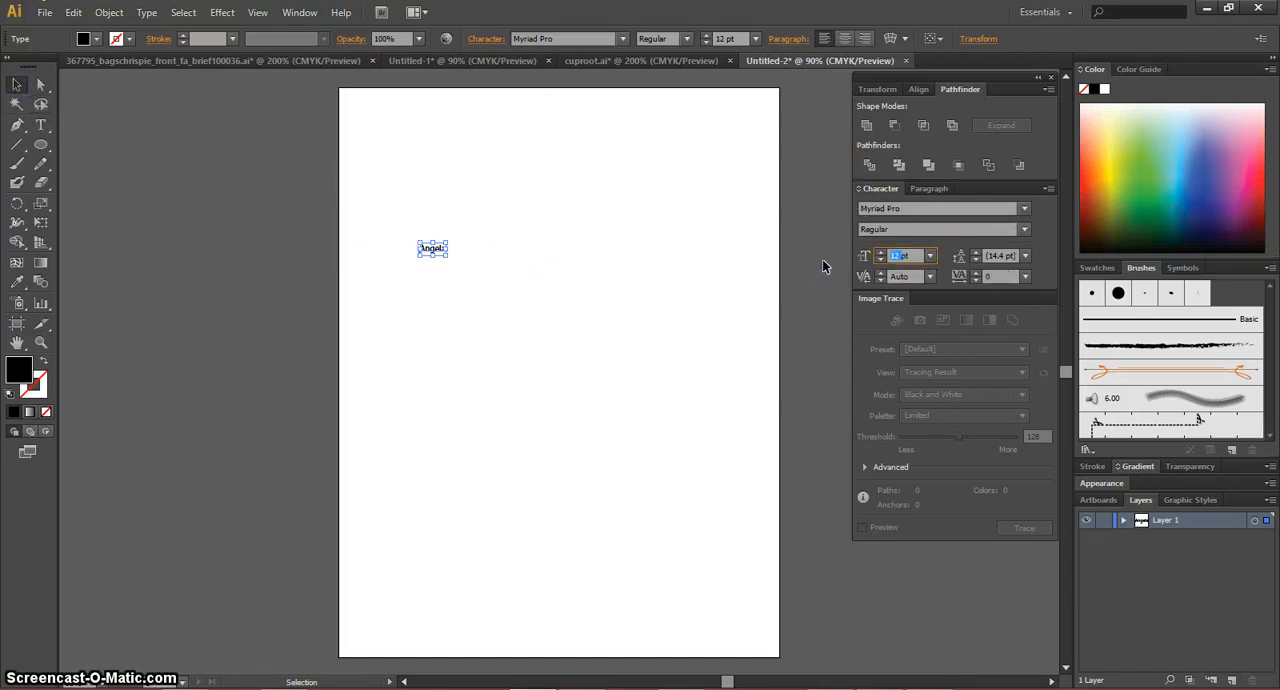
key("Return")
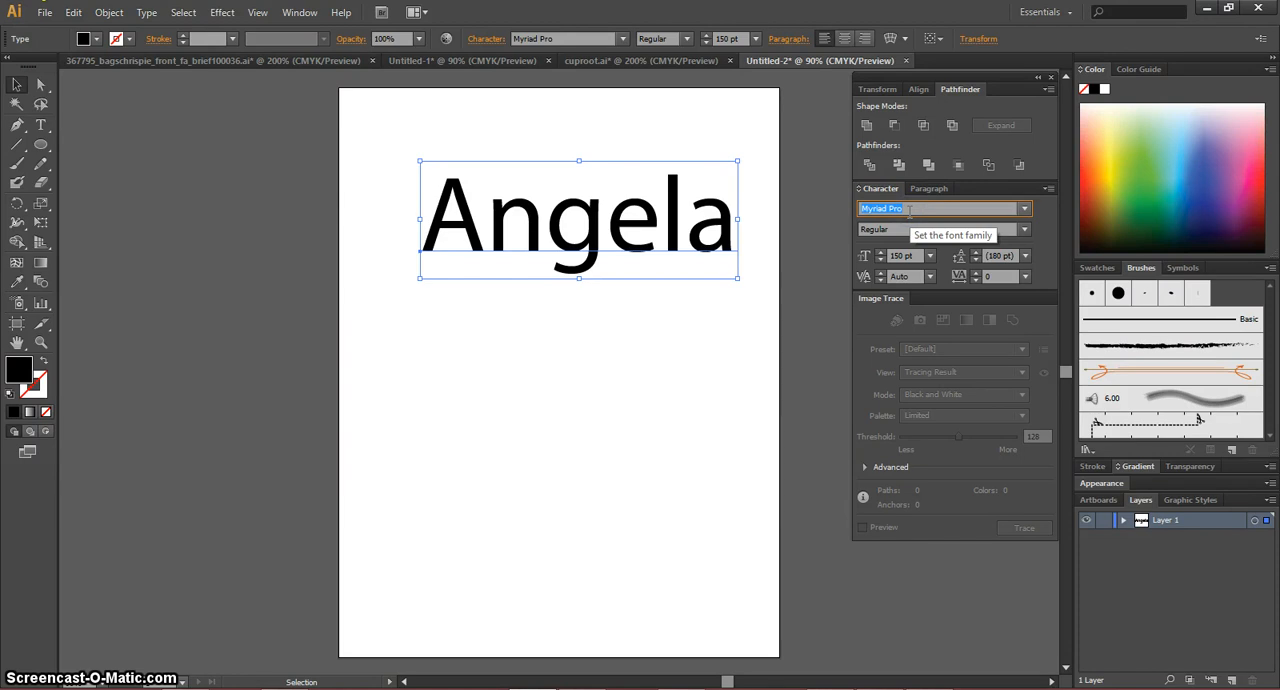
Step: Change the name text's font to Palace Script MT in the Regular style
key("Down")
key("Down")
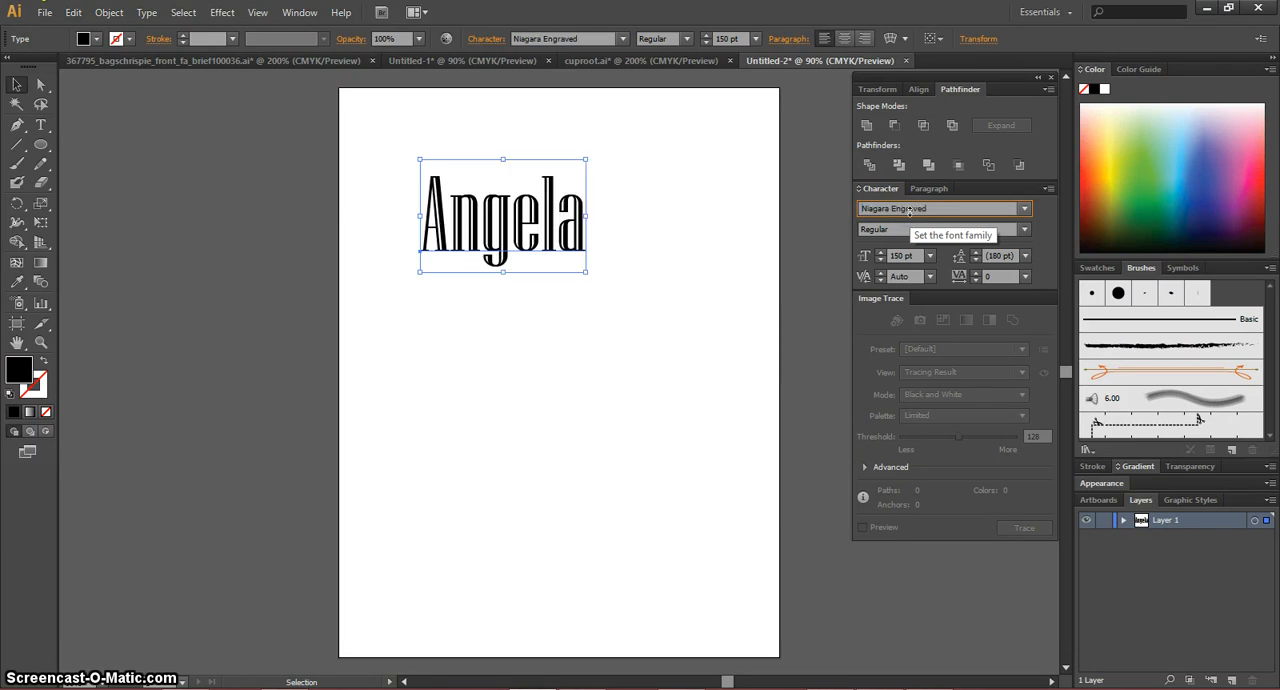
key("Down")
key("Down")
key("Down")
key("Down")
key("Down")
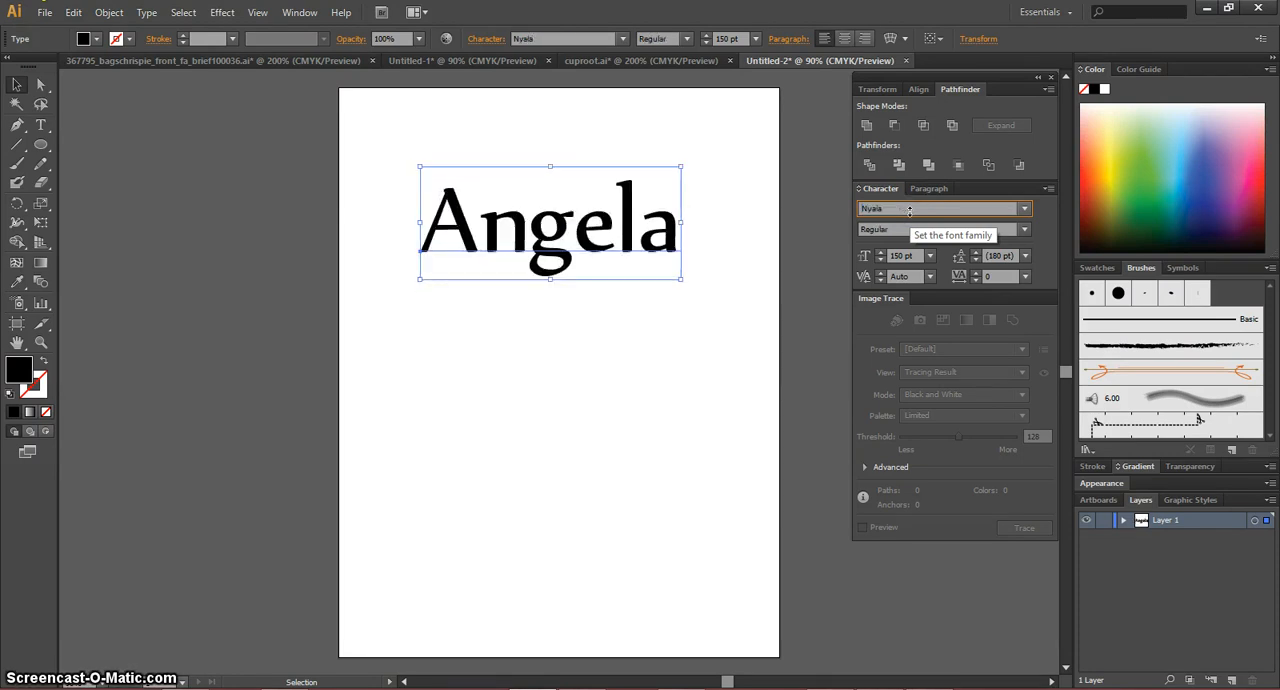
key("Down")
key("Down")
key("Down")
key("Down")
key("Down")
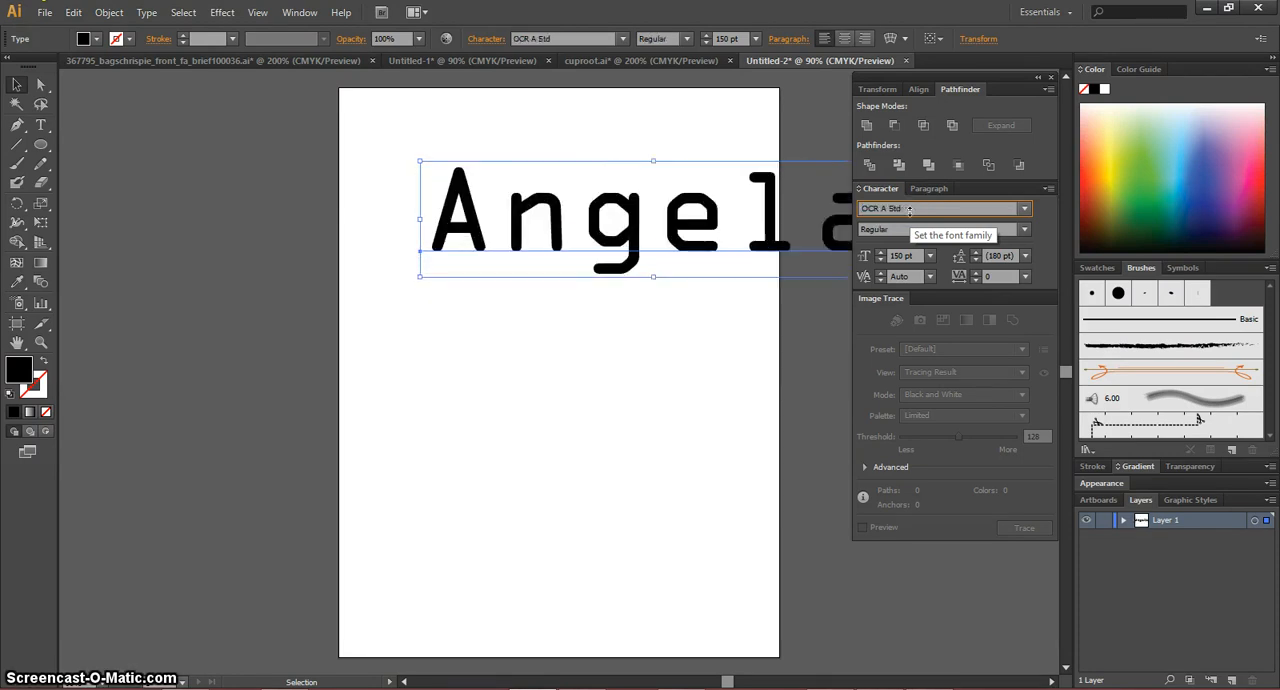
key("Down")
key("Down")
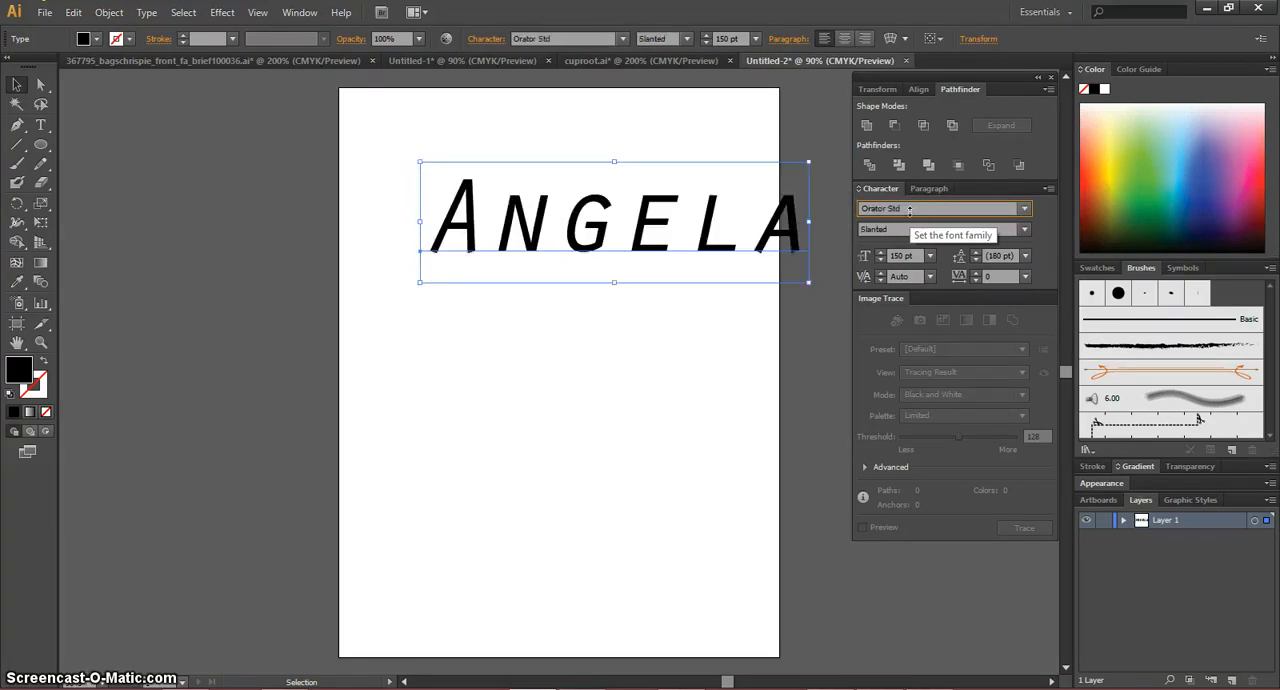
key("Down")
key("Down")
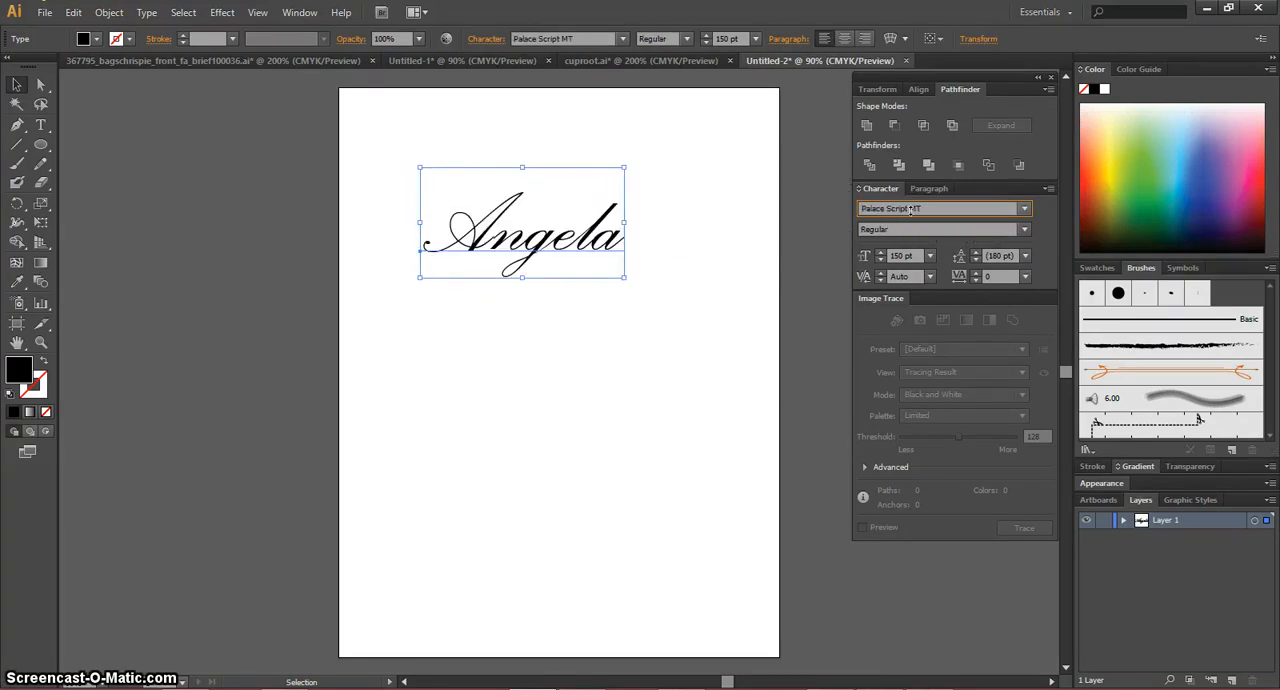
left_click(1024, 229)
left_click(1029, 226)
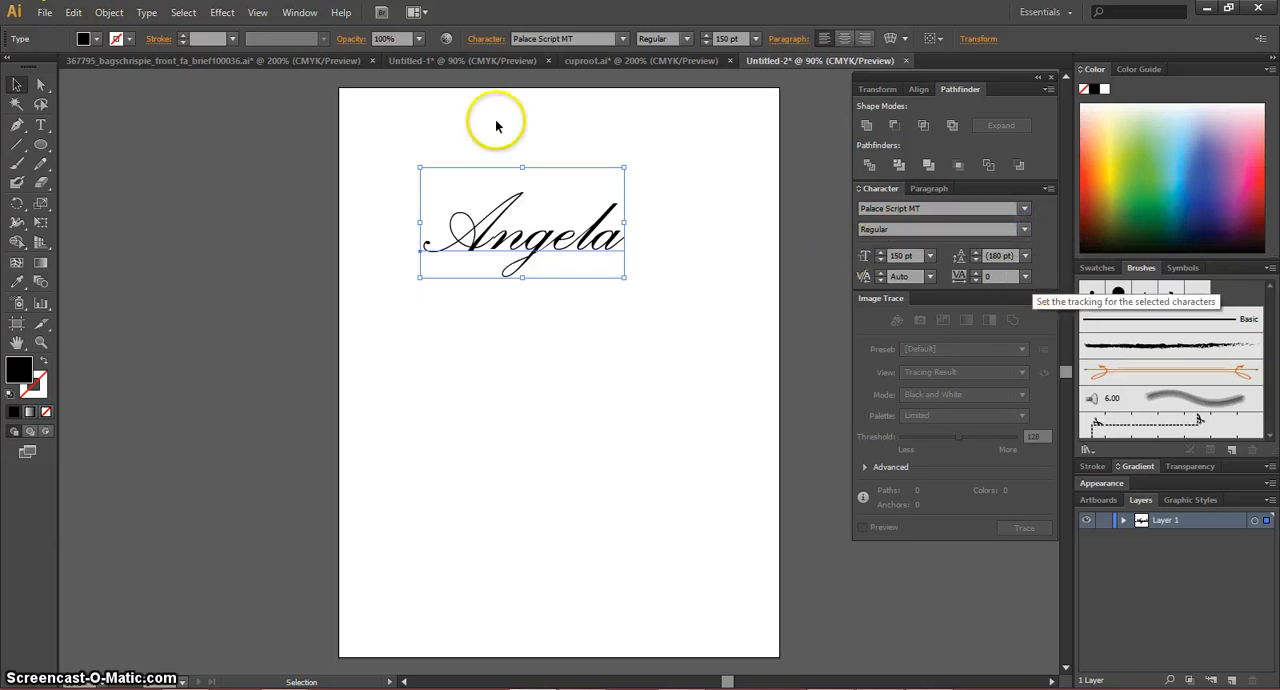
Step: Draw an open curved path about 4.63 in wide and 0.73 in high beneath the name text with the Pen tool
left_click(225, 160)
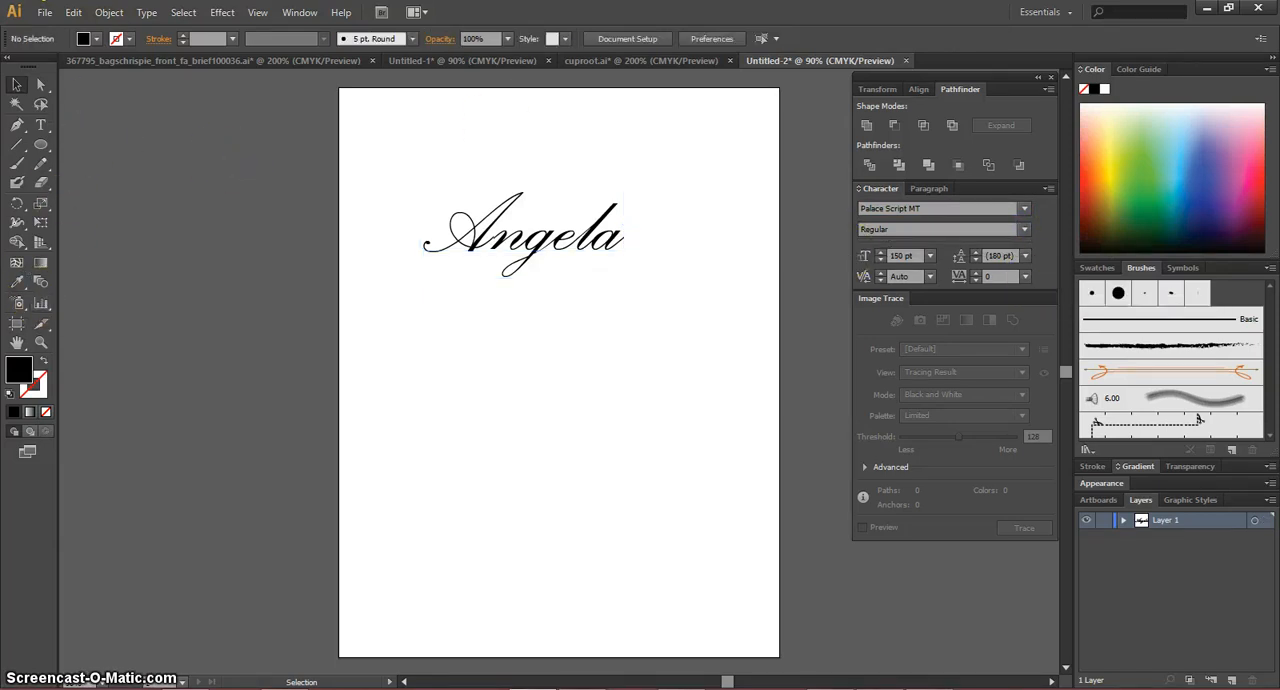
left_click(17, 124)
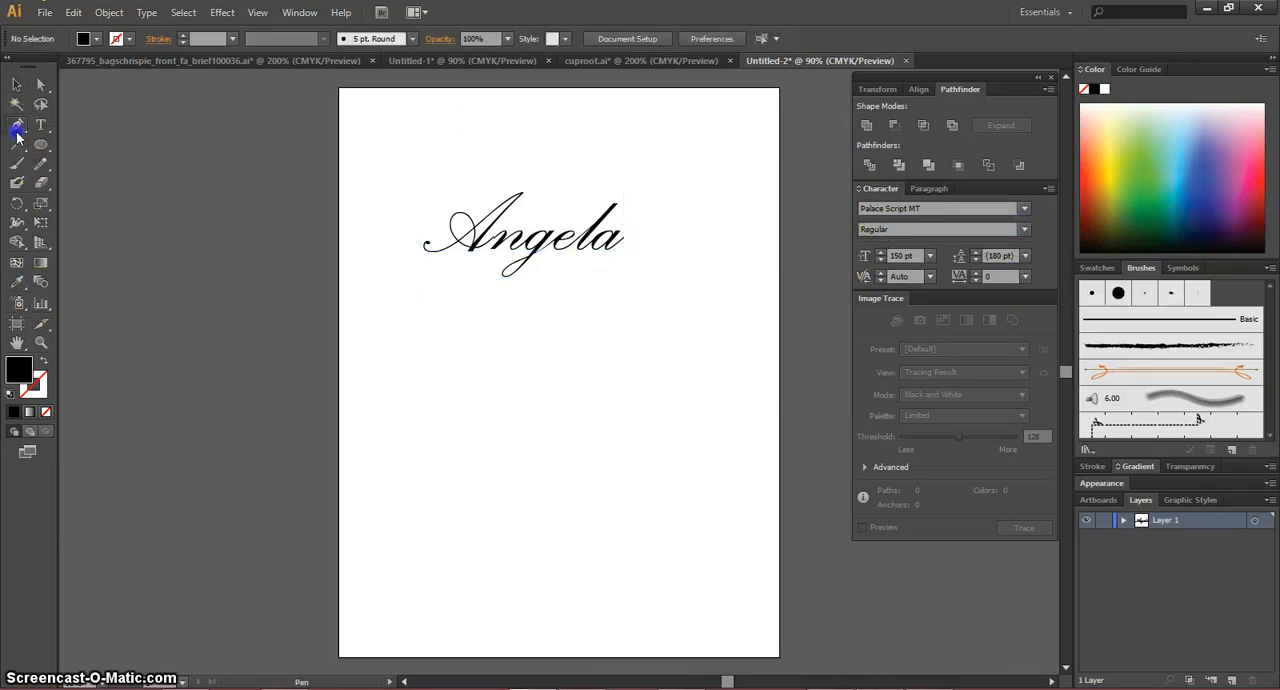
left_click(411, 312)
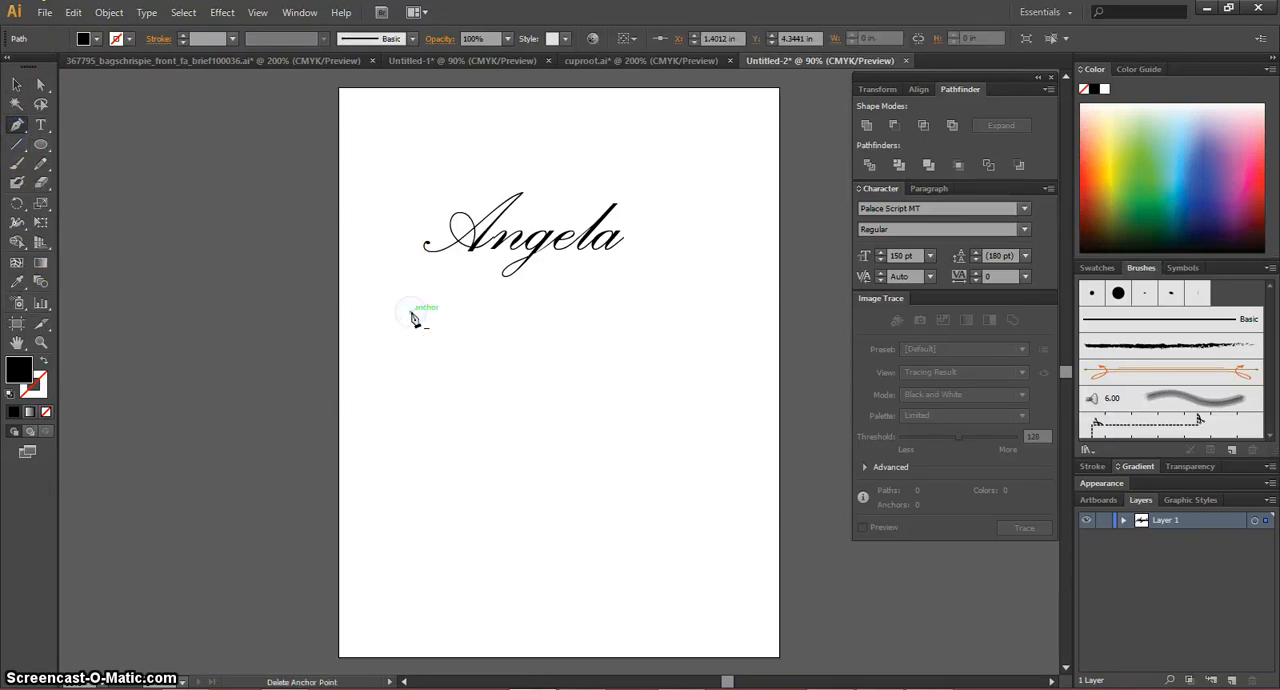
left_click(629, 312)
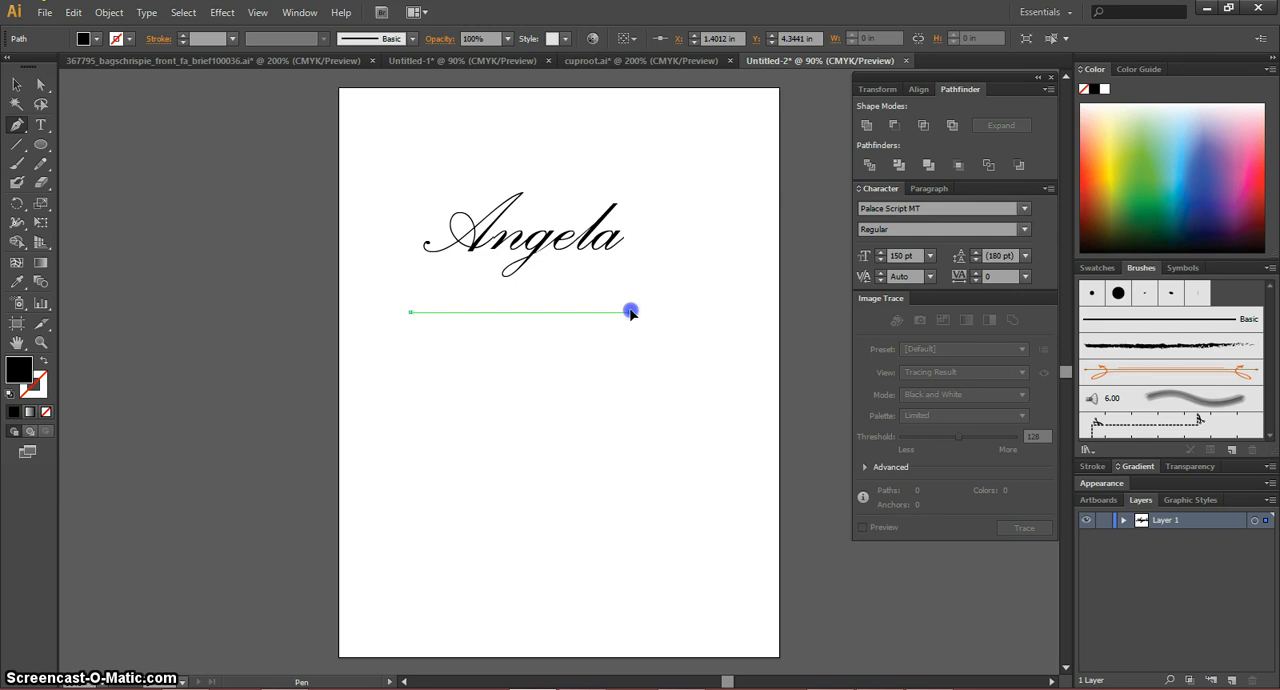
left_click_drag(630, 297, 523, 396)
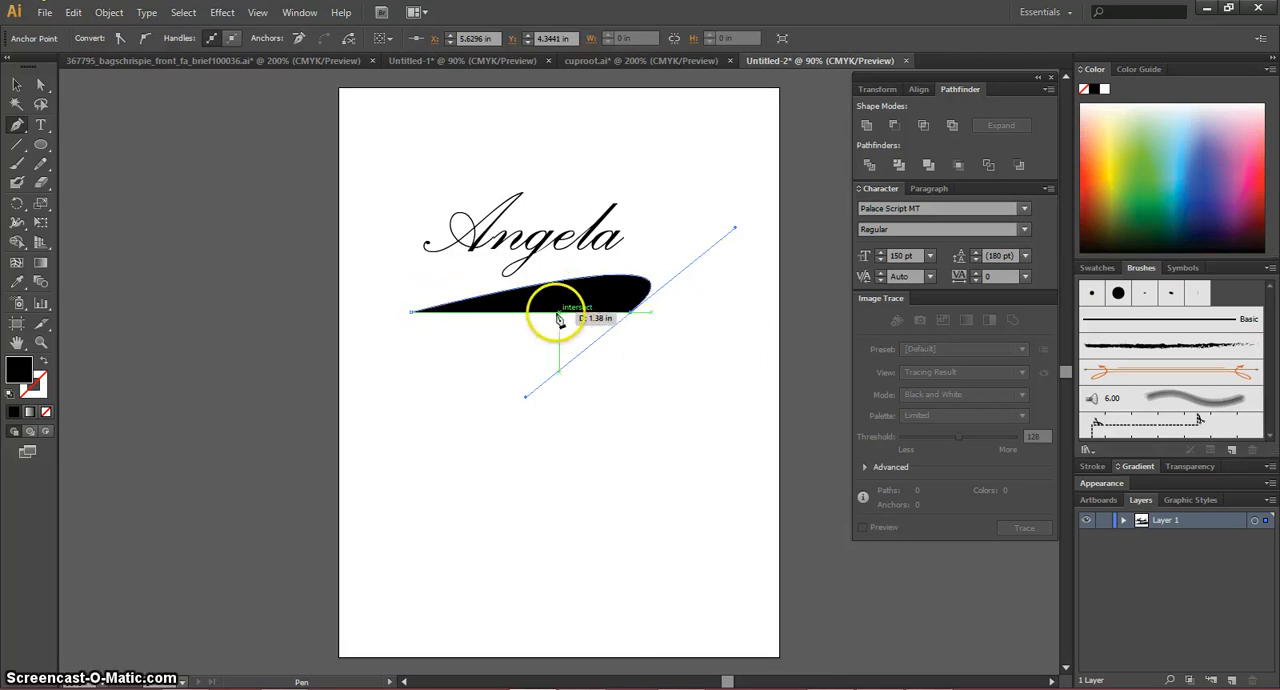
Step: Remove the curved path's fill and give it a CMYK Blue stroke
left_click(17, 85)
left_click(529, 295)
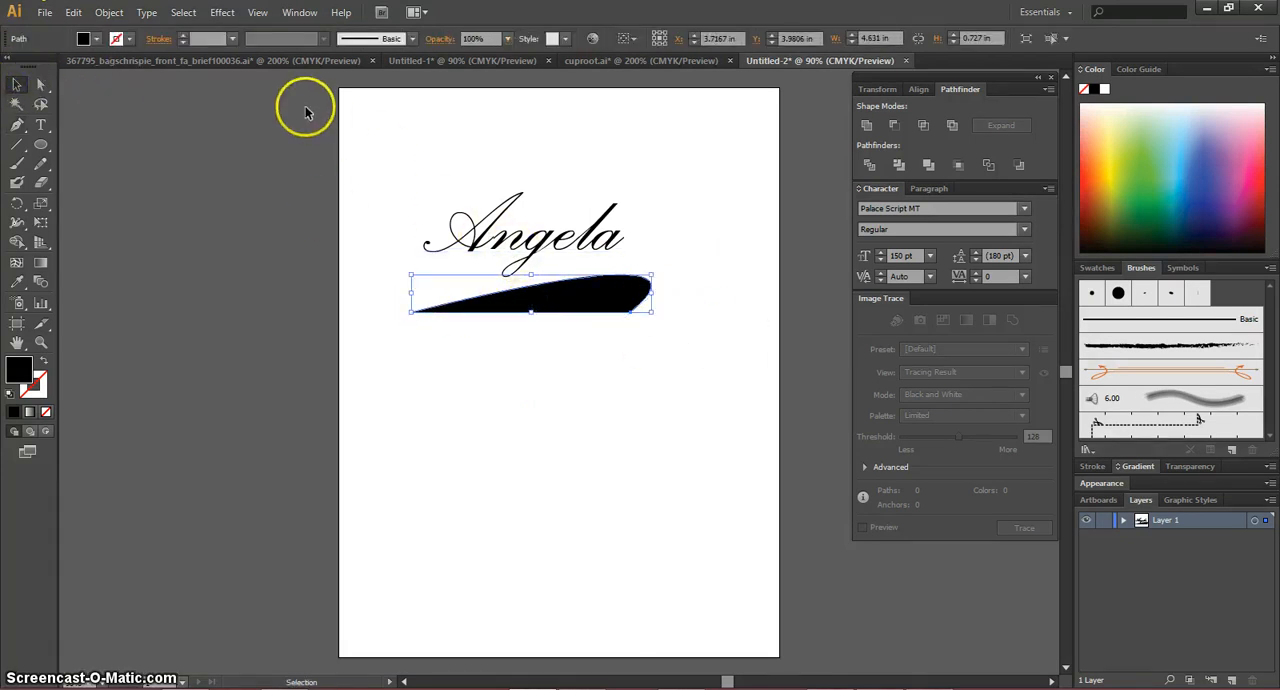
left_click(95, 40)
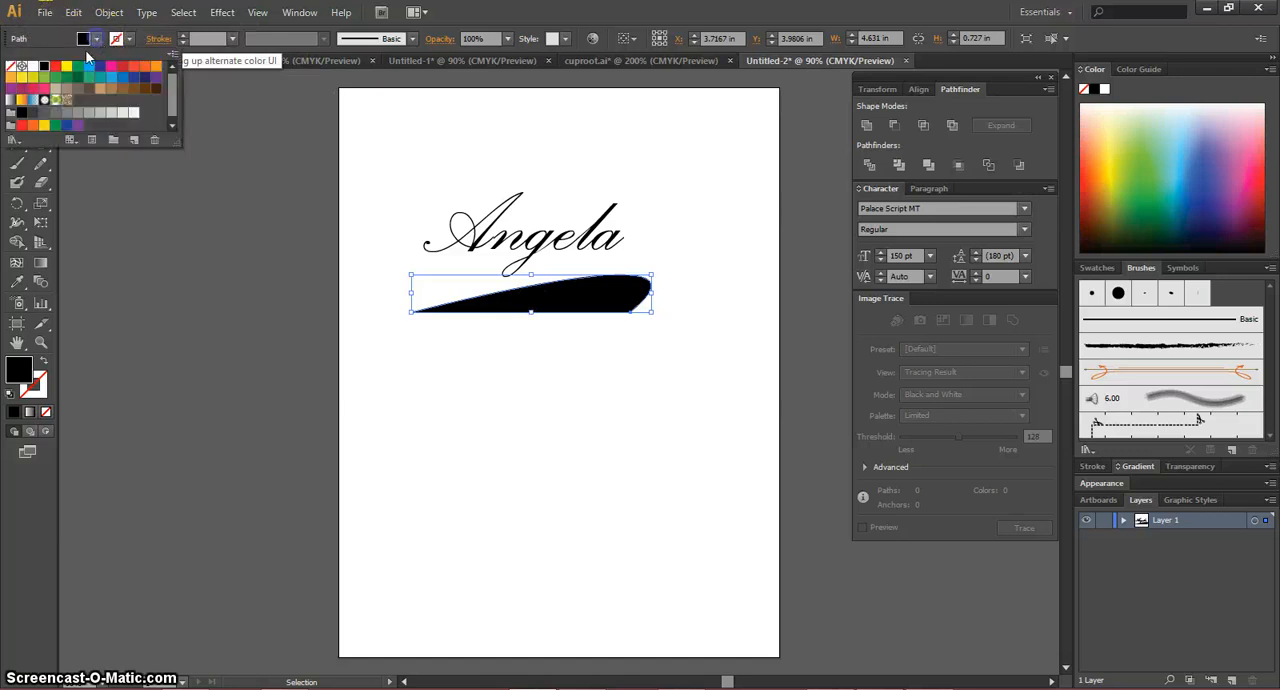
left_click(9, 67)
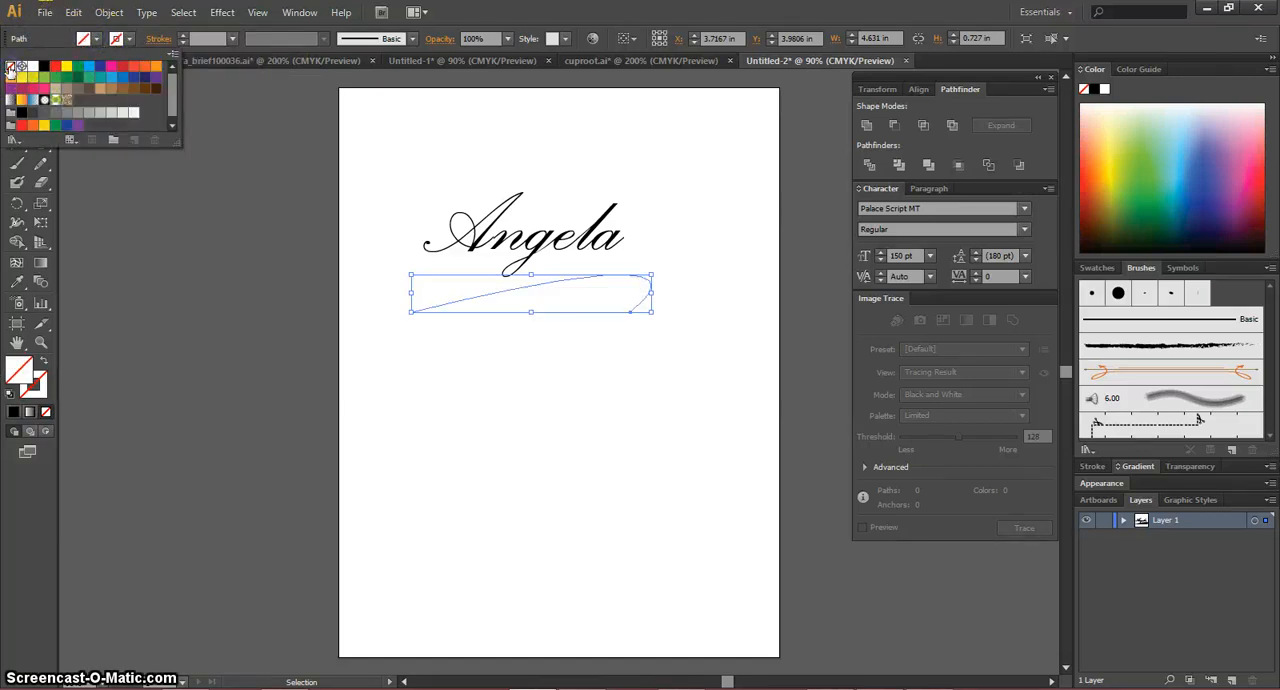
left_click(128, 40)
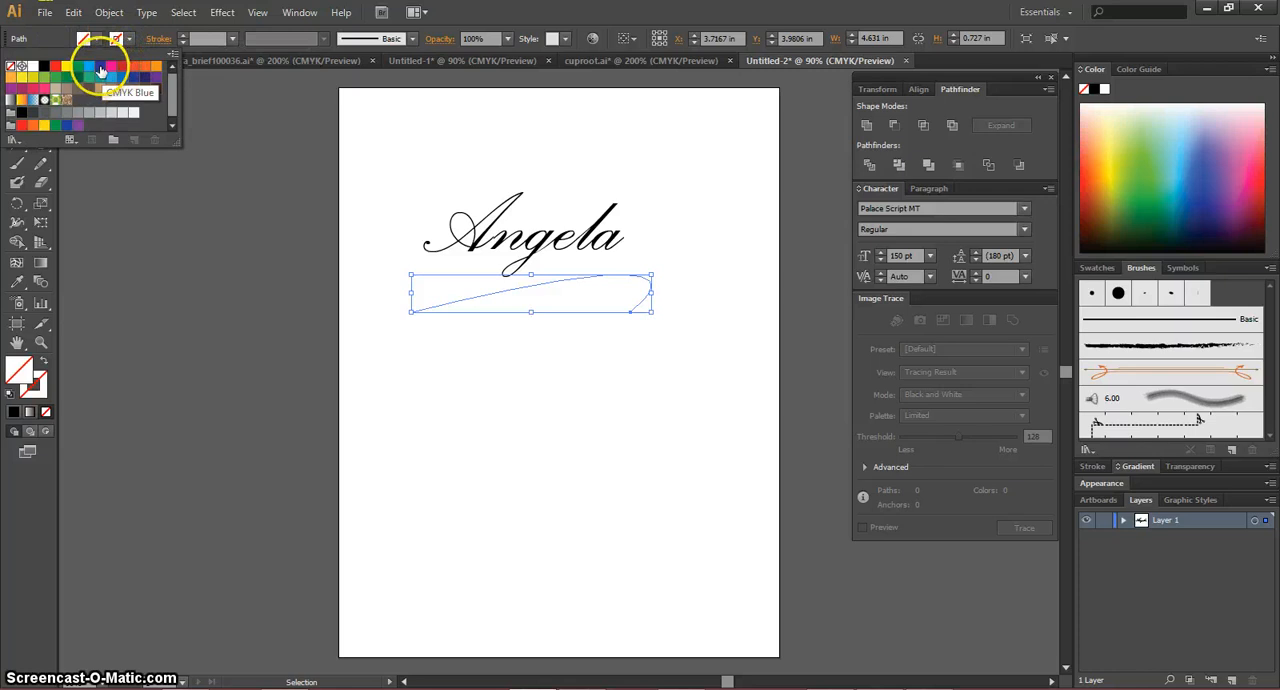
left_click(100, 70)
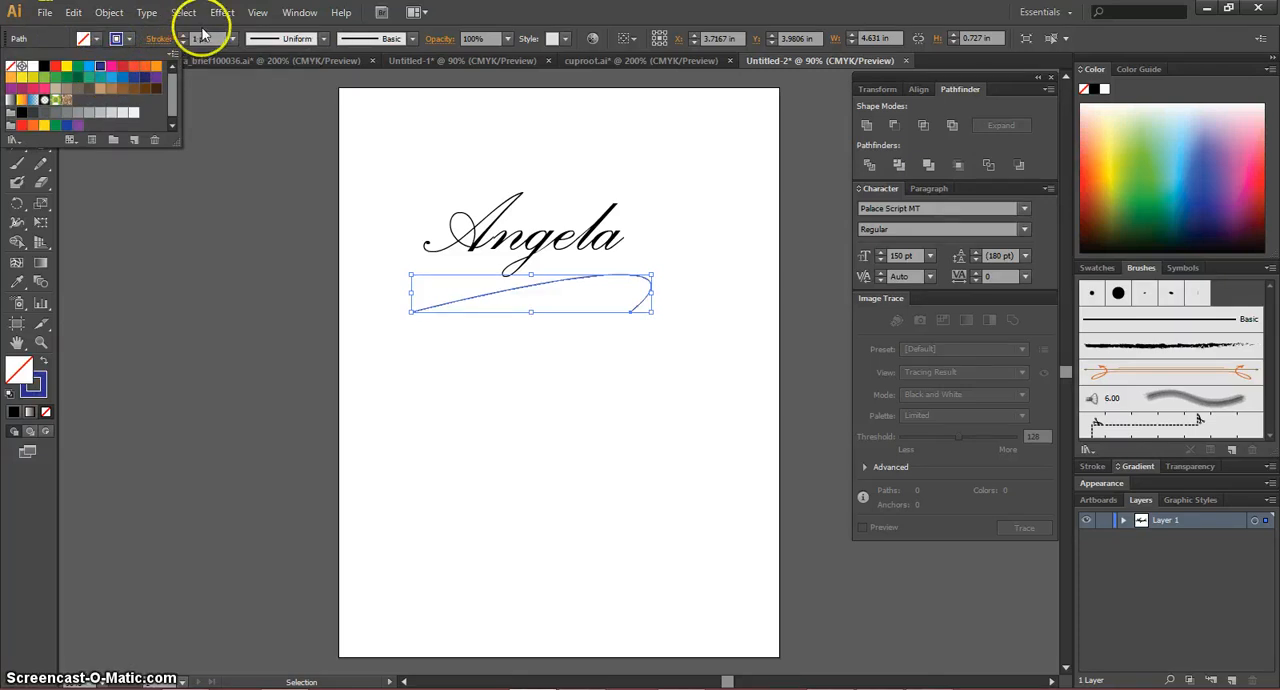
Step: Set the blue path's stroke weight to 8 pt
left_click(238, 41)
left_click(236, 41)
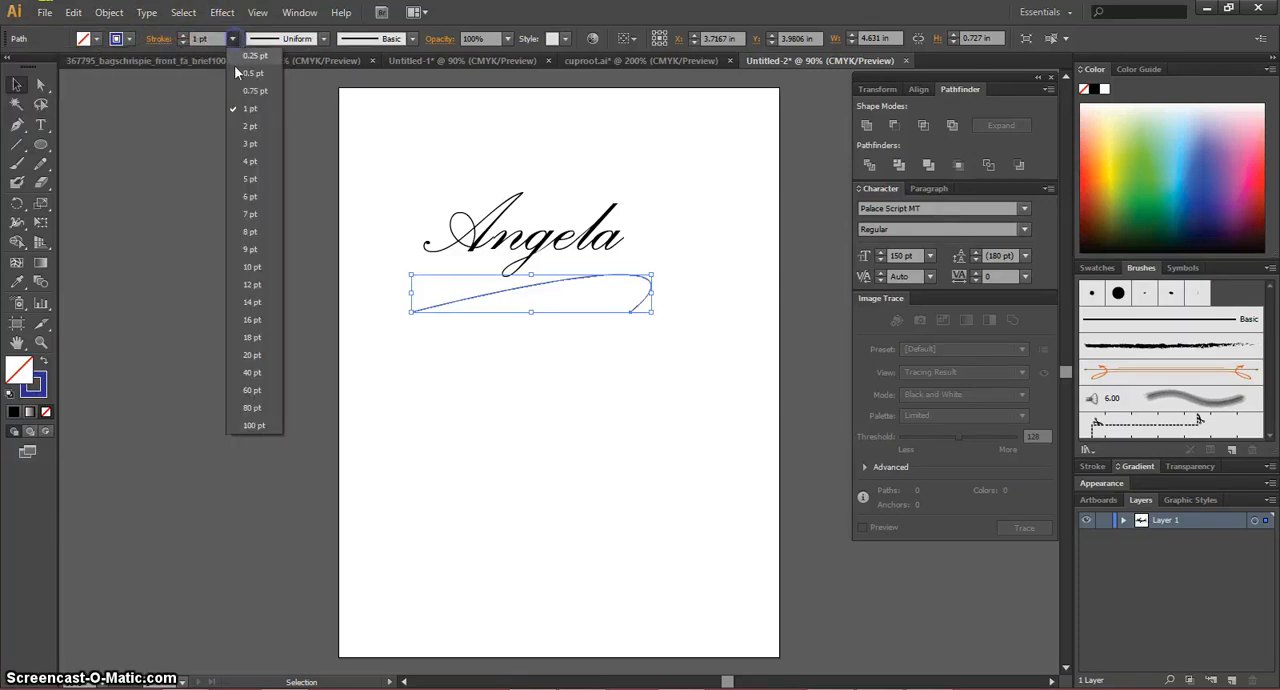
left_click(264, 236)
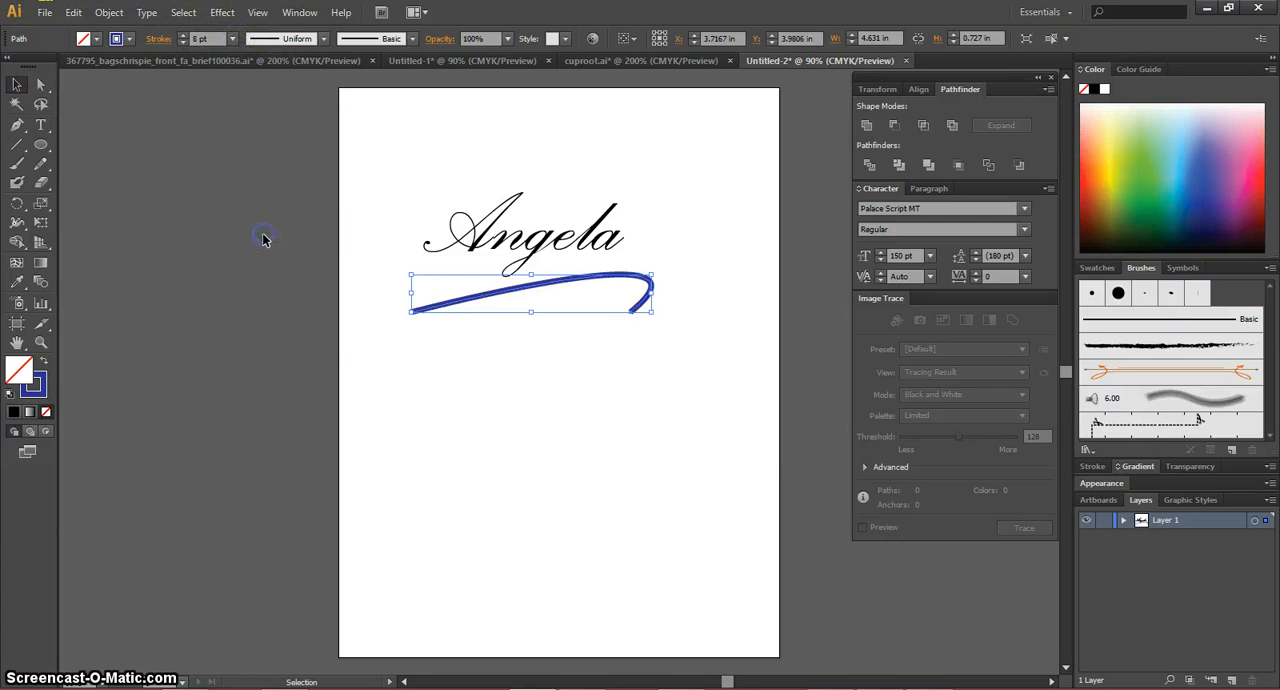
Step: Try different variable width profiles on the blue stroke and apply the lens-shaped one that tapers at both ends
left_click(324, 40)
left_click(300, 89)
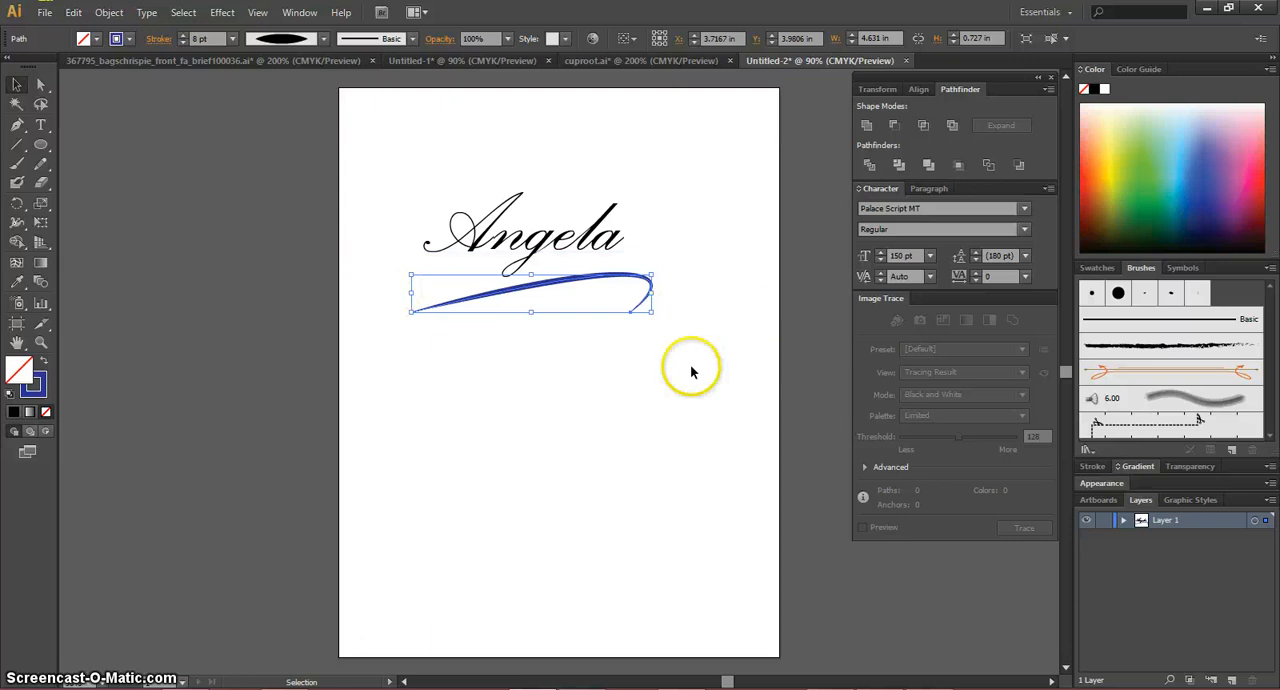
left_click(324, 42)
left_click(296, 167)
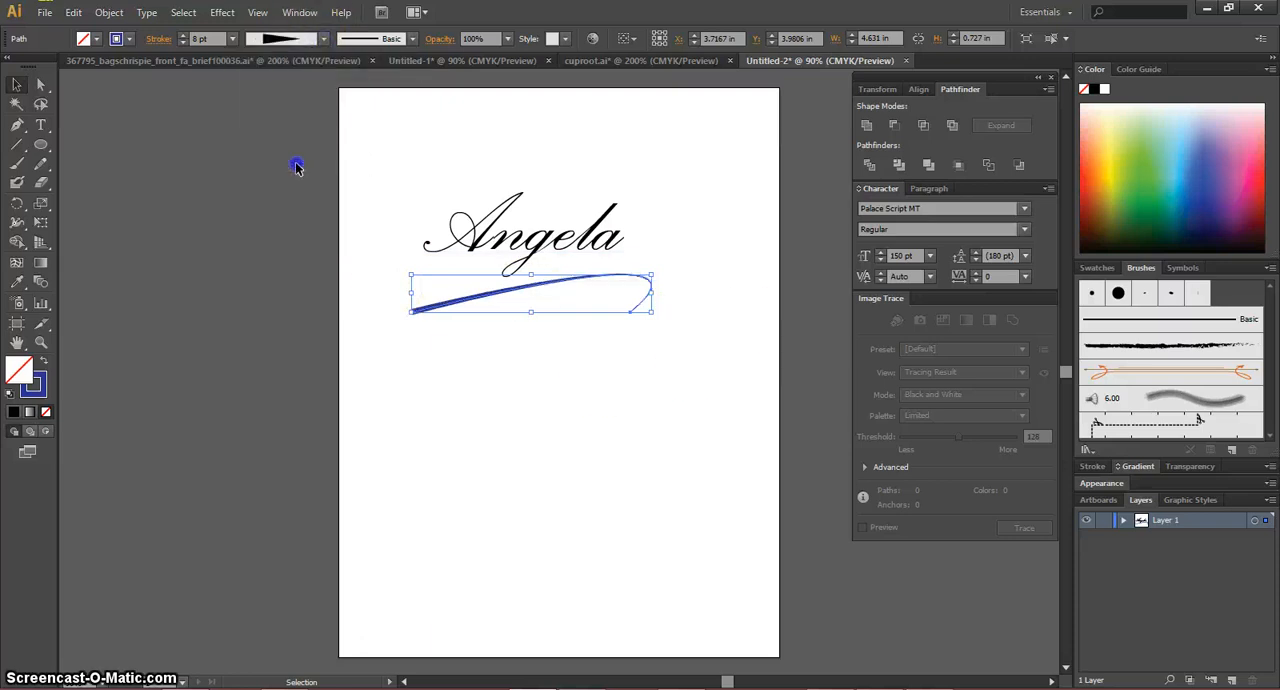
left_click(324, 38)
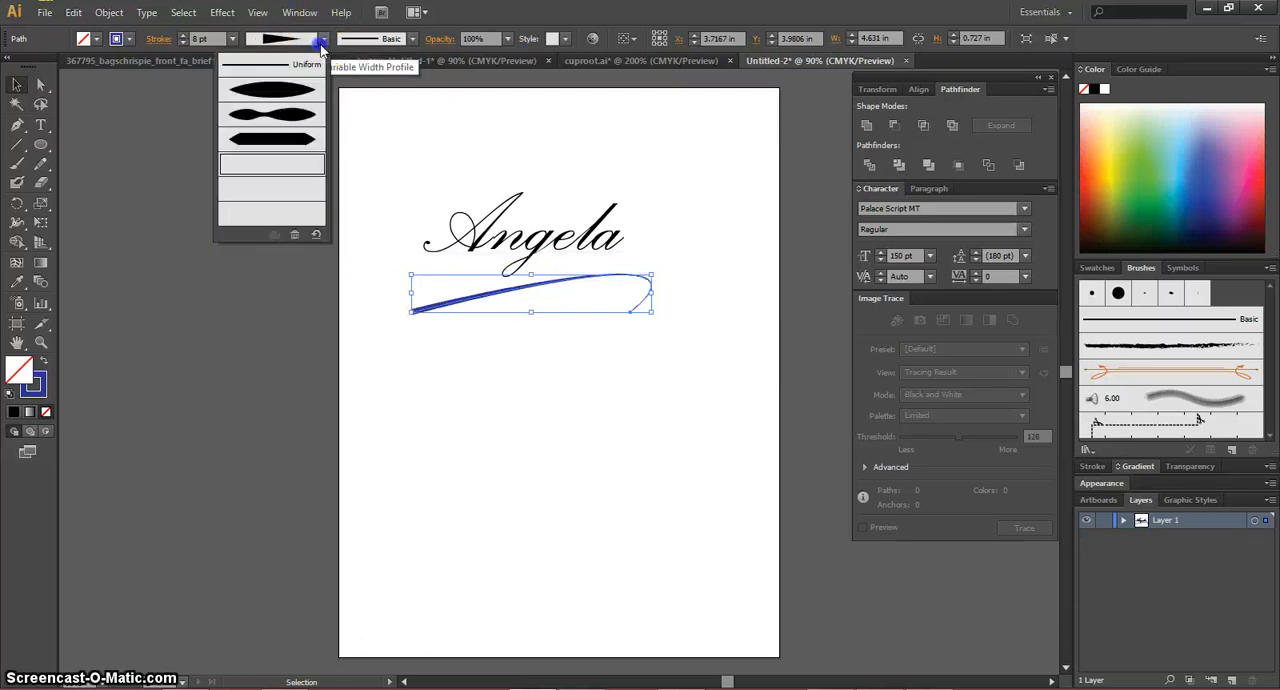
left_click(300, 97)
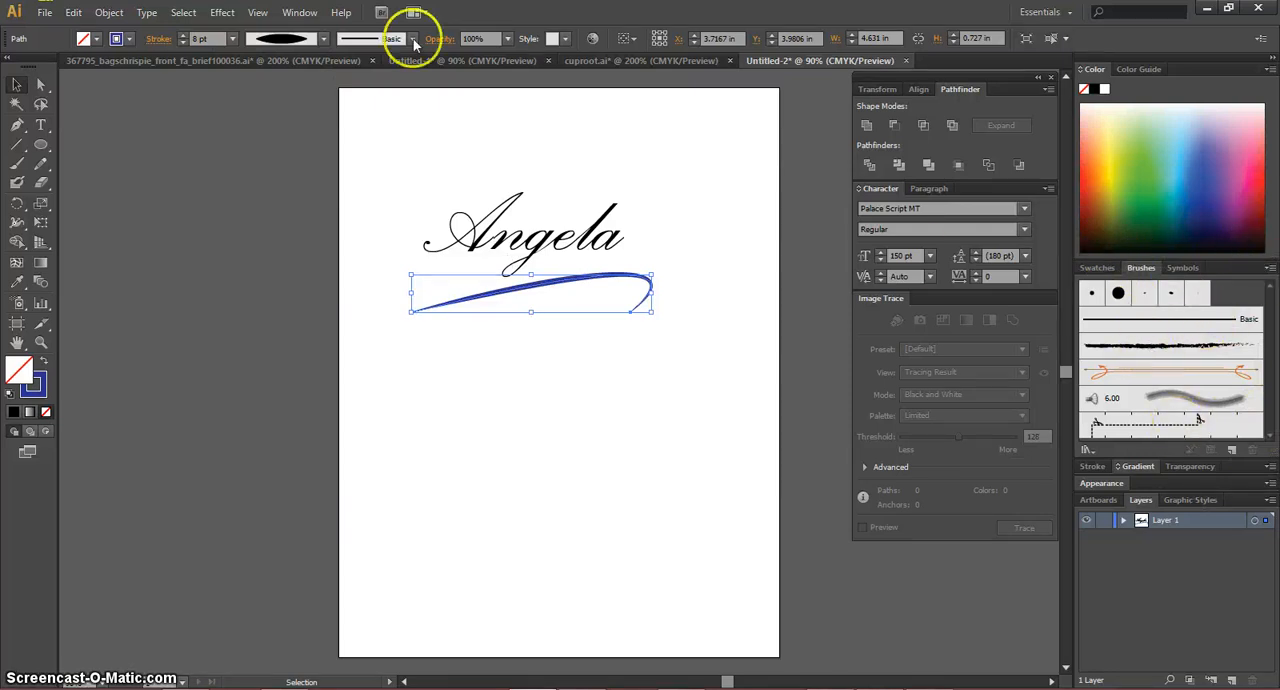
Step: Move the blue curve slightly lower beneath the name text and deselect it
left_click(746, 204)
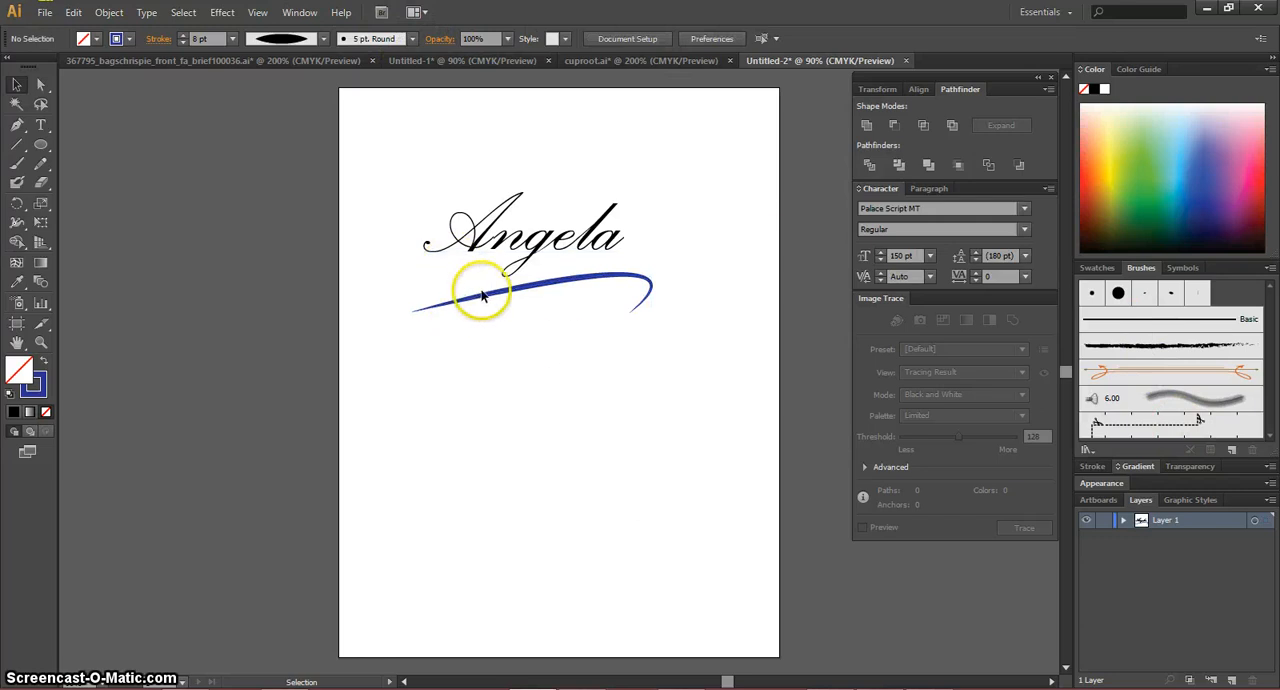
left_click_drag(487, 297, 485, 315)
left_click(552, 408)
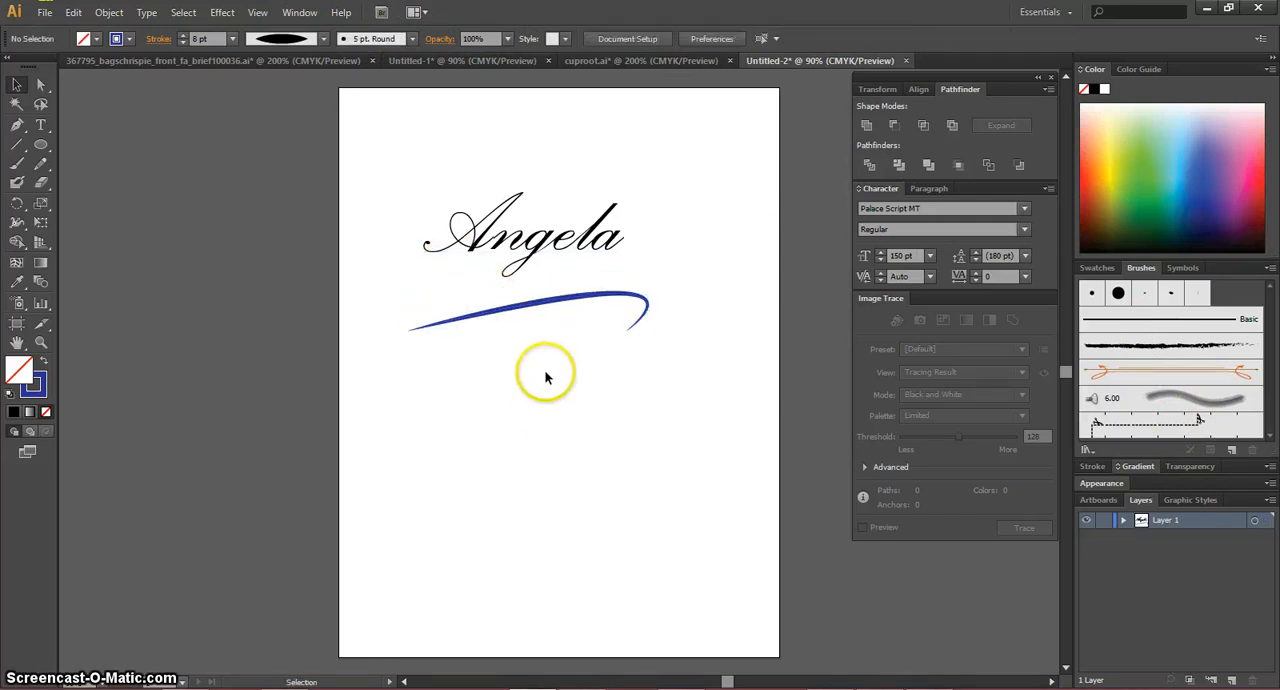
Step: Copy the name text, switch to Photoshop and paste it into the letter-size document as a smart object
left_click(522, 244)
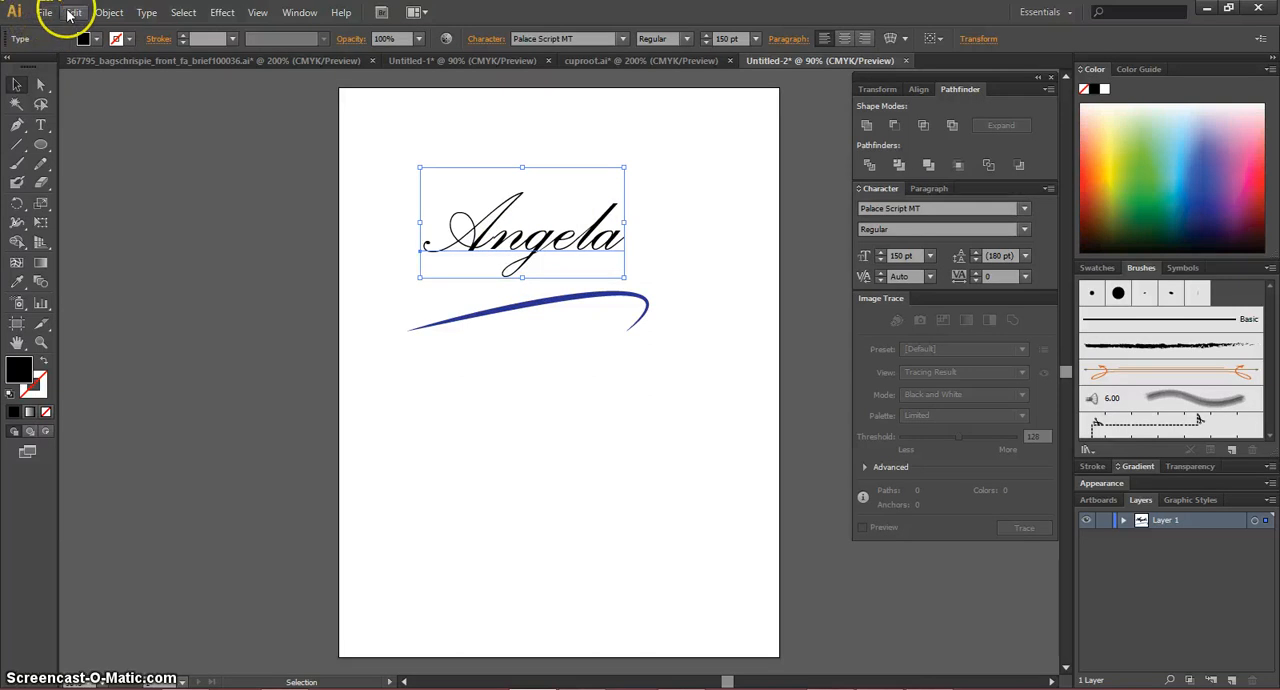
left_click(70, 14)
left_click(52, 85)
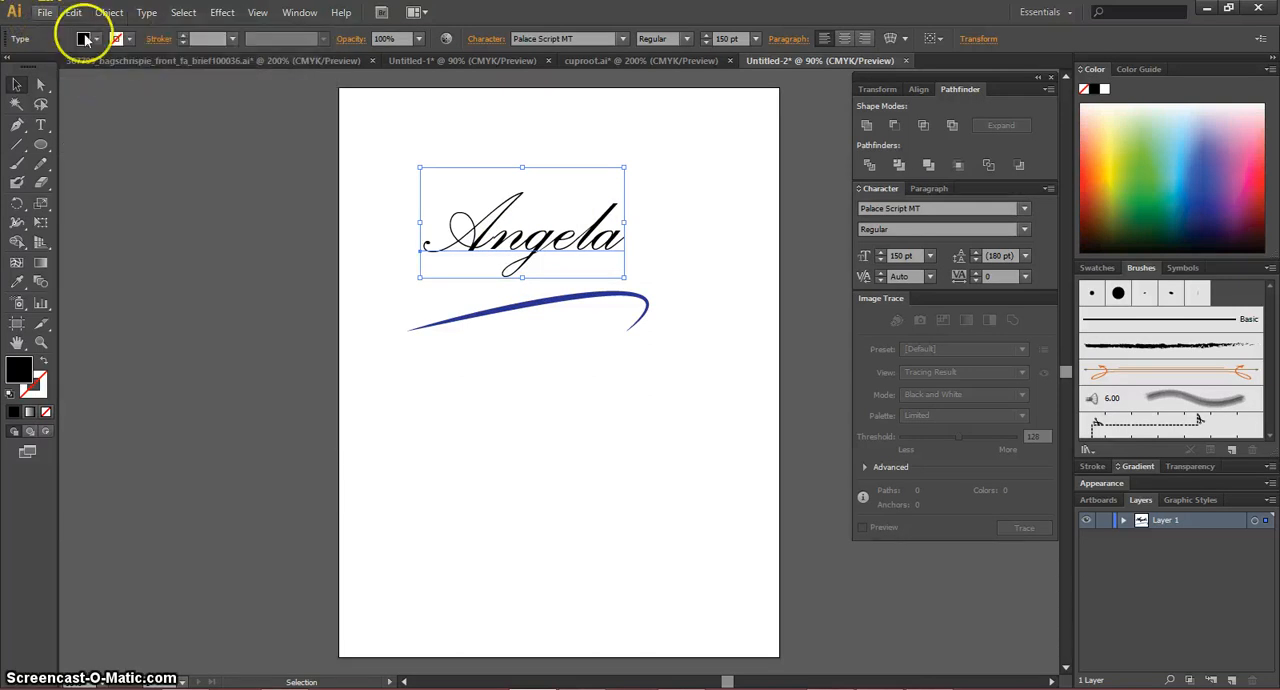
left_click(667, 682)
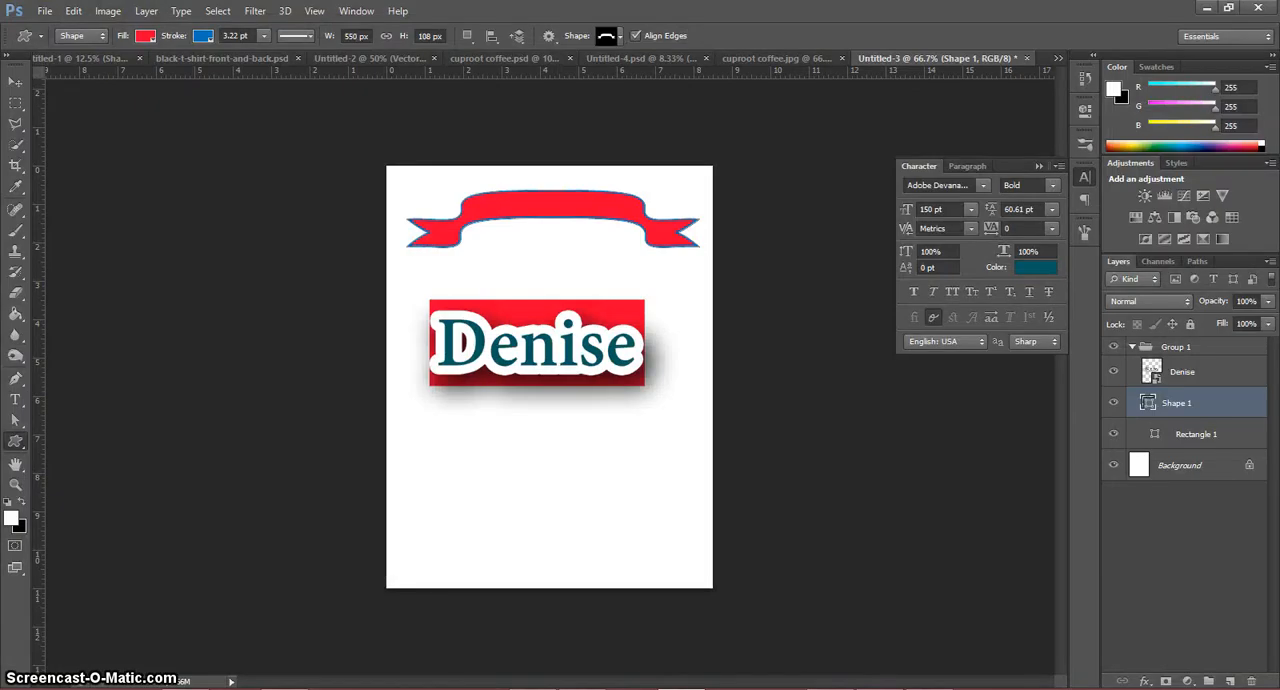
left_click(74, 10)
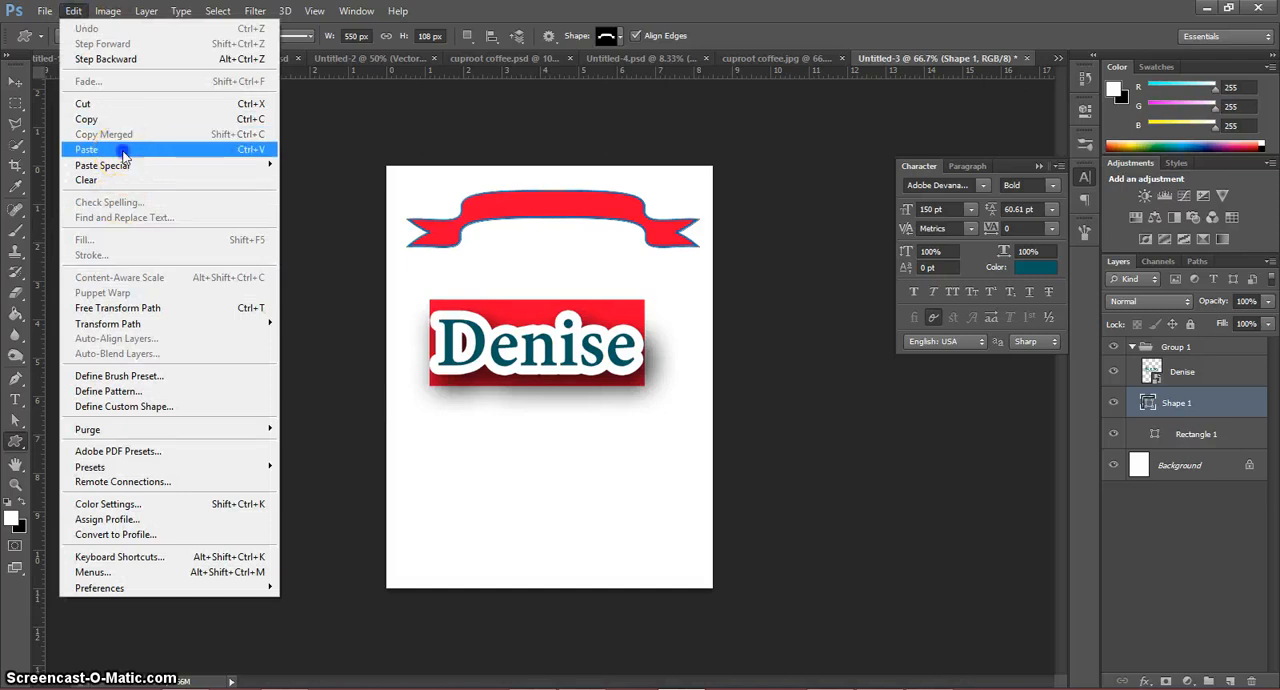
left_click(121, 148)
left_click(714, 229)
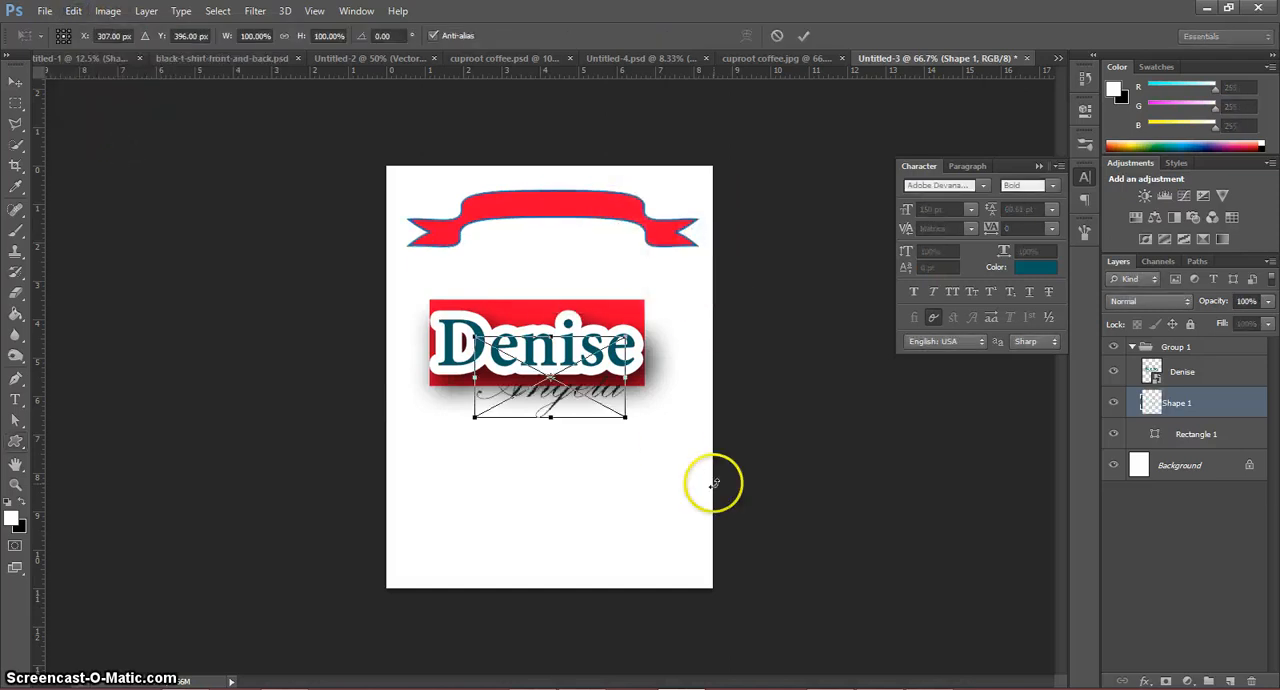
Step: Move the pasted script name below the red rectangle artwork, scale it to about 183% and place it
left_click_drag(551, 403, 549, 482)
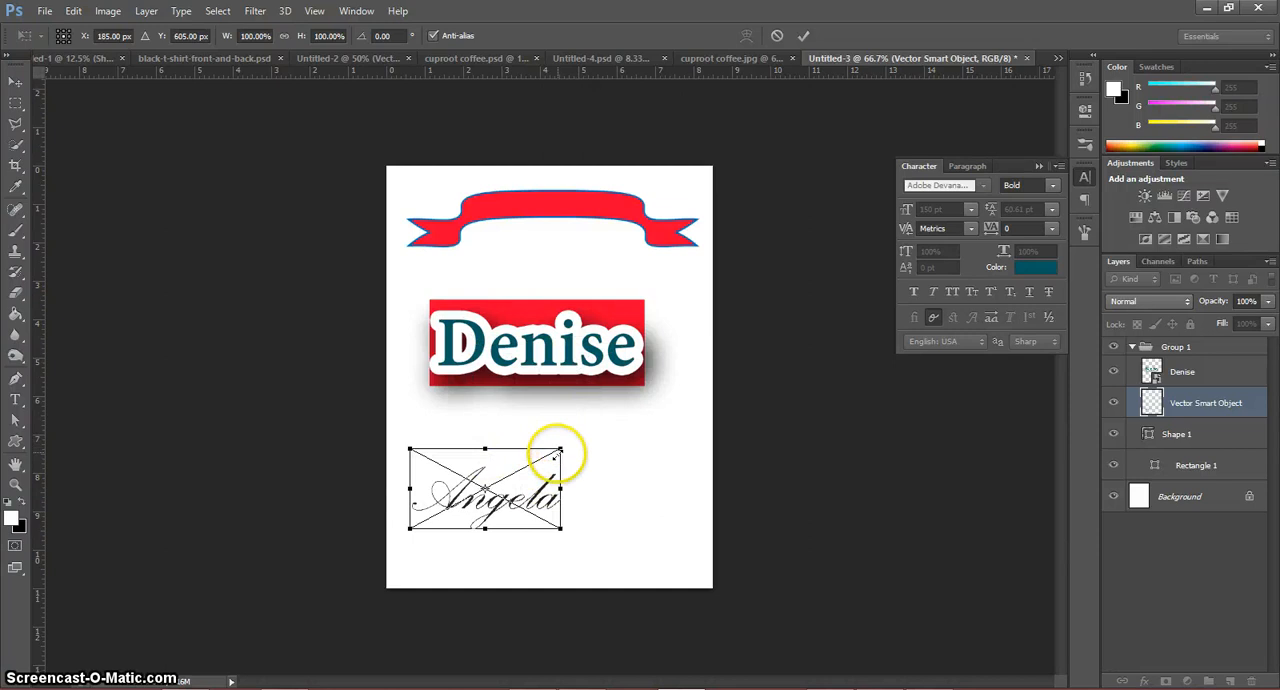
left_click_drag(560, 450, 365, 354)
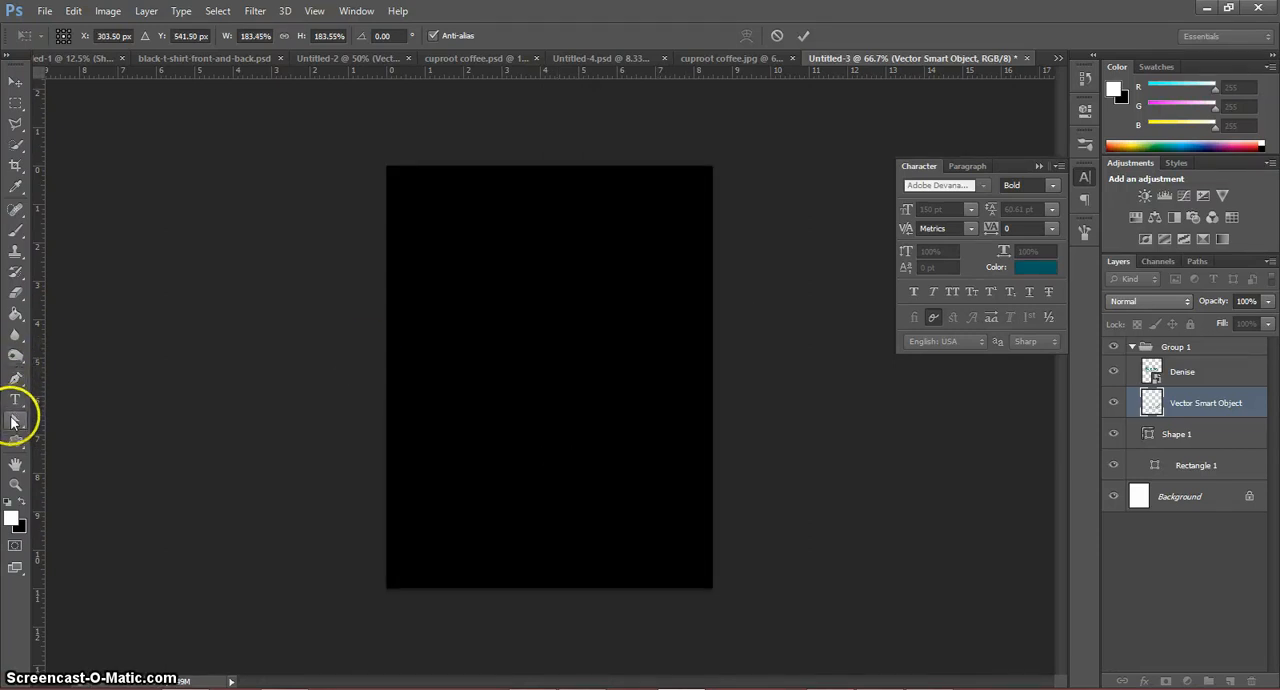
left_click(15, 421)
left_click(570, 273)
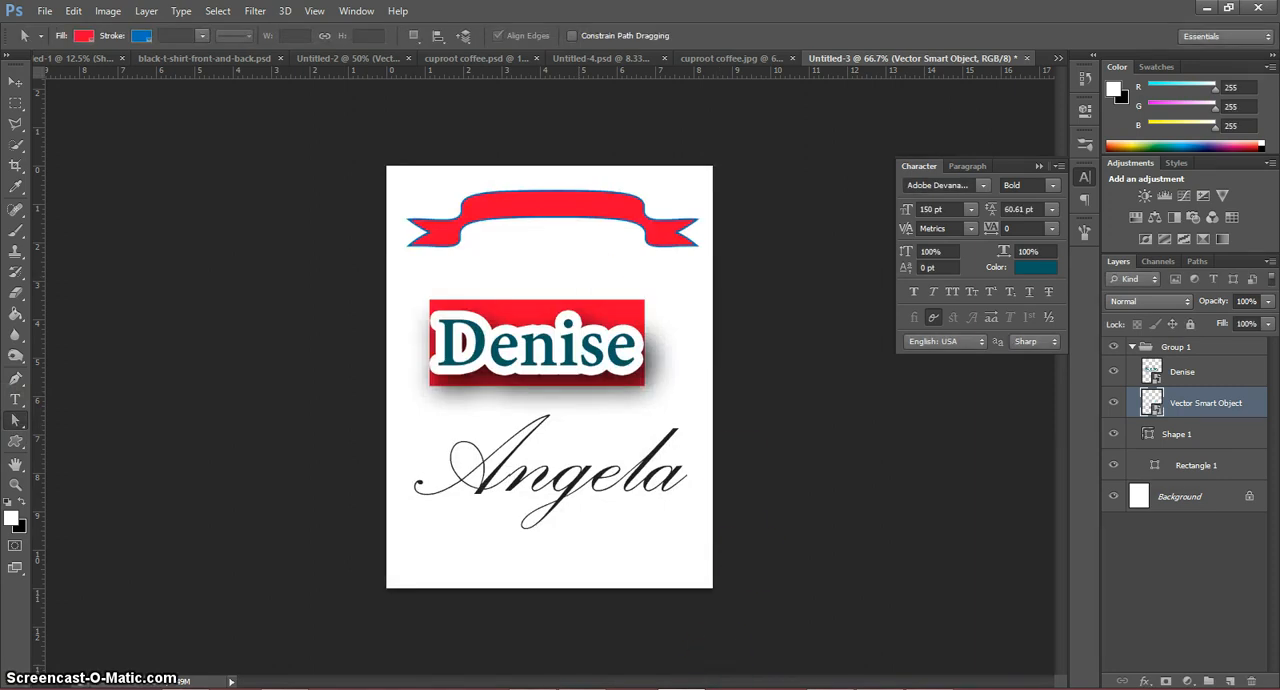
Step: Copy the blue curve in Illustrator and paste it into the Photoshop document as a smart object
key("alt+Tab")
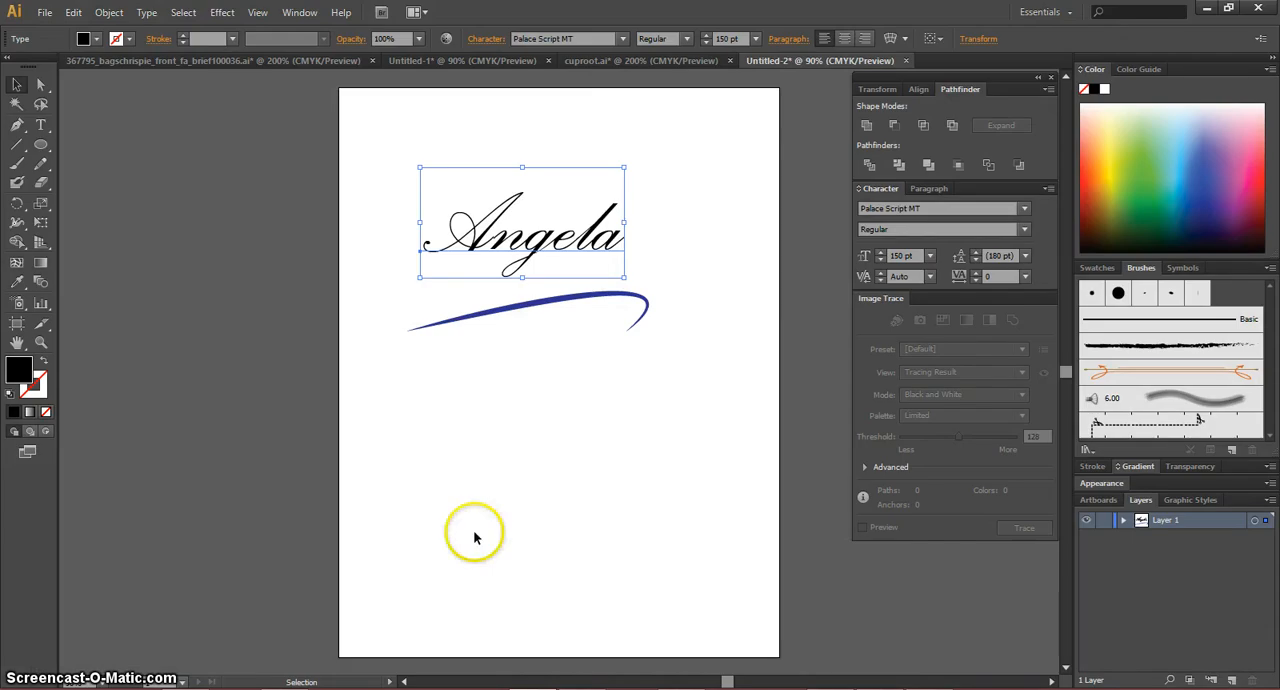
left_click(509, 310)
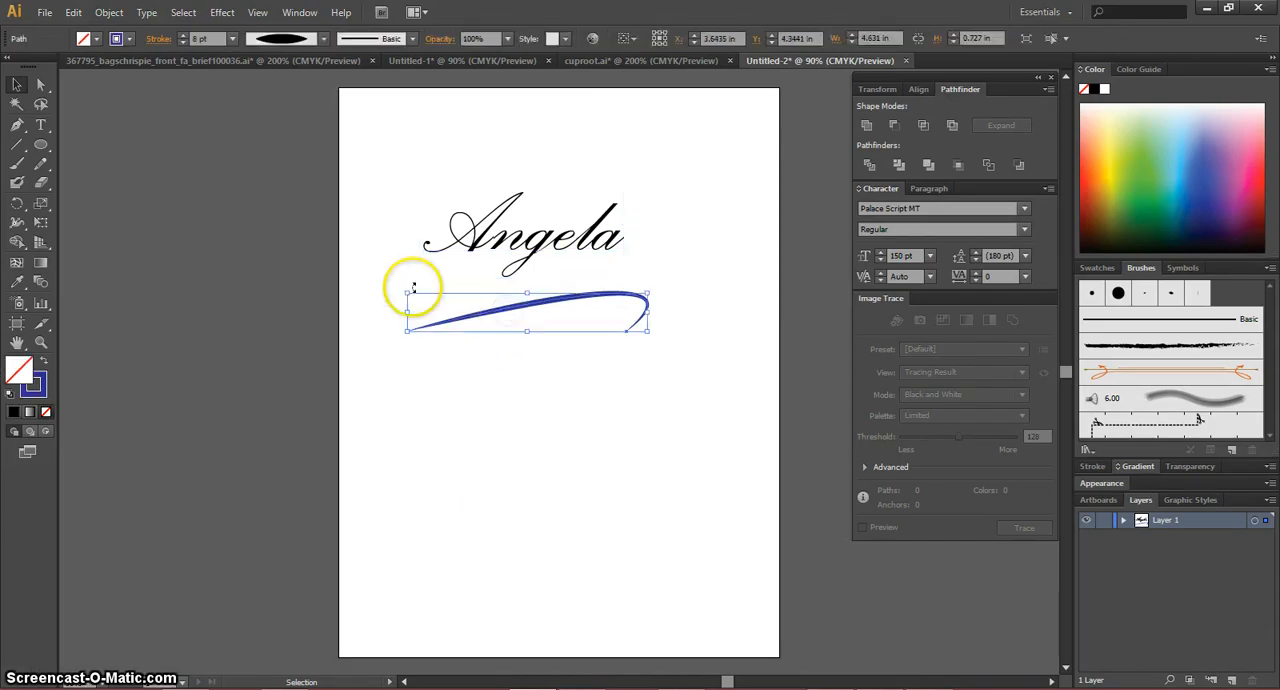
left_click(73, 12)
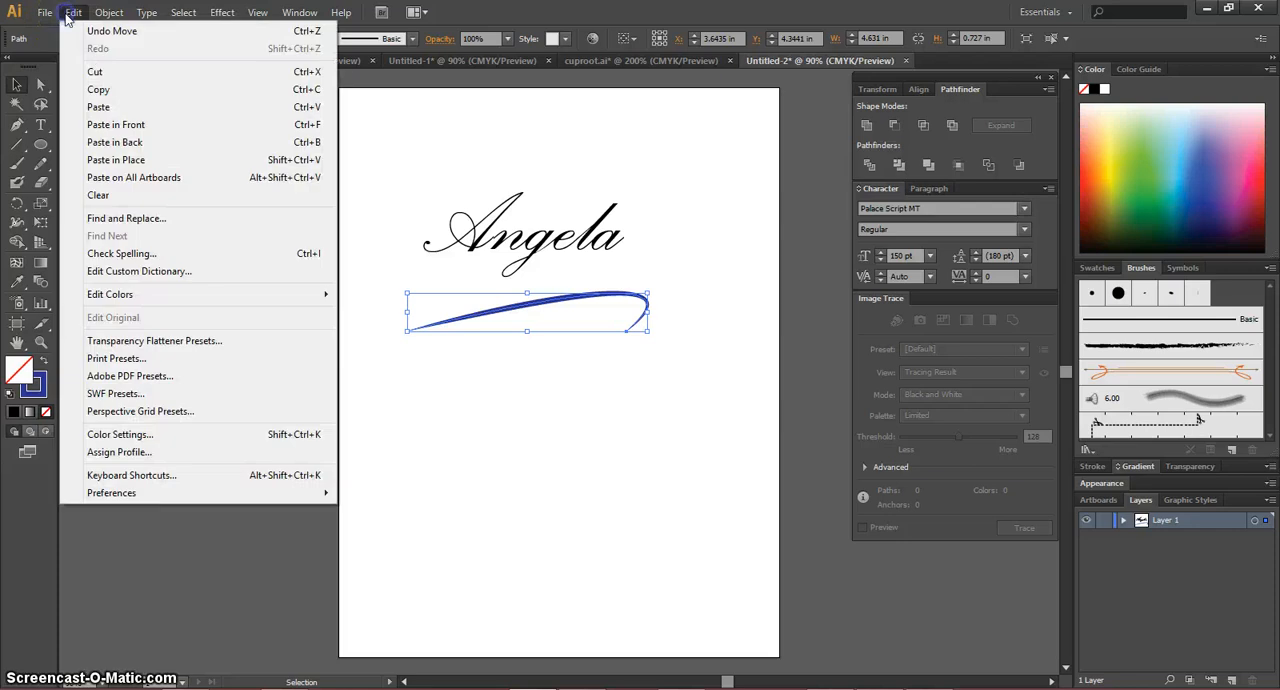
left_click(101, 89)
key("alt+Tab")
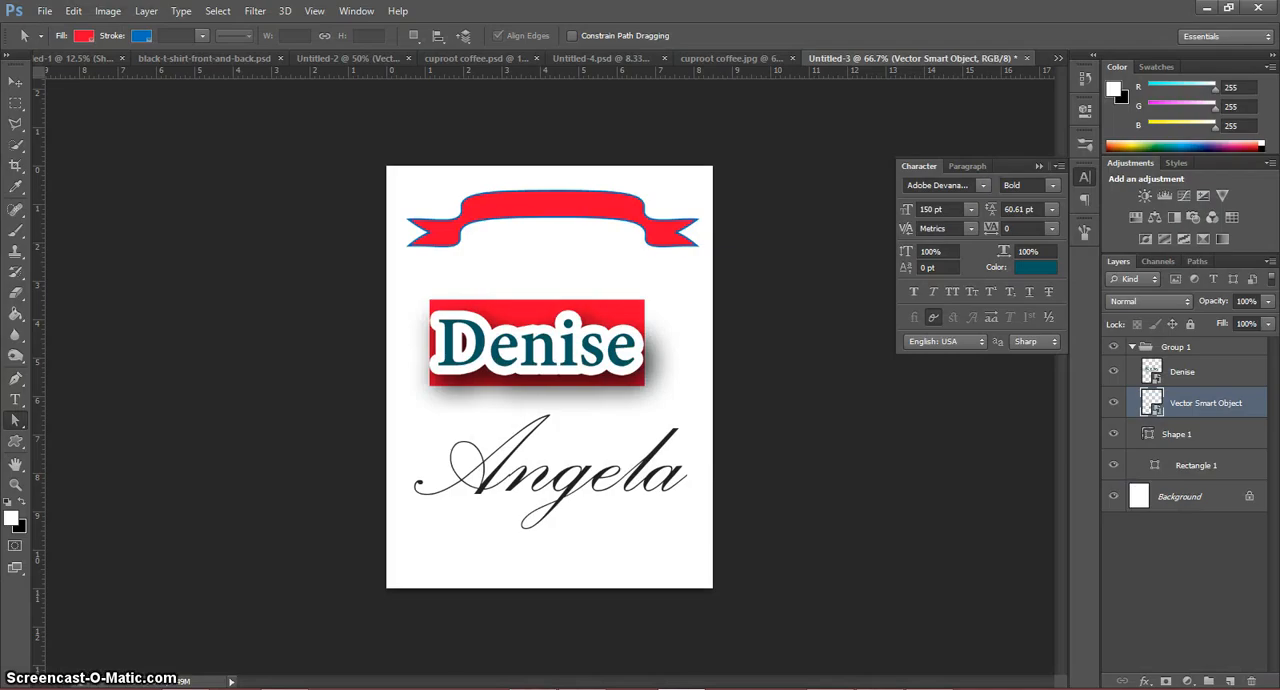
left_click(73, 11)
left_click(100, 152)
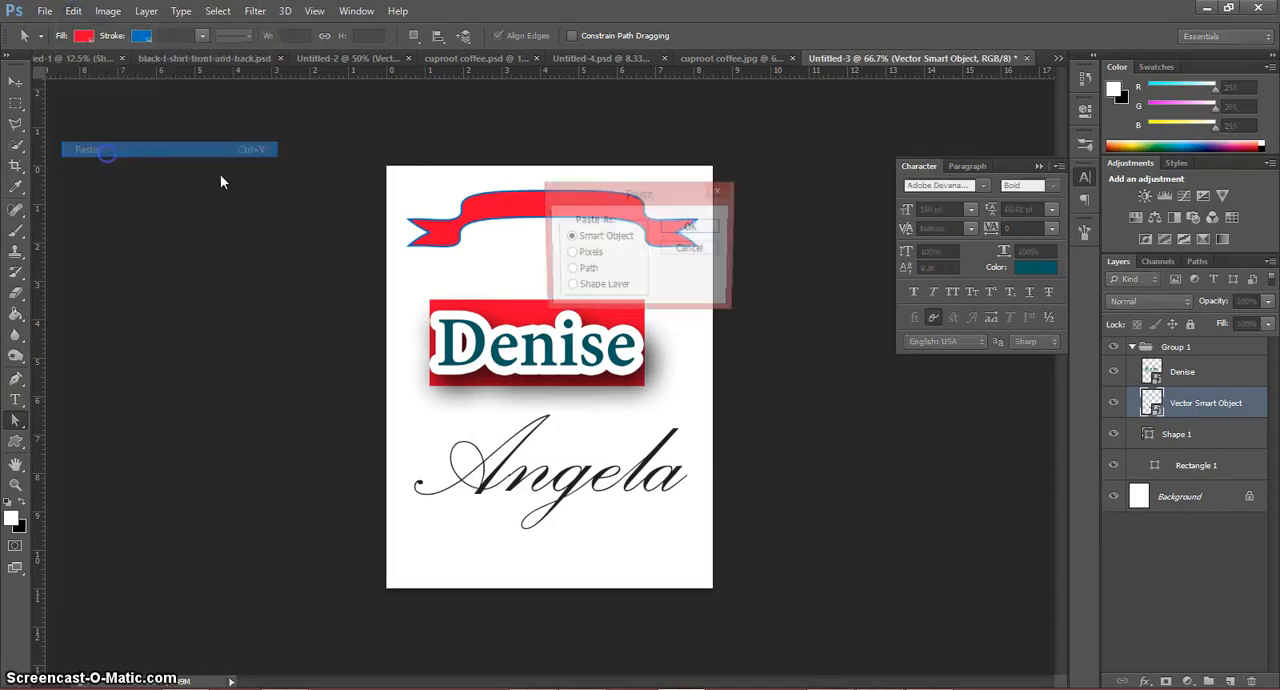
left_click(691, 227)
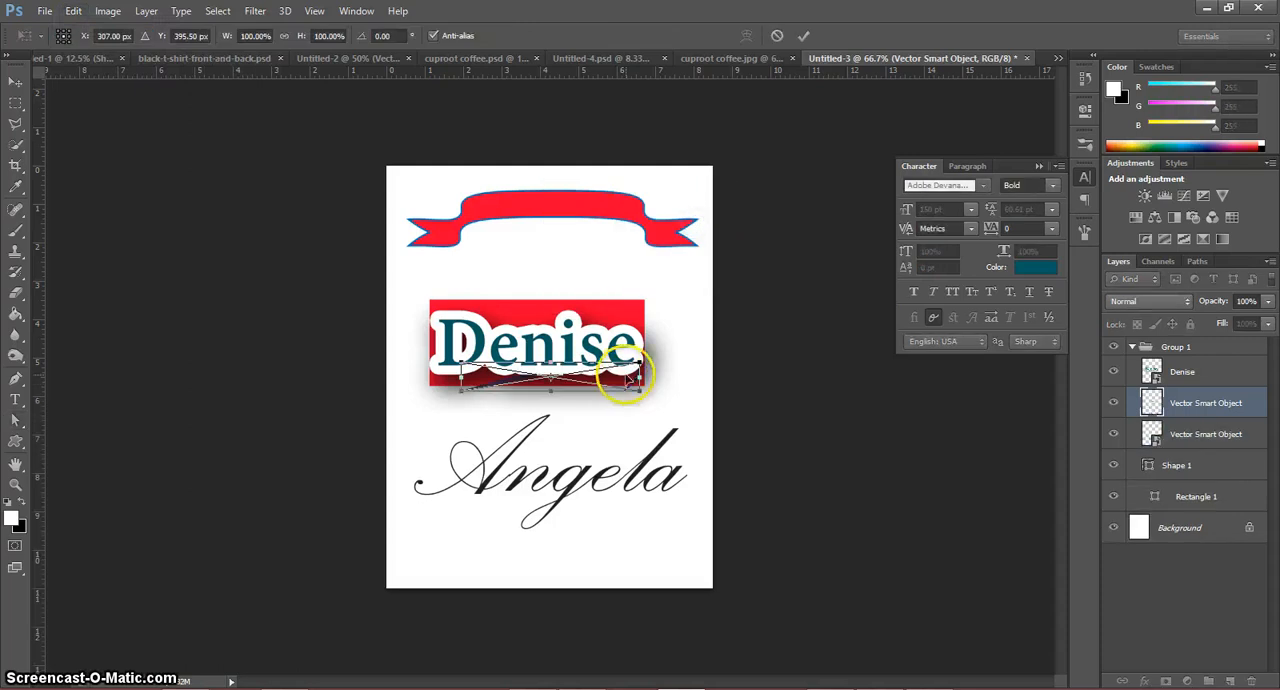
Step: Move the blue curve below the script name, scale it to about 131% wide, stretch its height to about 905% and place it
left_click_drag(596, 381, 665, 538)
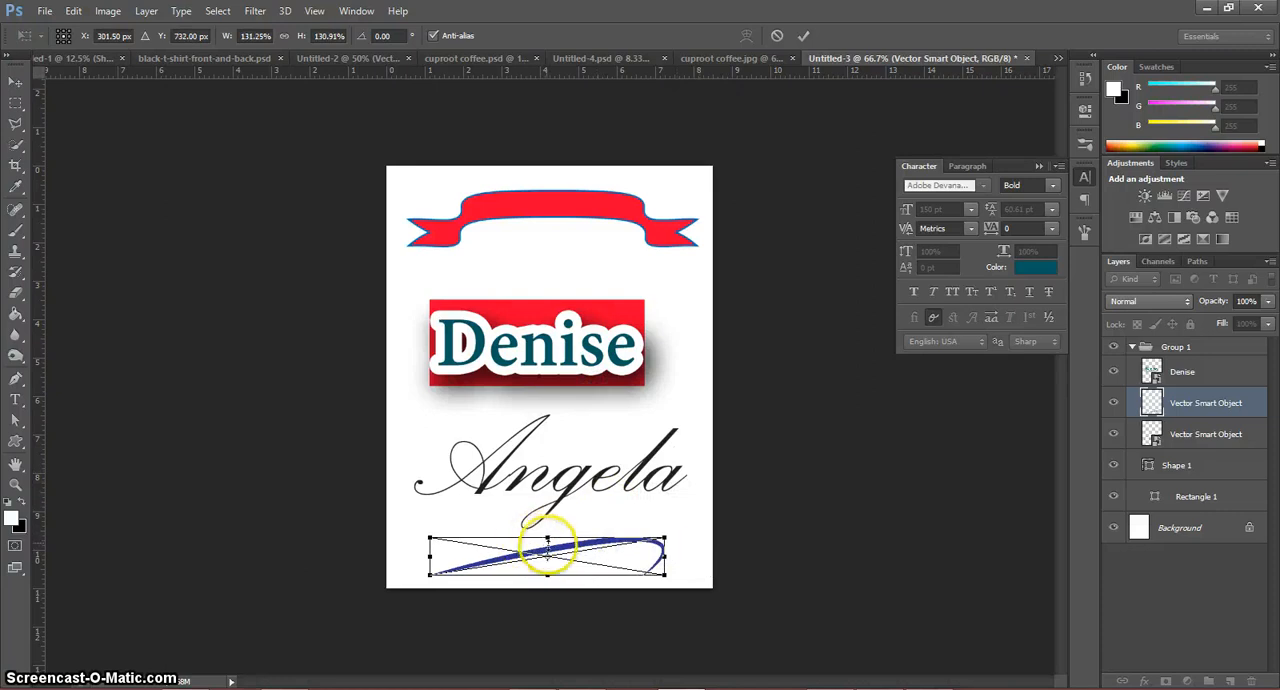
left_click_drag(545, 538, 547, 311)
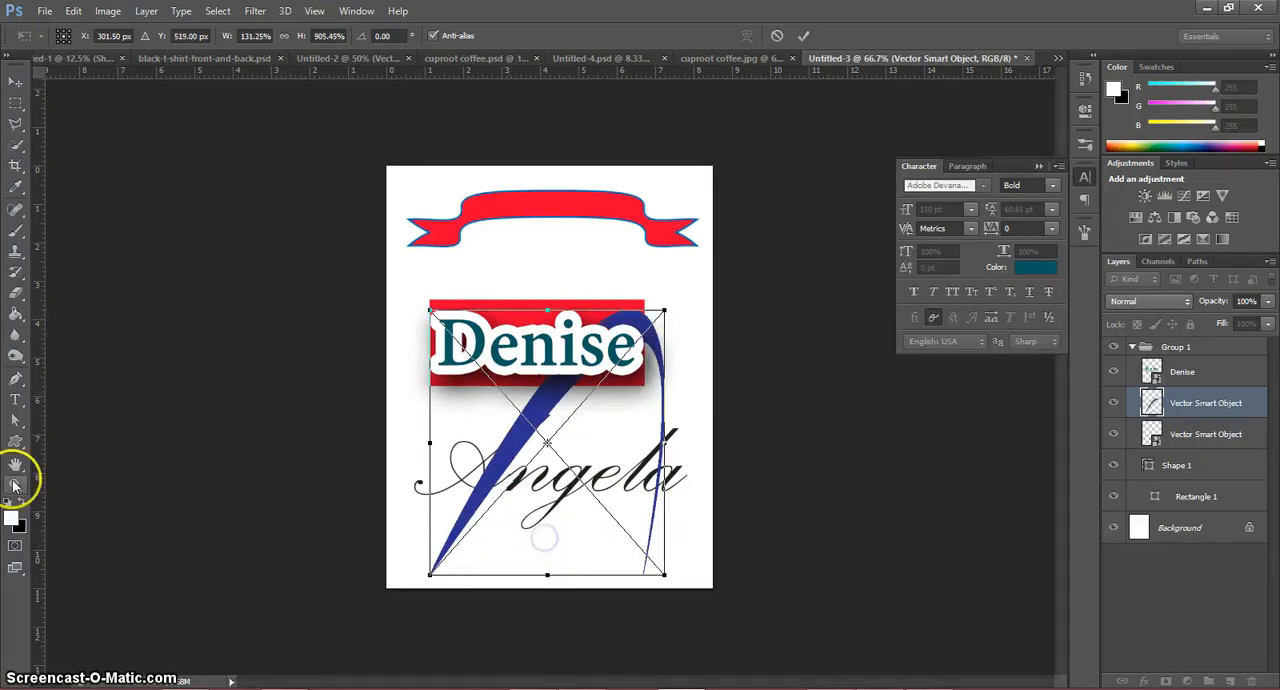
left_click(14, 424)
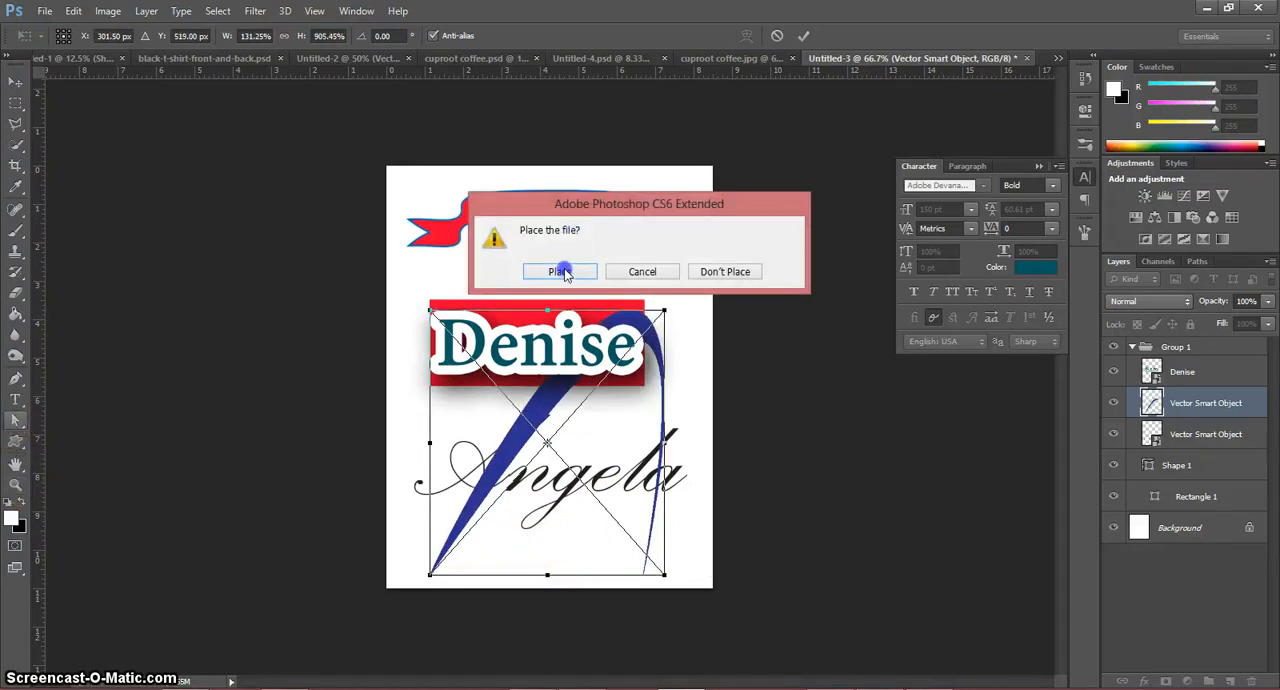
left_click(560, 272)
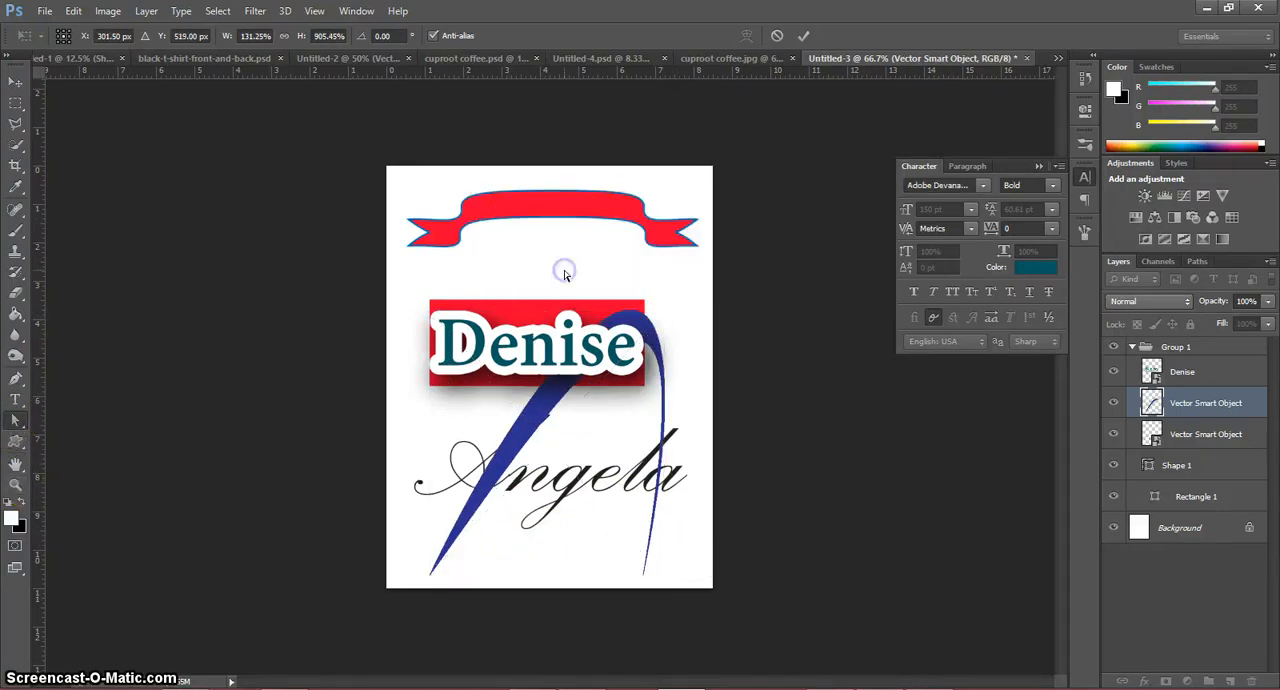
Step: Examine the edge quality of the enlarged blue curve at up to 400% magnification, then return to the full-page view
left_click(14, 484)
left_click(521, 422)
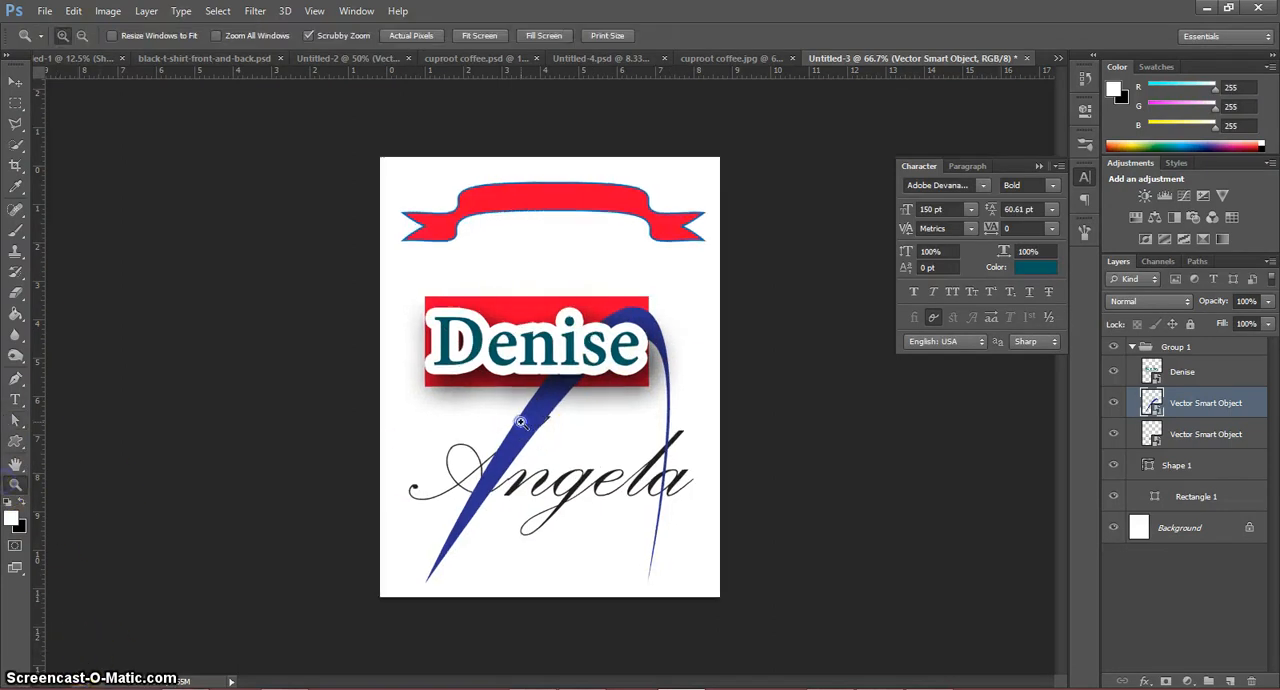
left_click(521, 422)
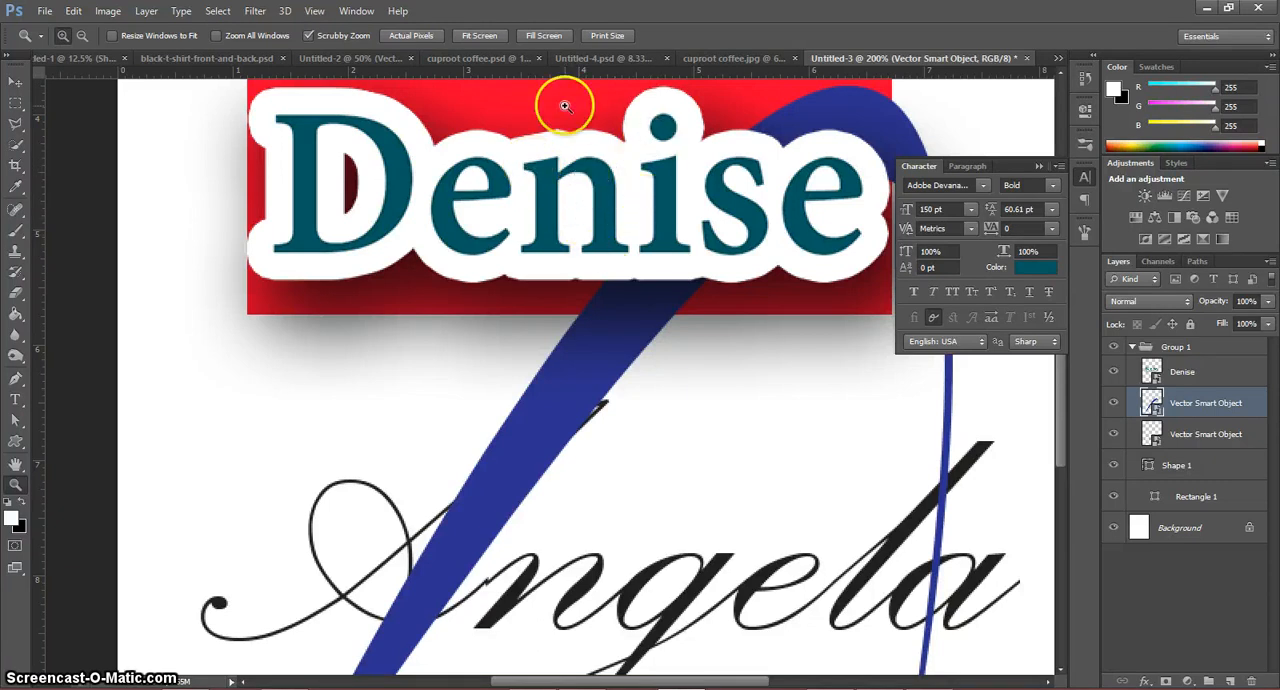
left_click(591, 346)
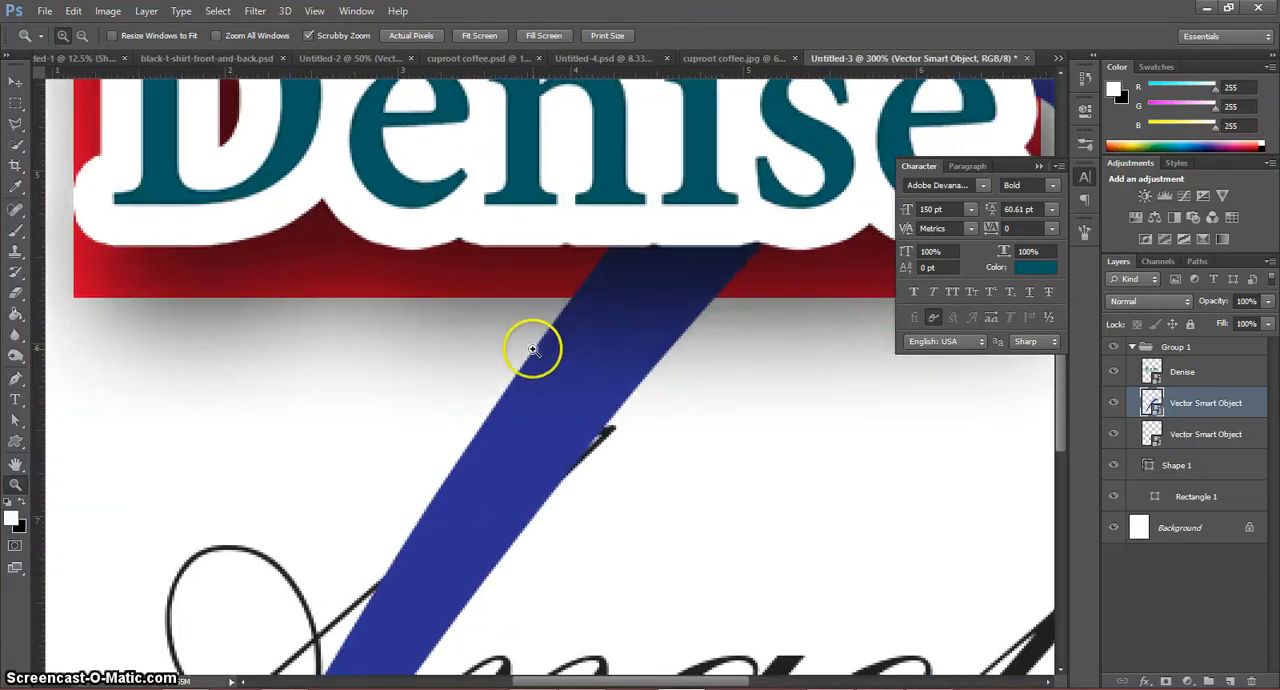
left_click(499, 291)
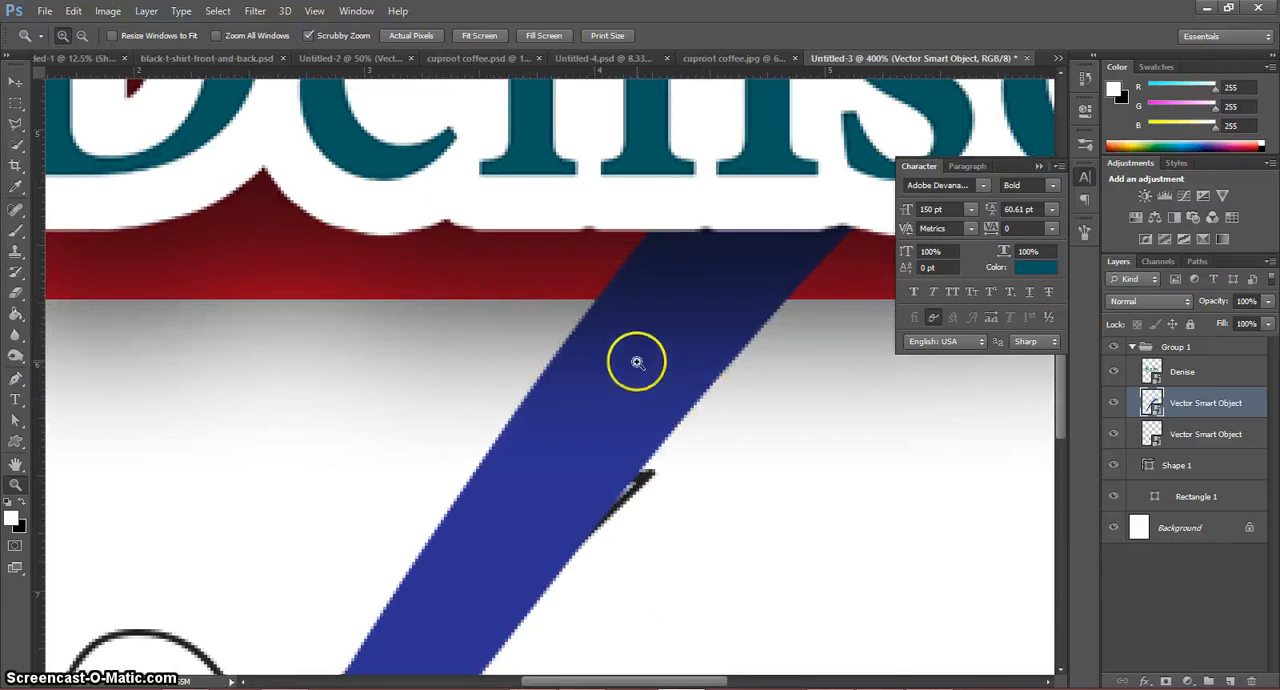
left_click(345, 321, "alt")
left_click(345, 321, "alt")
left_click(349, 320, "alt")
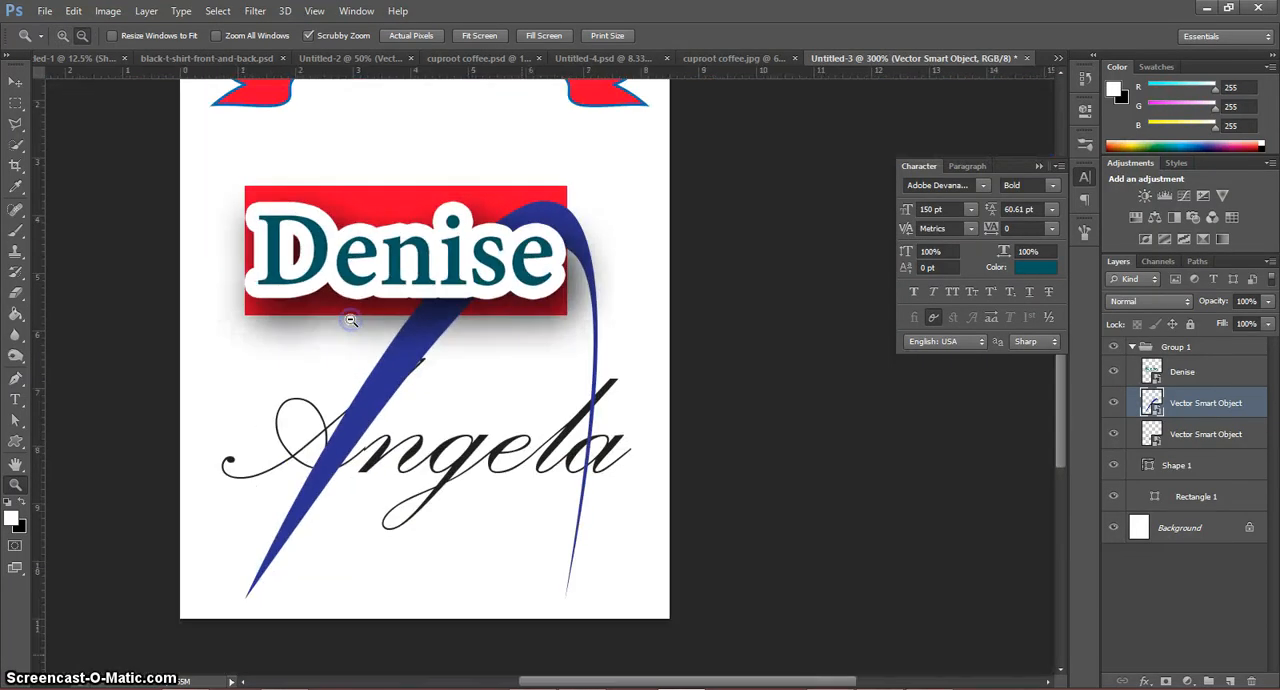
left_click(351, 235, "alt")
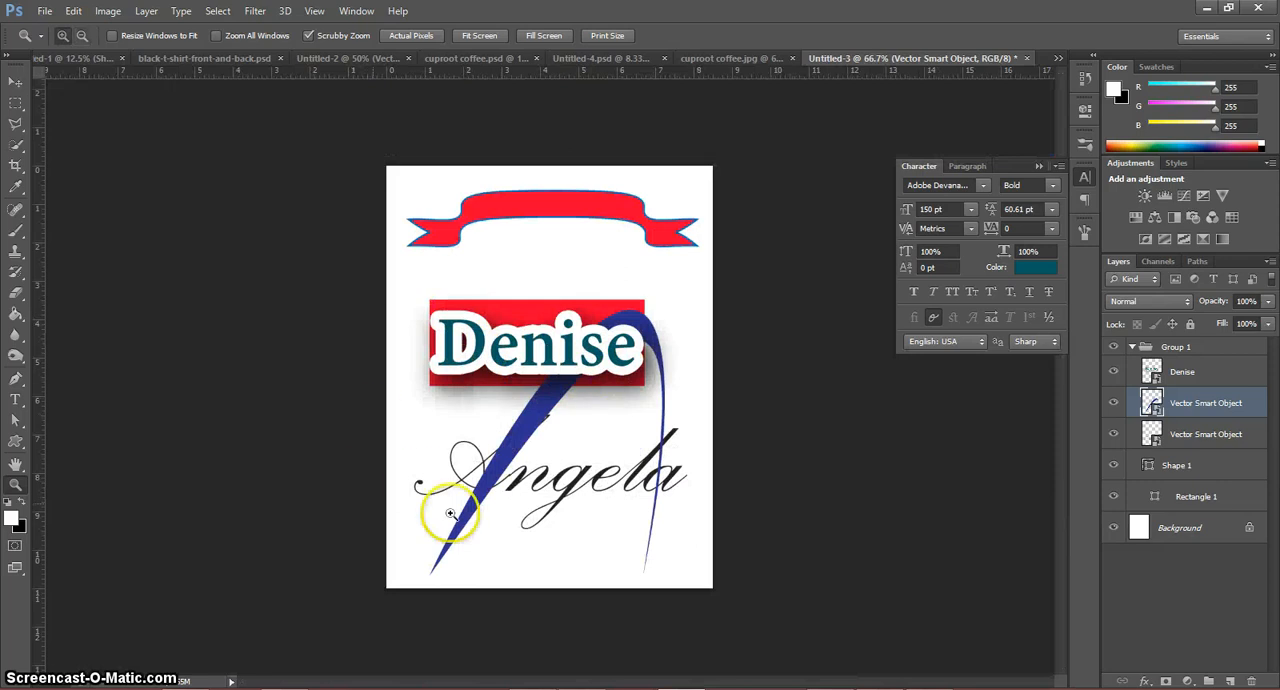